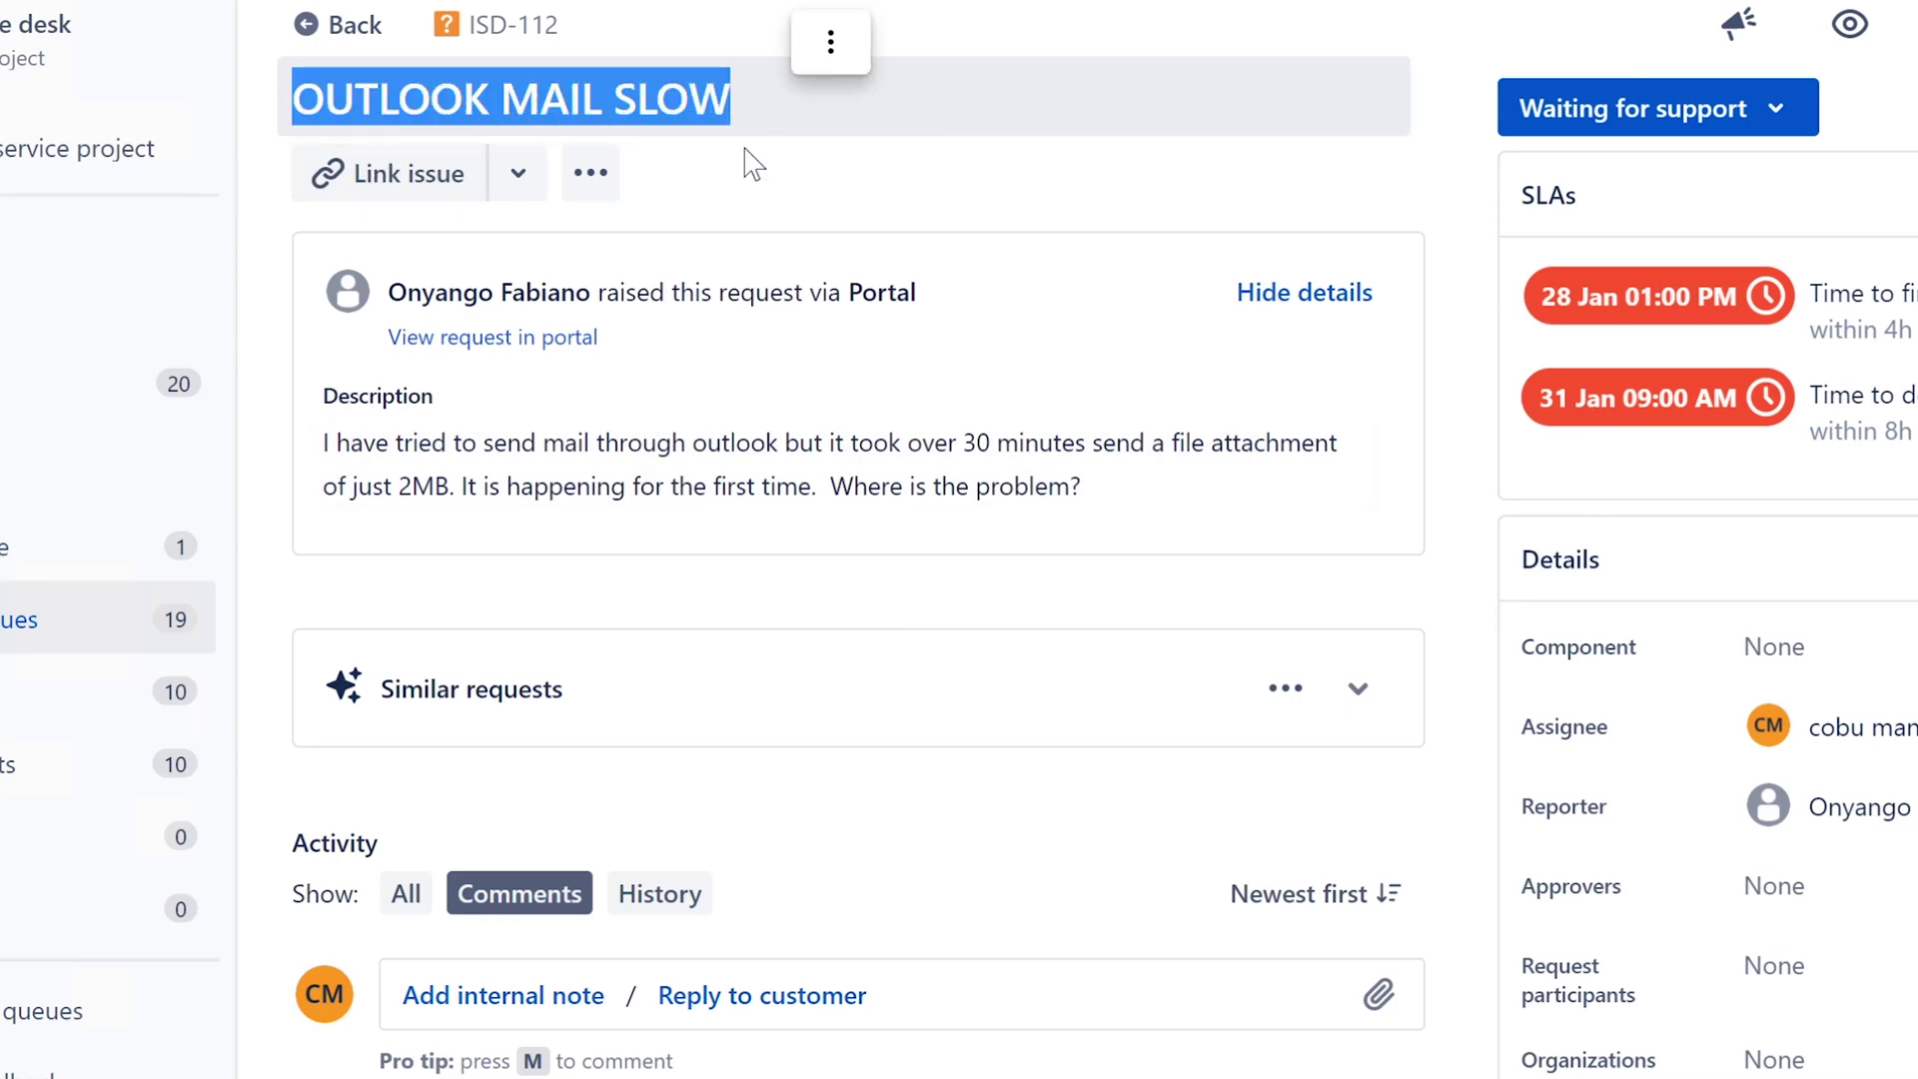
# Highlight the ticket description, including the sentence about it happening the first time
pyautogui.moveTo(320, 444); pyautogui.dragTo(668, 469)
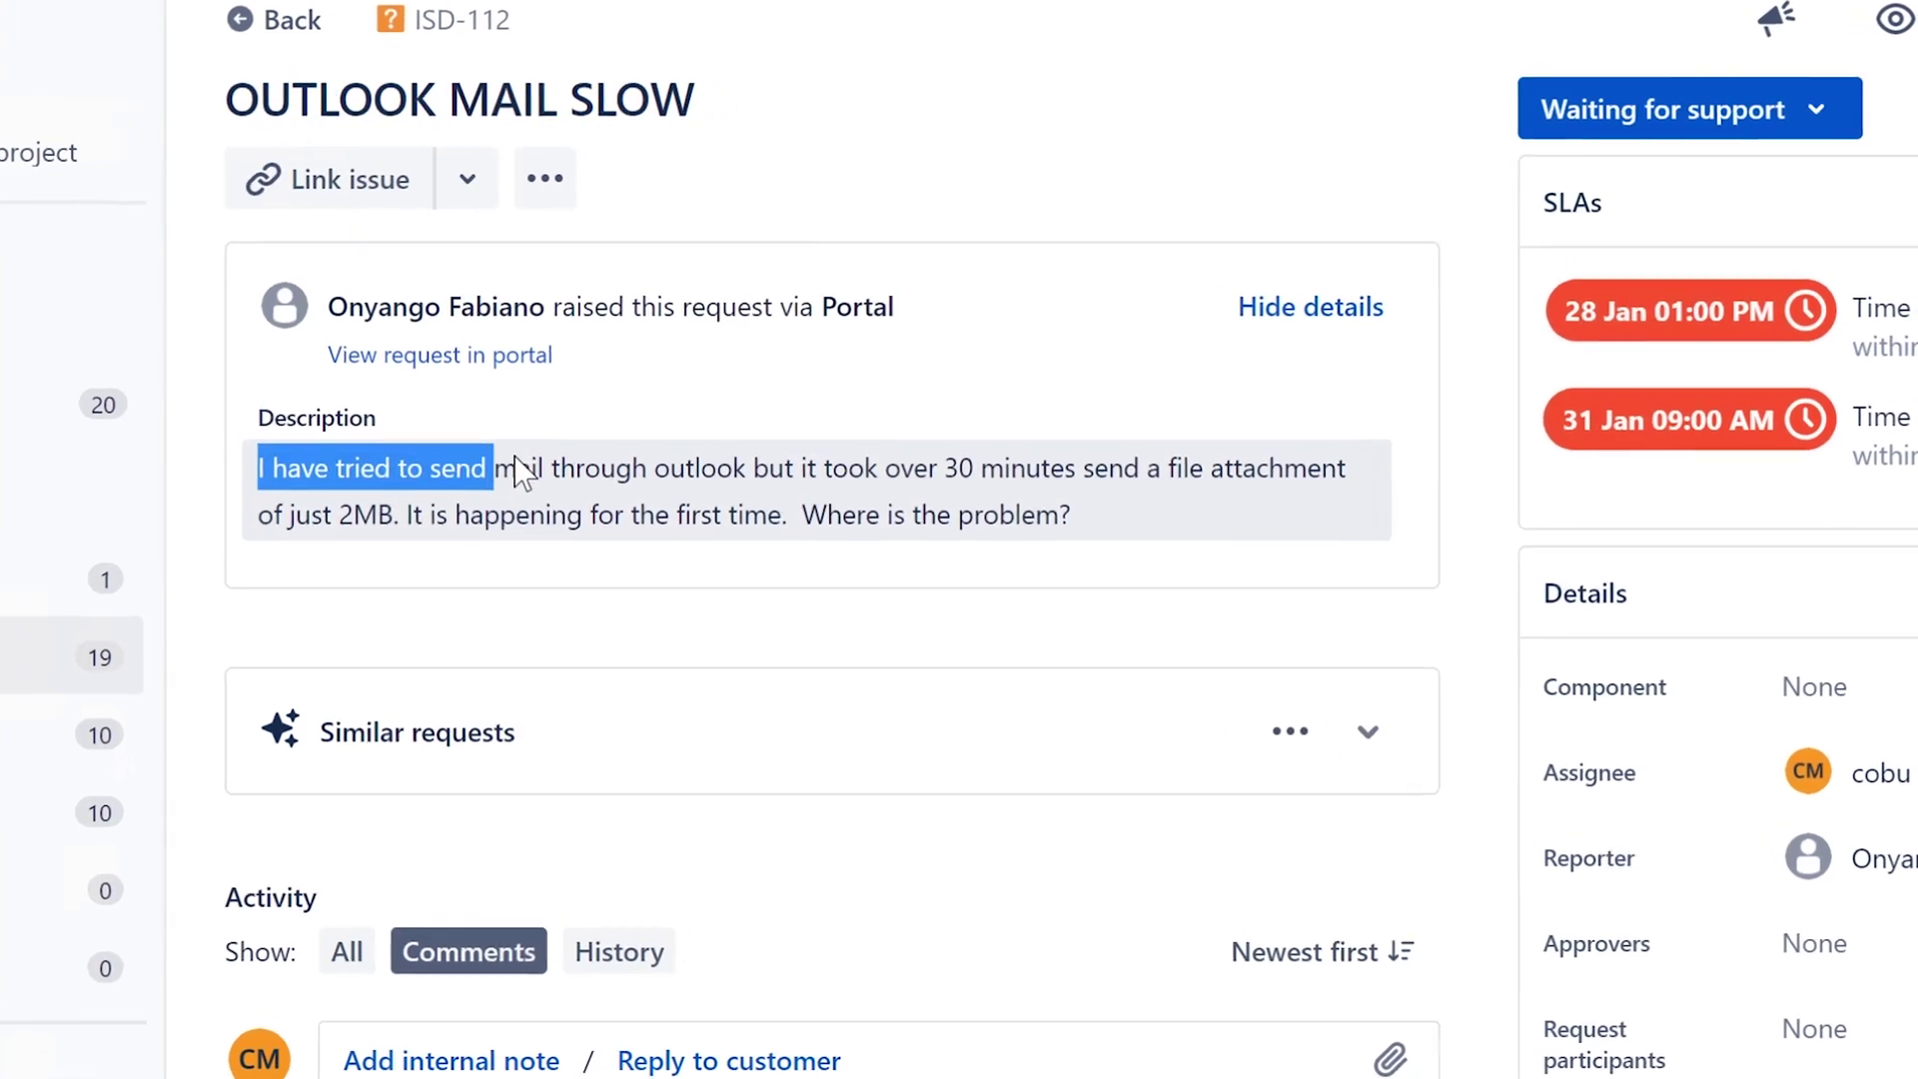
pyautogui.moveTo(578, 539); pyautogui.dragTo(267, 589)
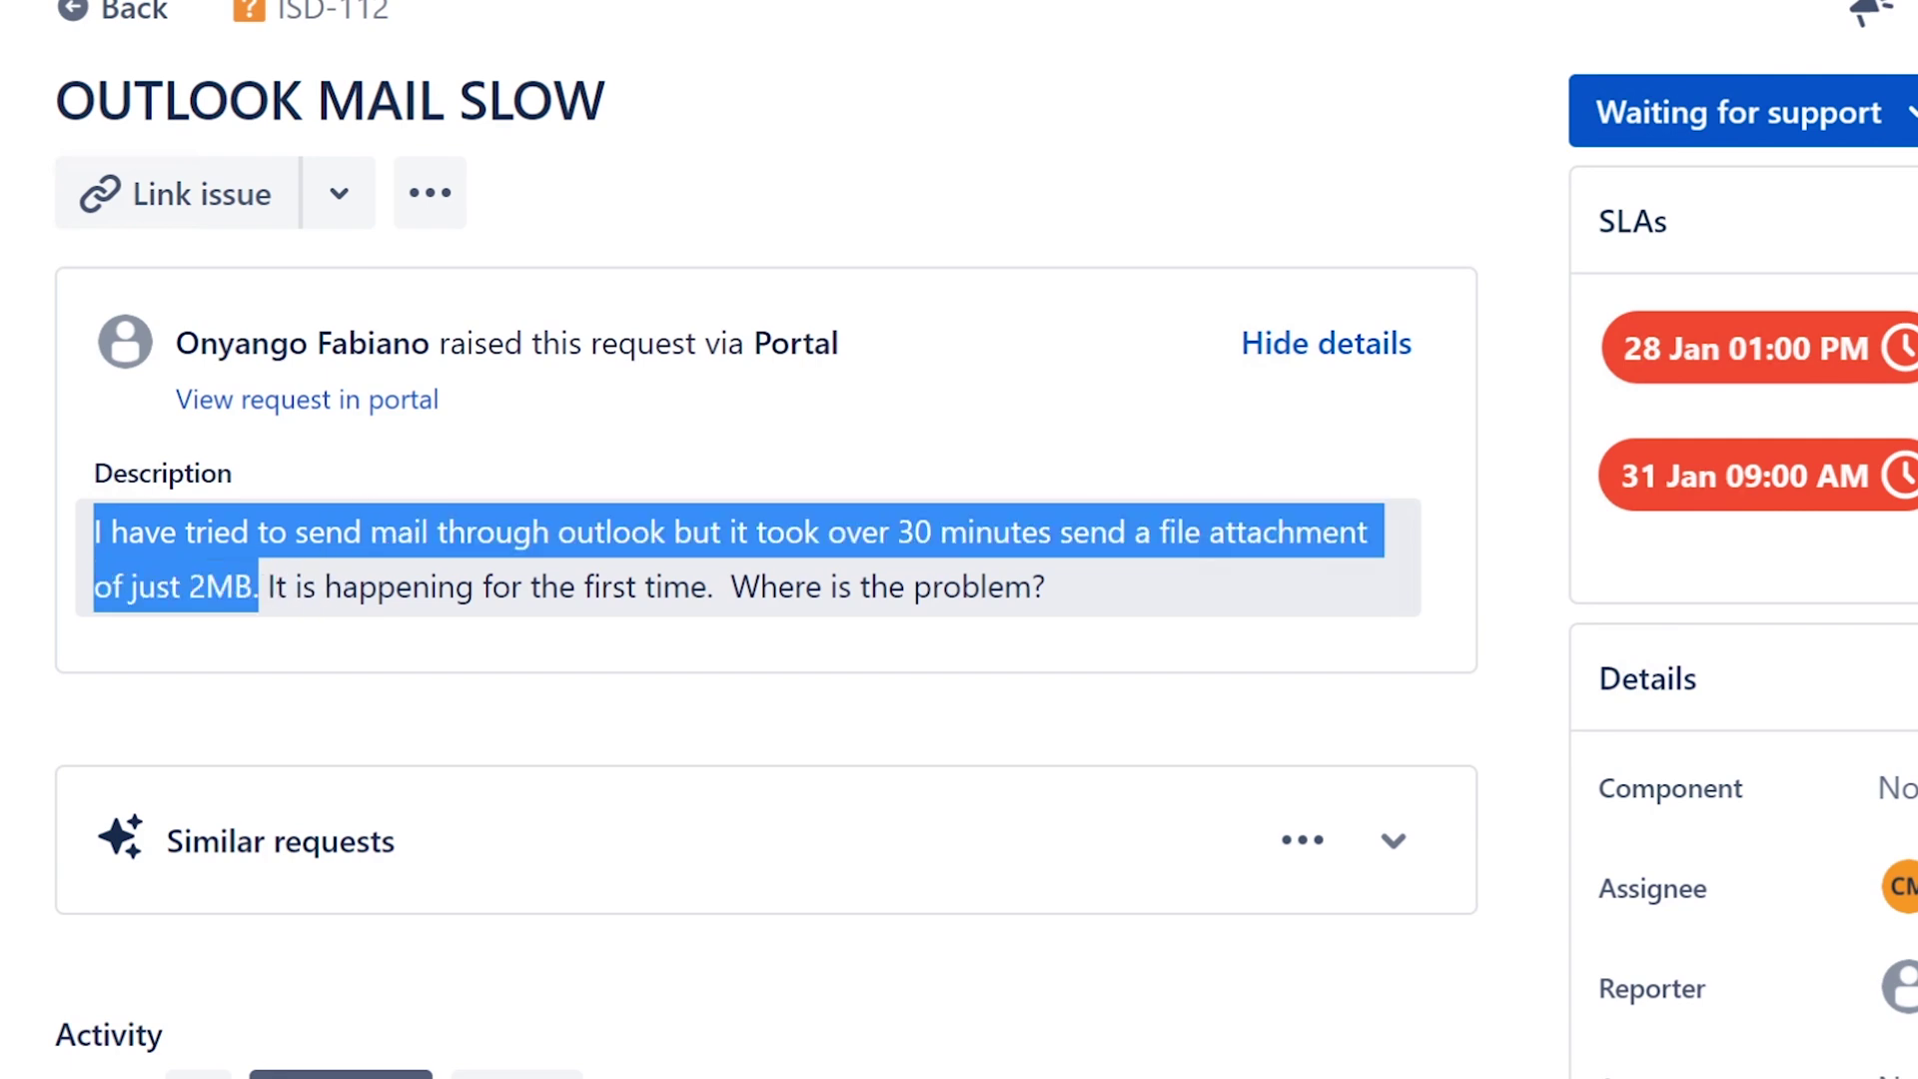
pyautogui.click(267, 610)
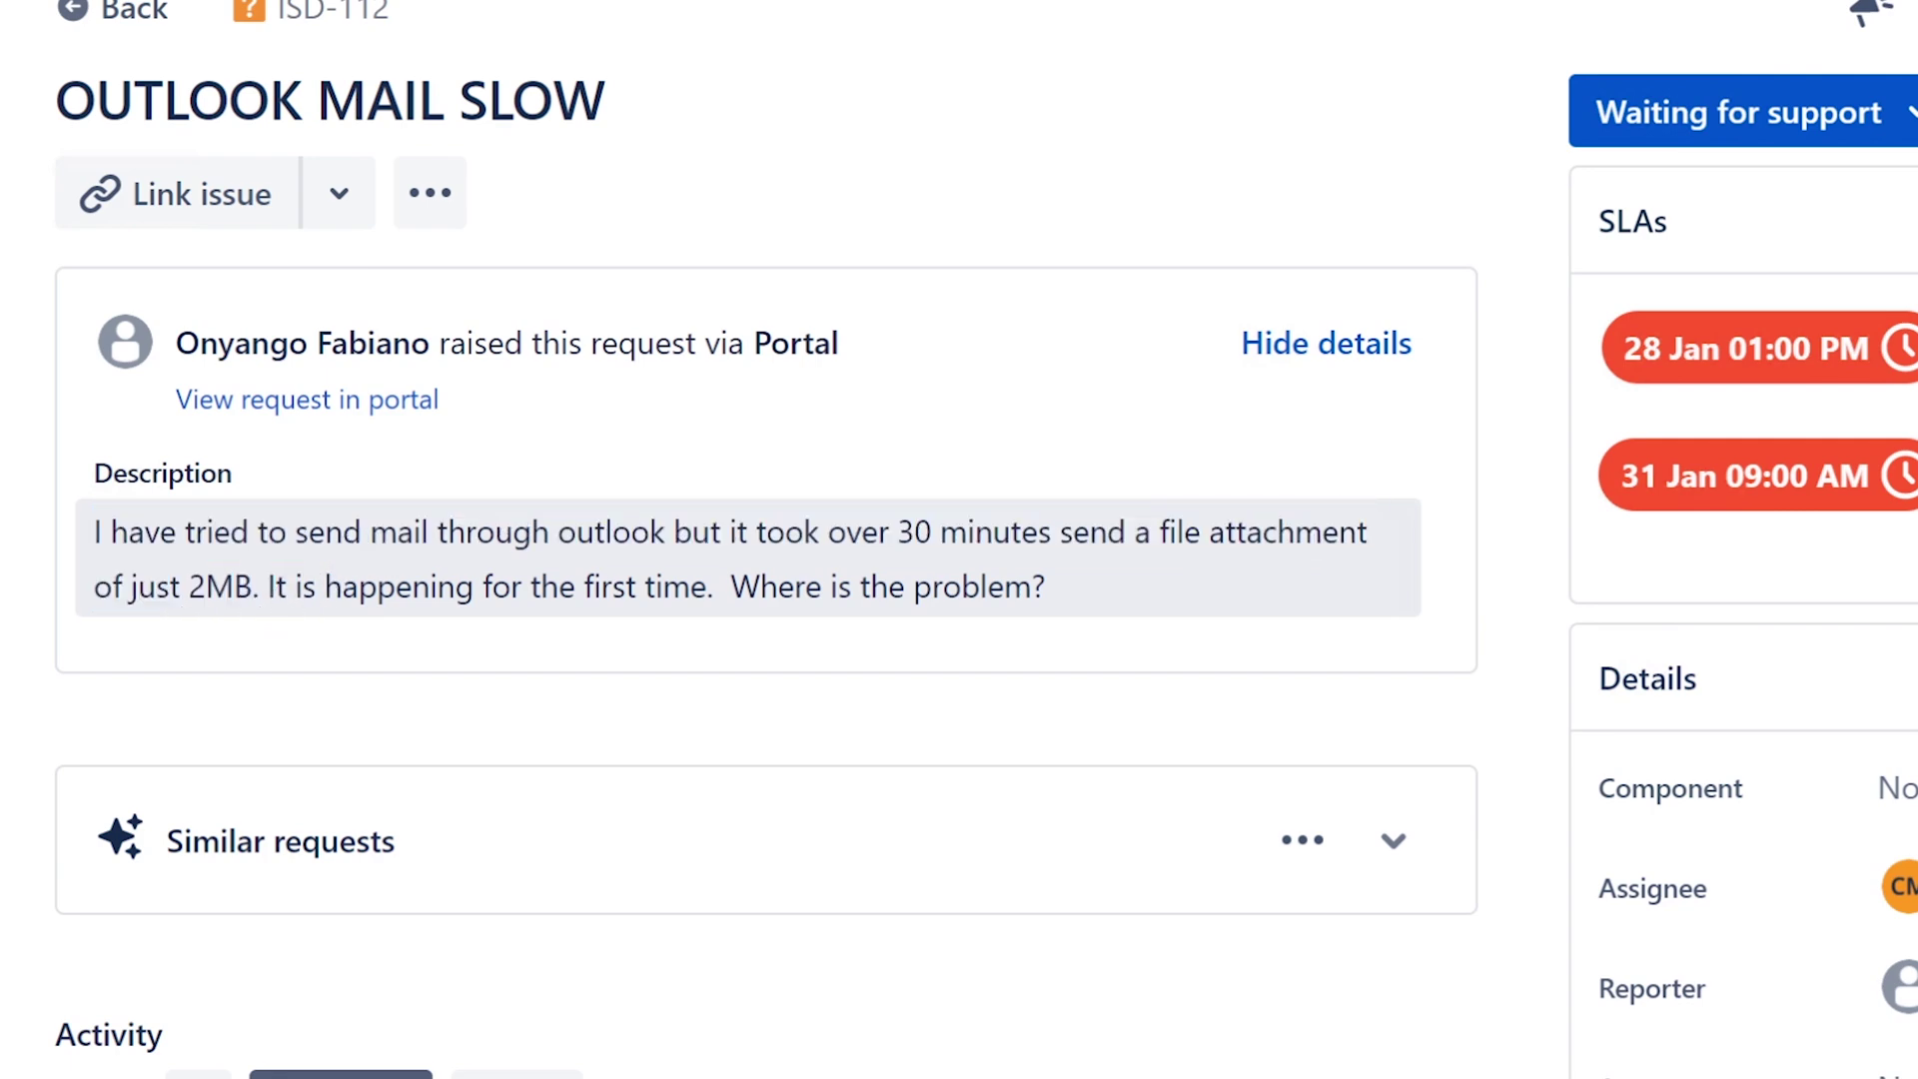
pyautogui.moveTo(253, 589); pyautogui.dragTo(707, 590)
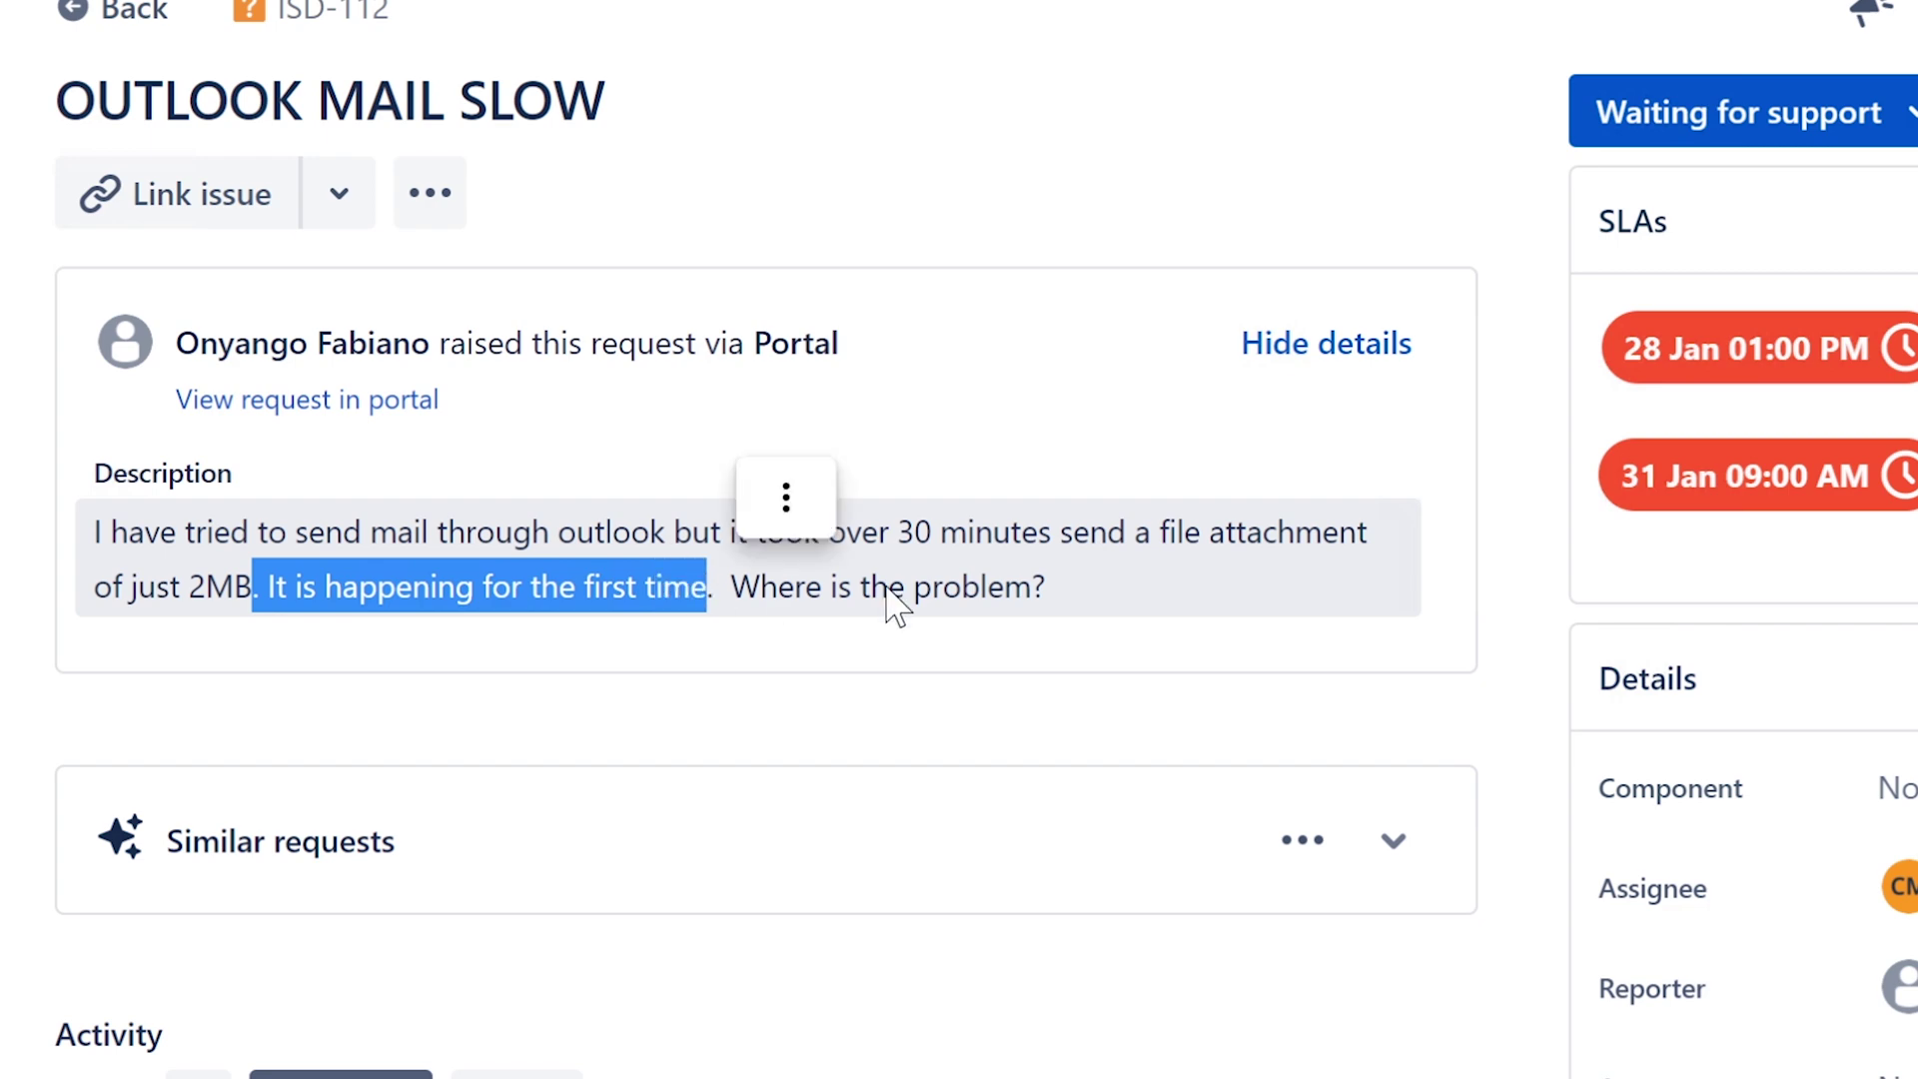
pyautogui.click(1058, 583)
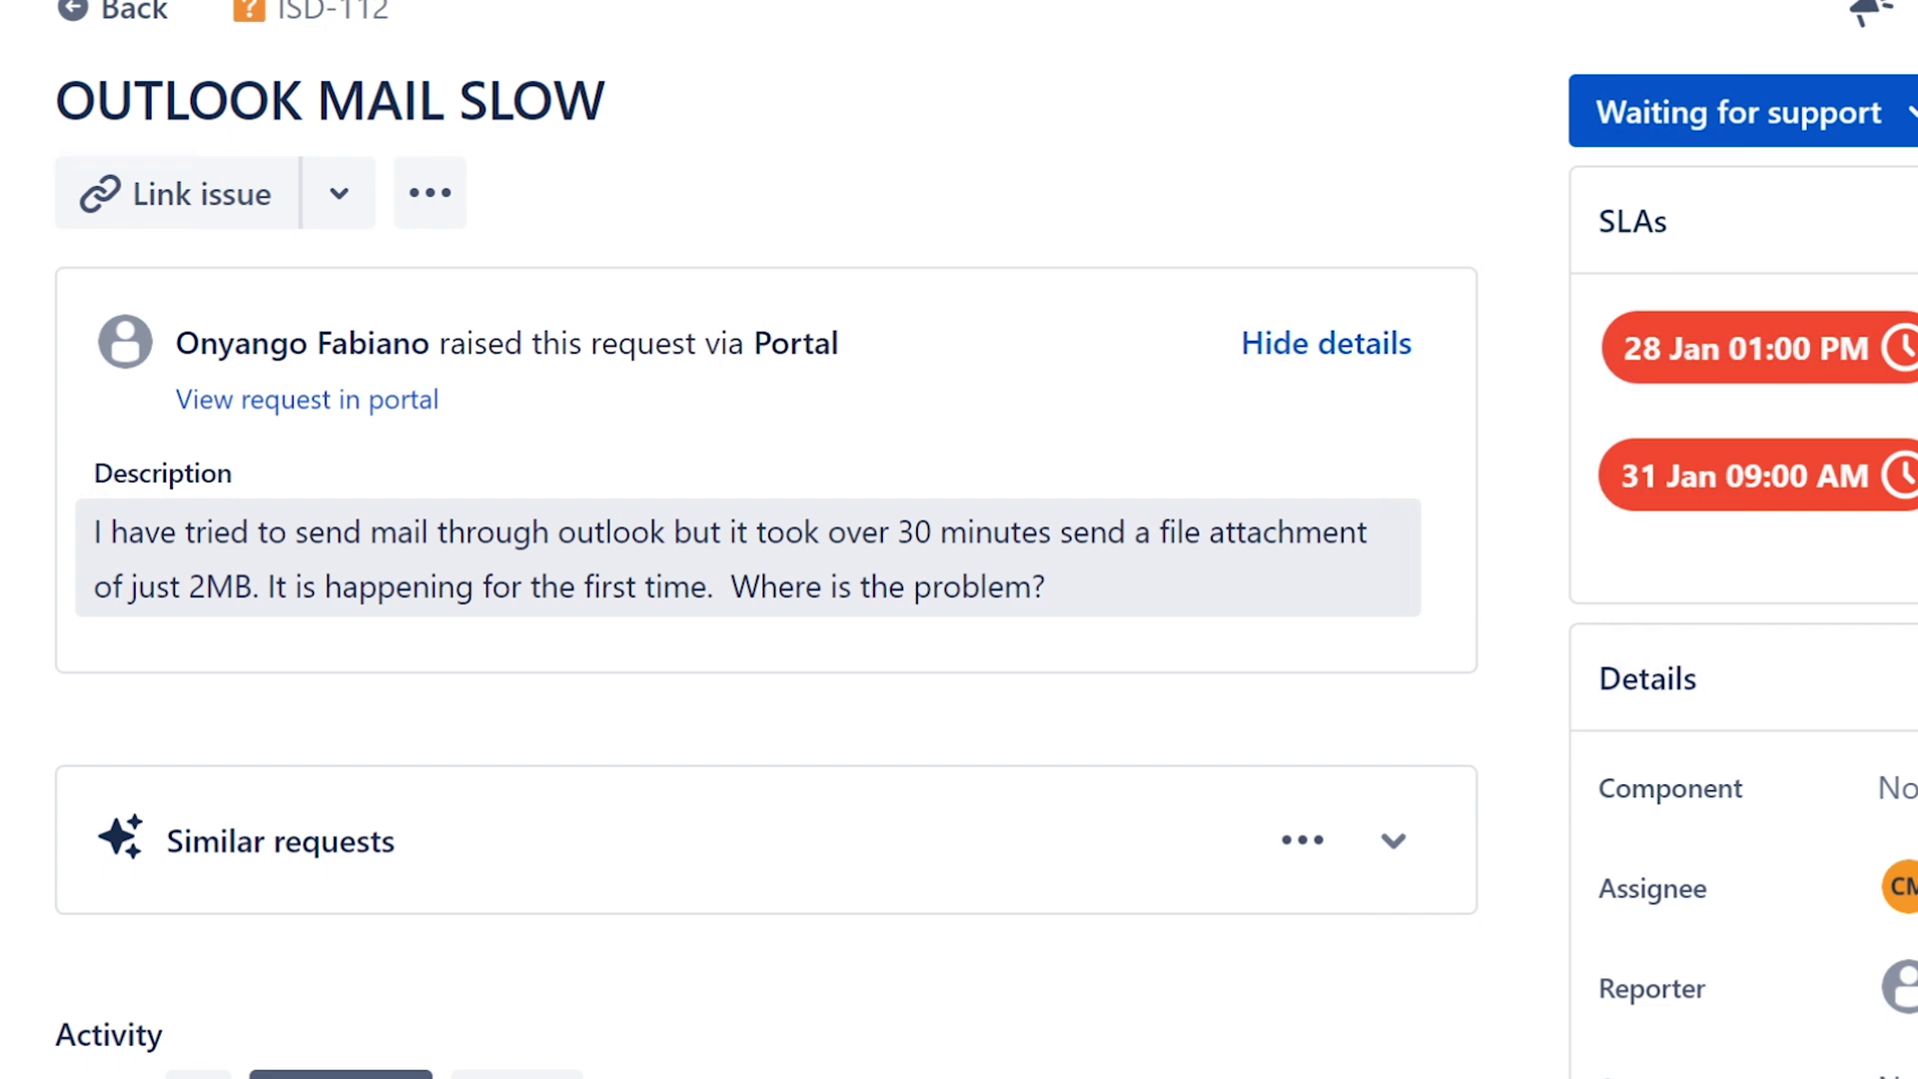
# Select the description's phrase about the 30-minute delay with 2MB attachments
pyautogui.moveTo(898, 531); pyautogui.dragTo(252, 587)
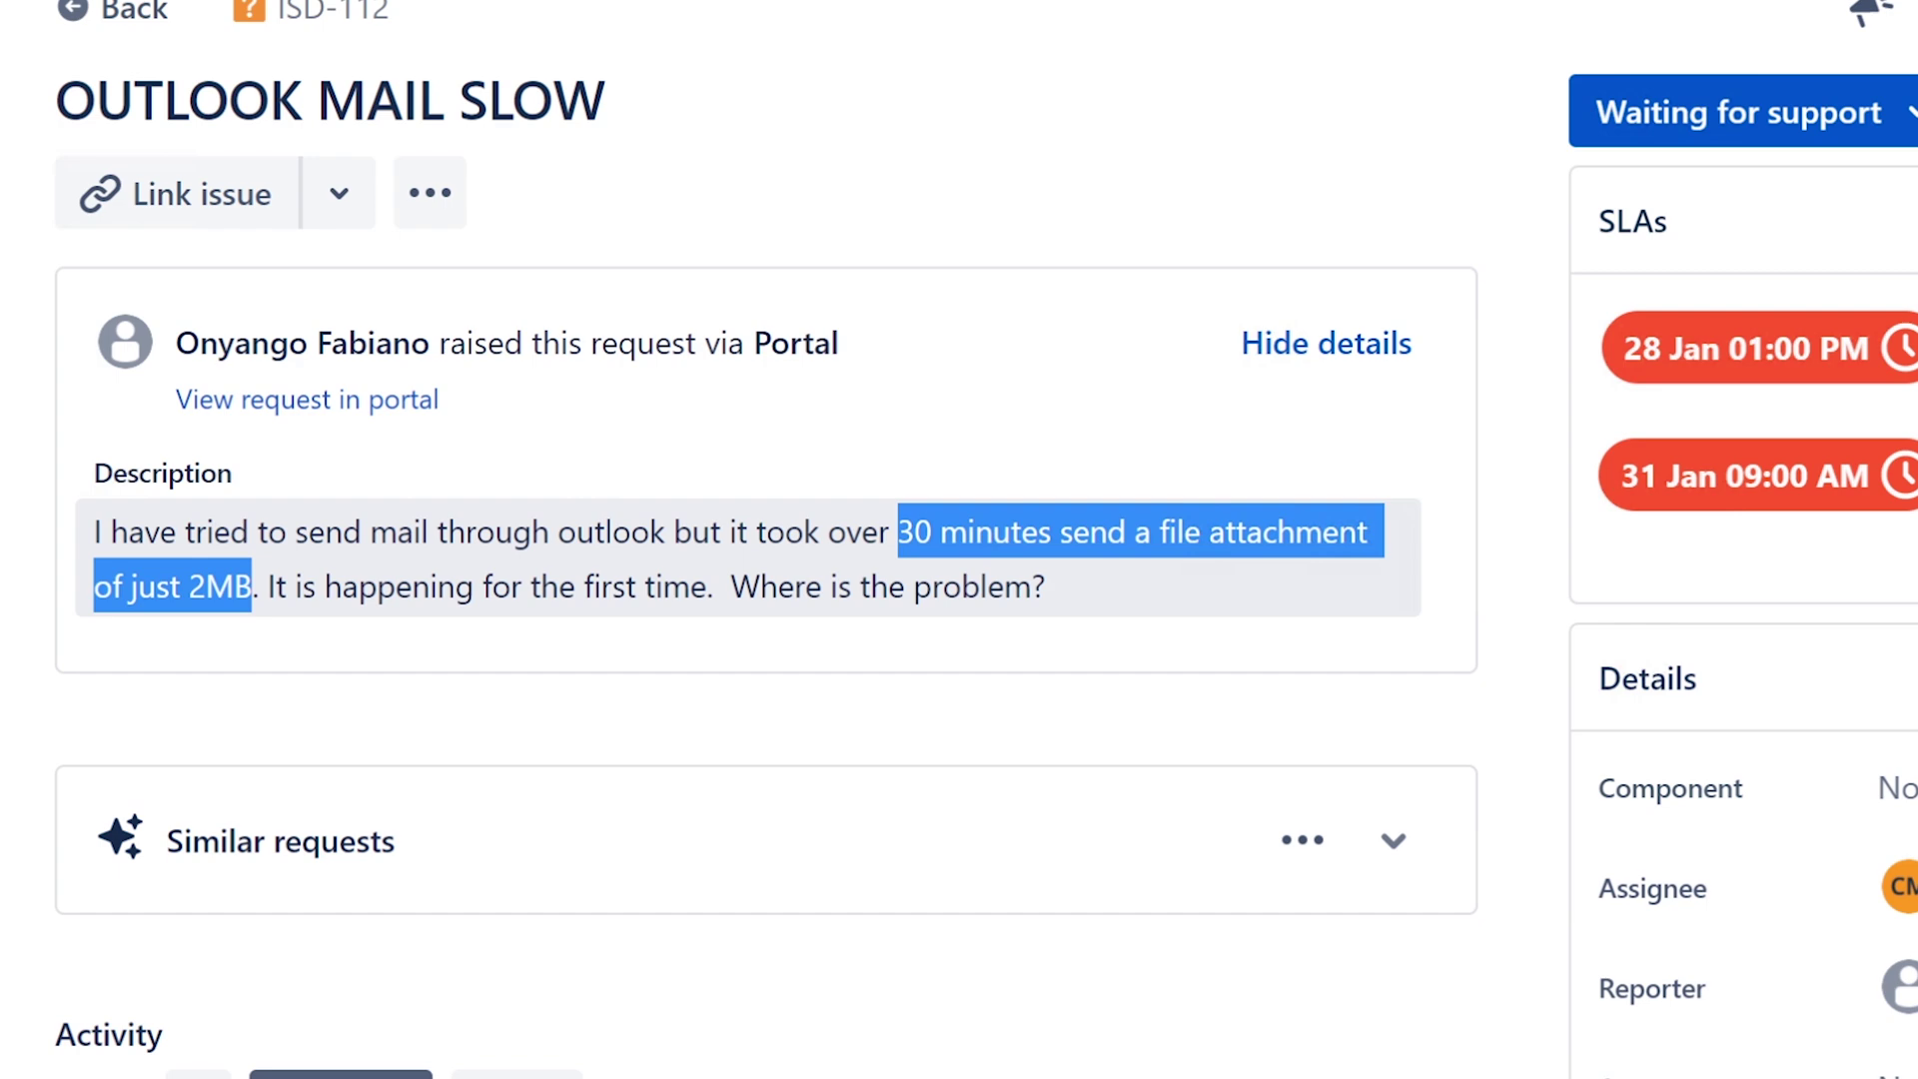
pyautogui.moveTo(252, 598); pyautogui.dragTo(264, 608)
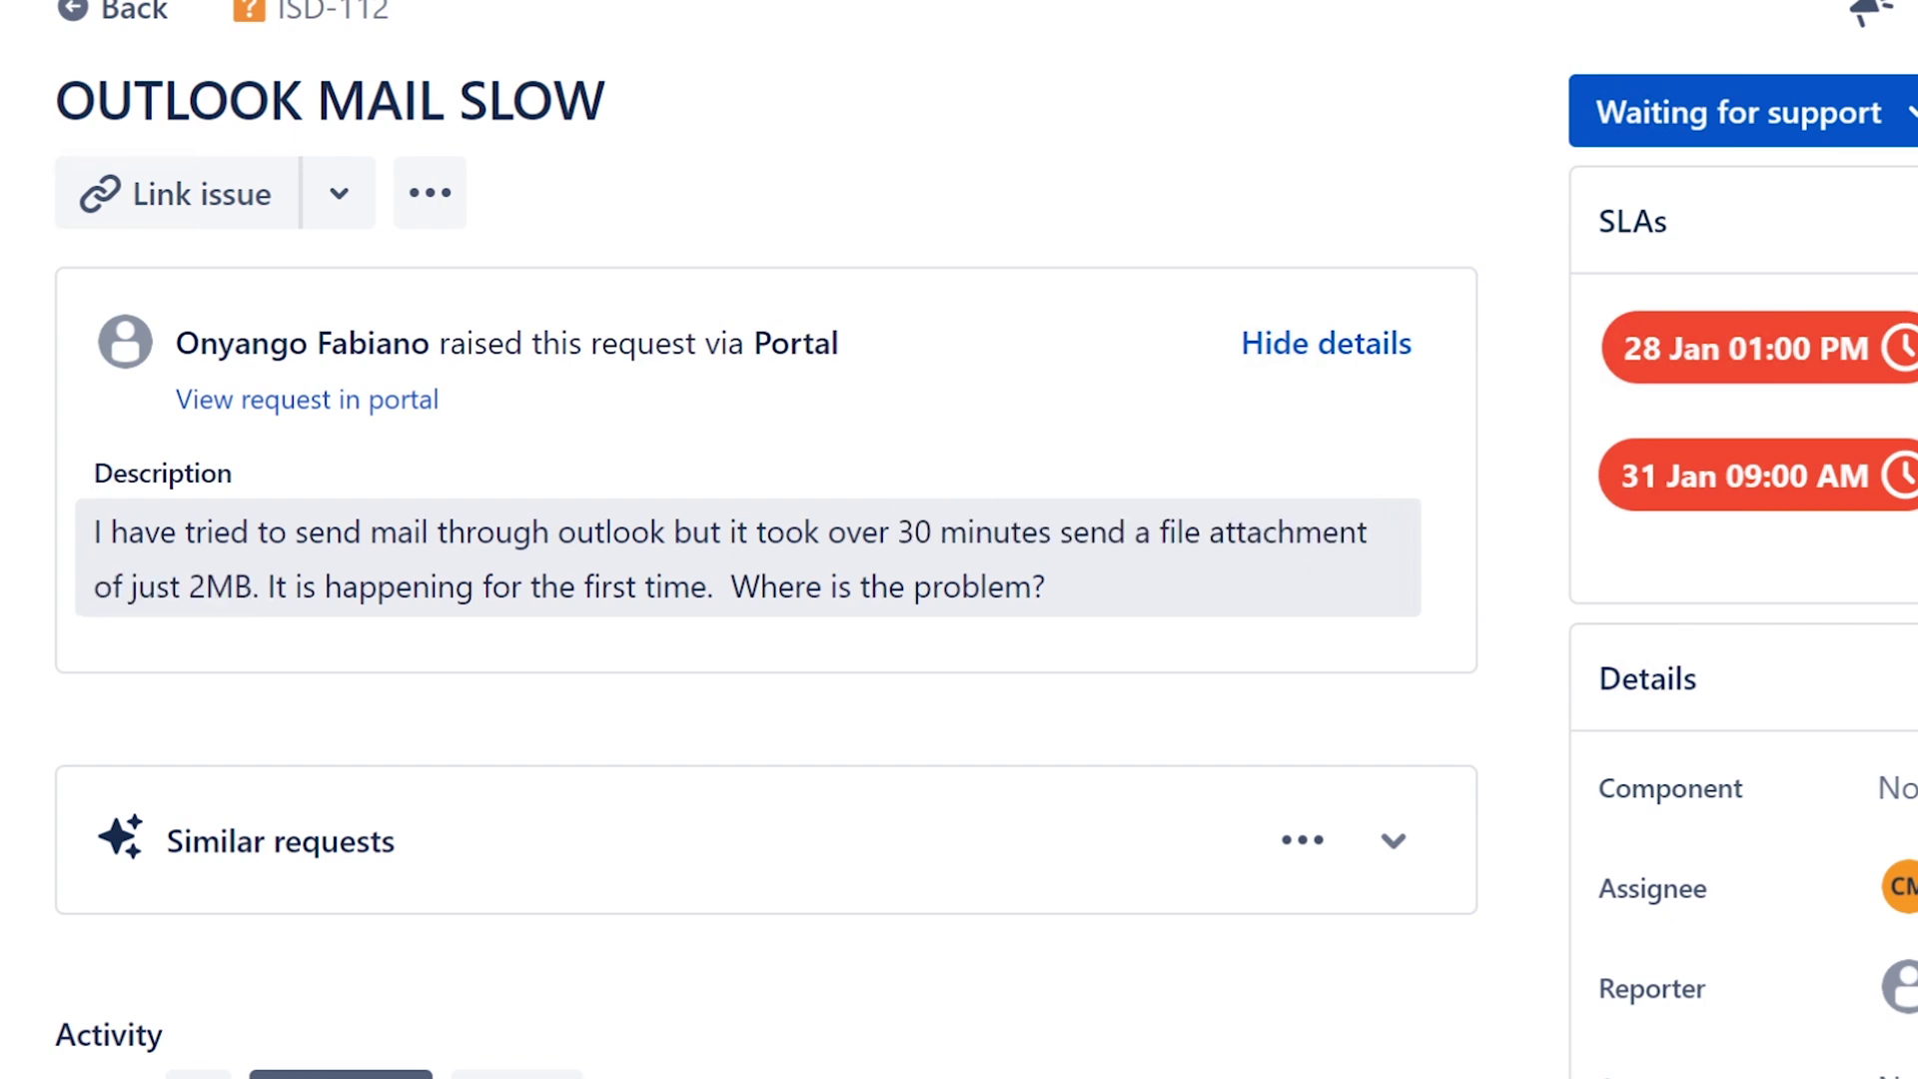
pyautogui.moveTo(897, 532); pyautogui.dragTo(251, 586)
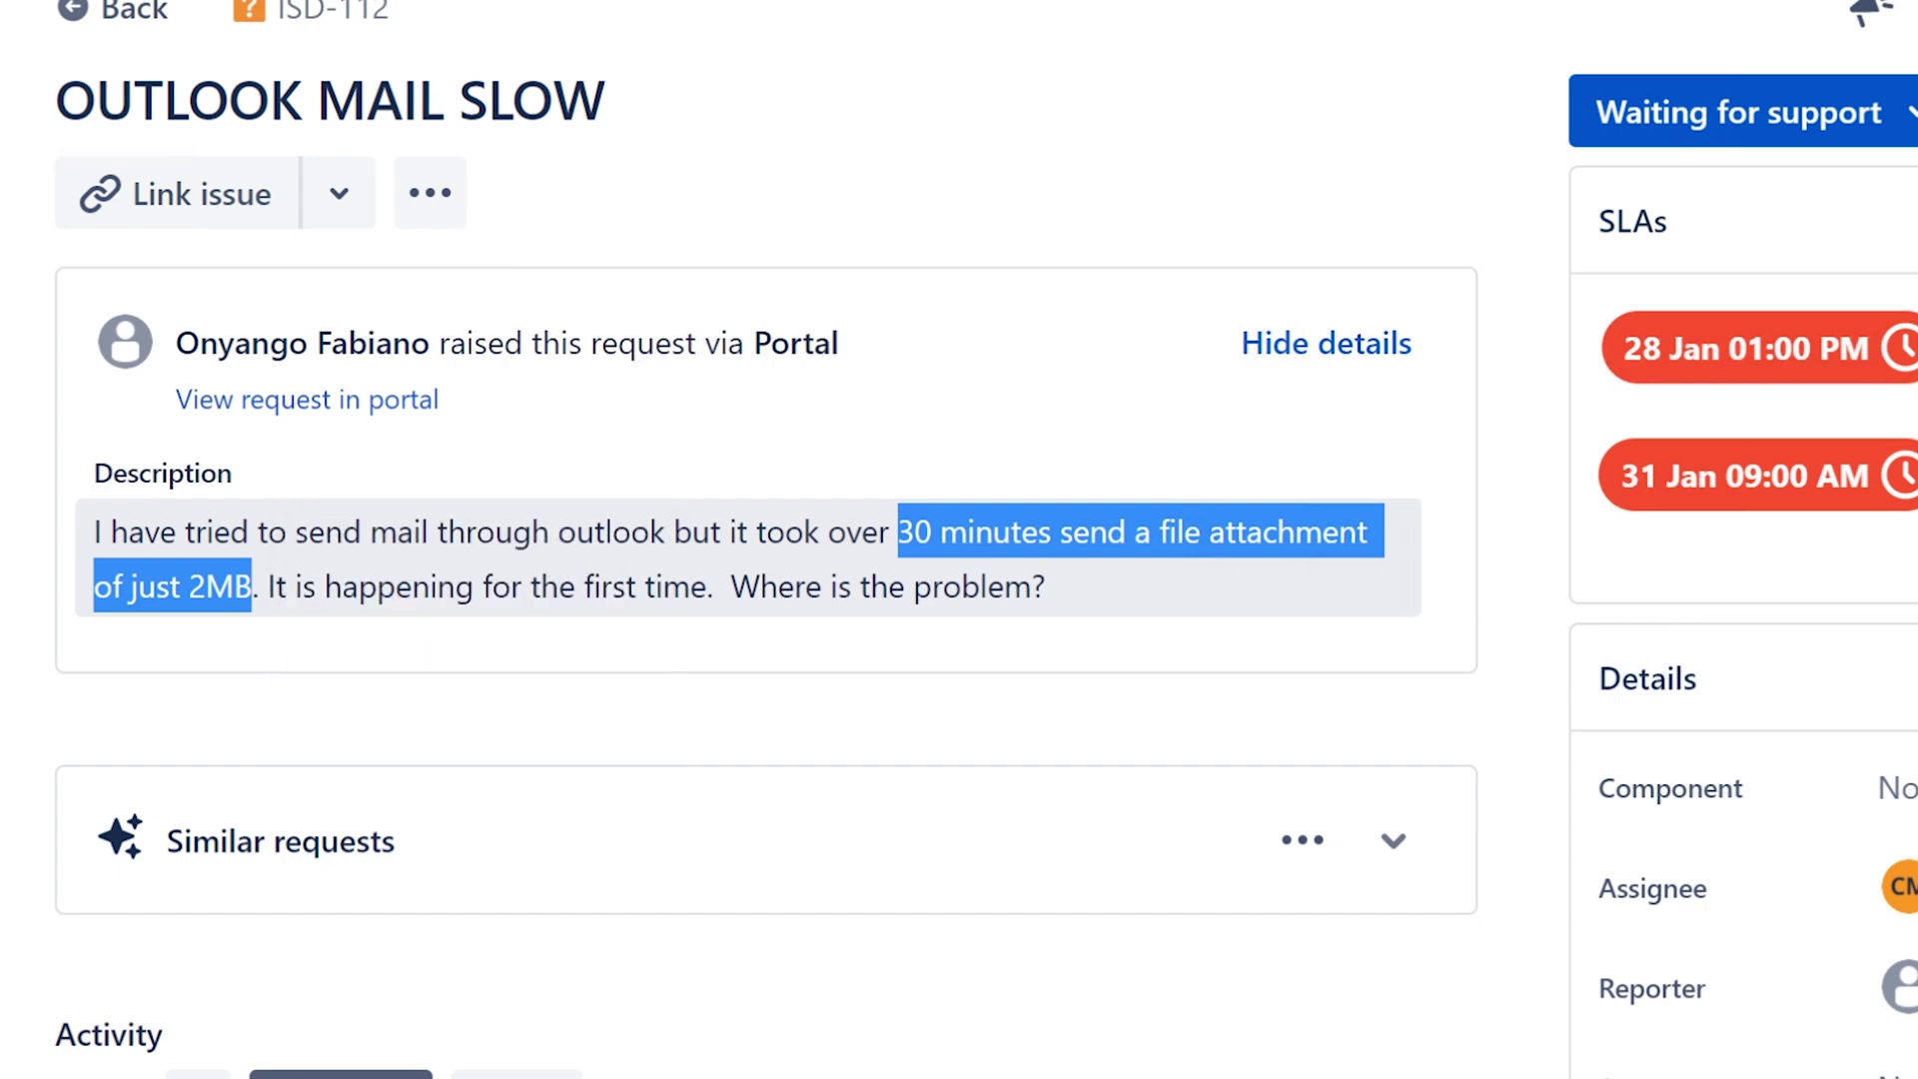
pyautogui.click(1239, 570)
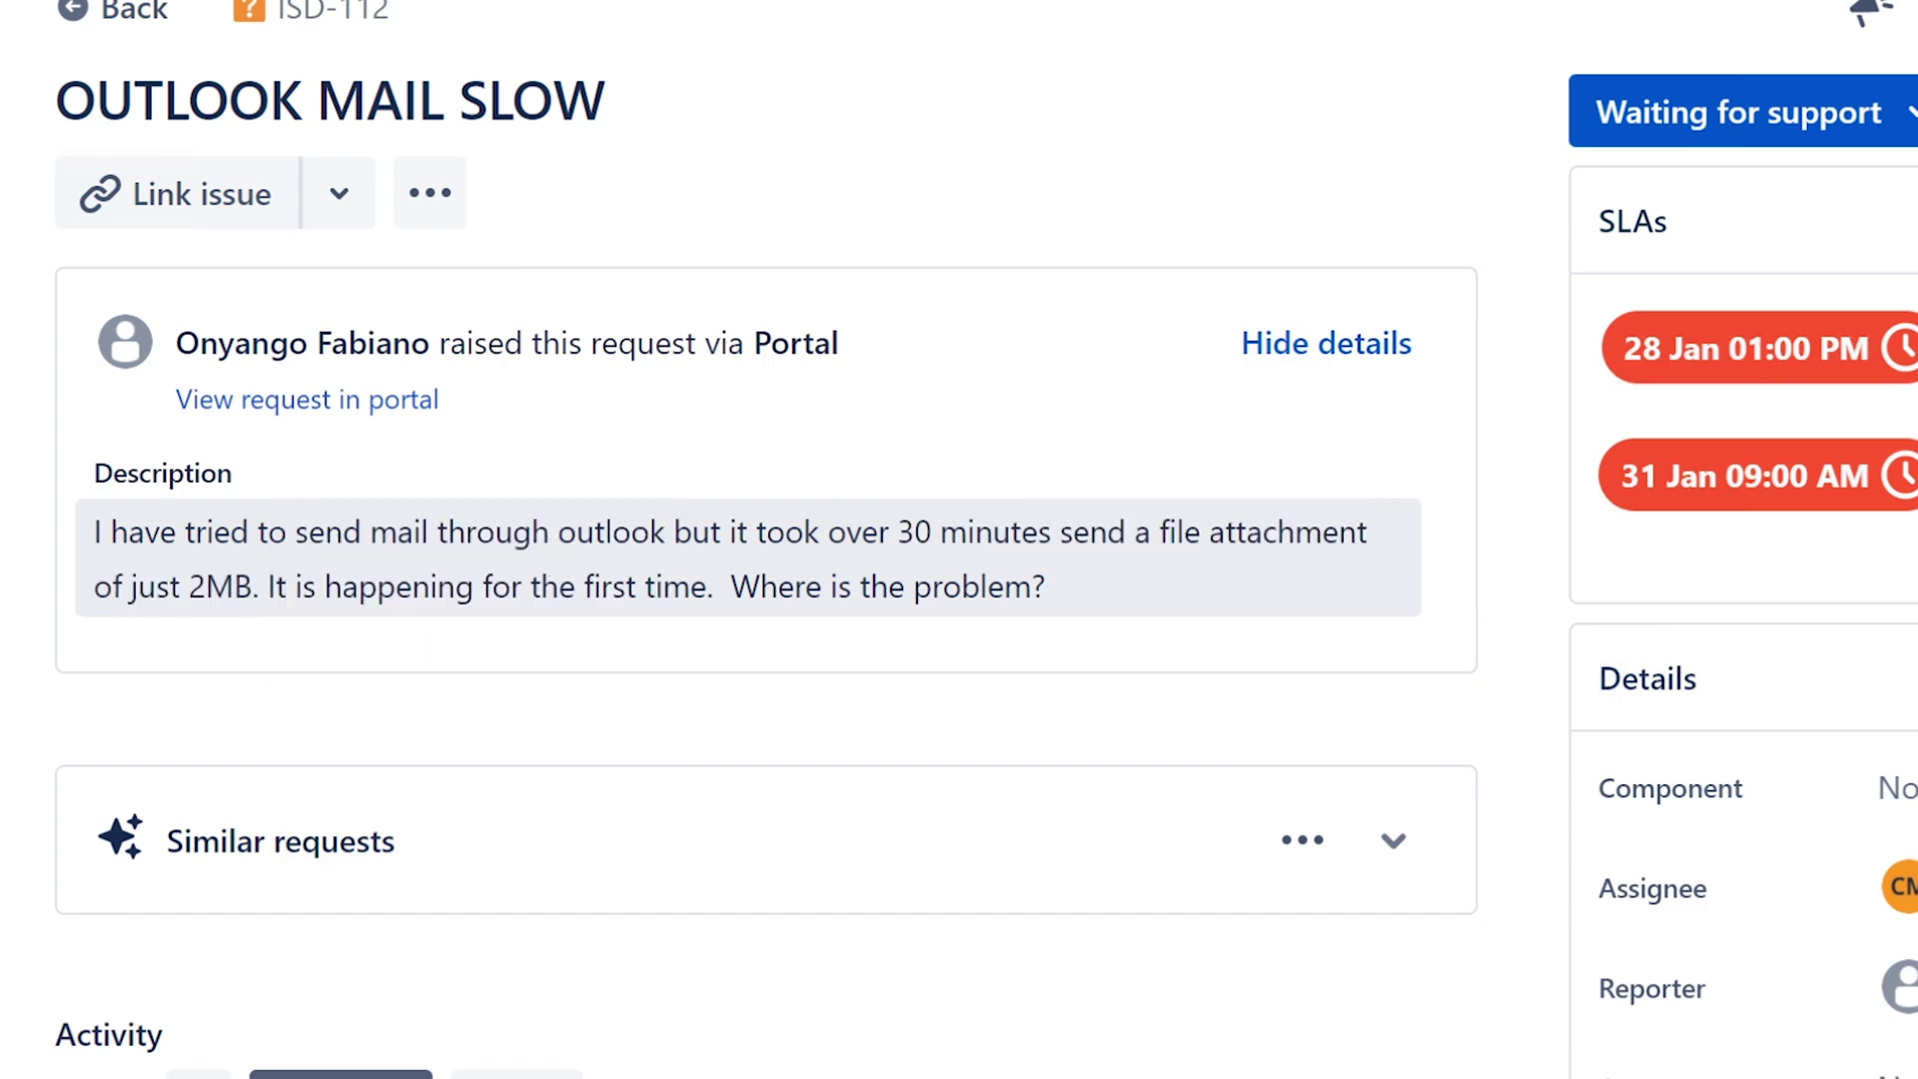
pyautogui.moveTo(898, 531); pyautogui.dragTo(262, 643)
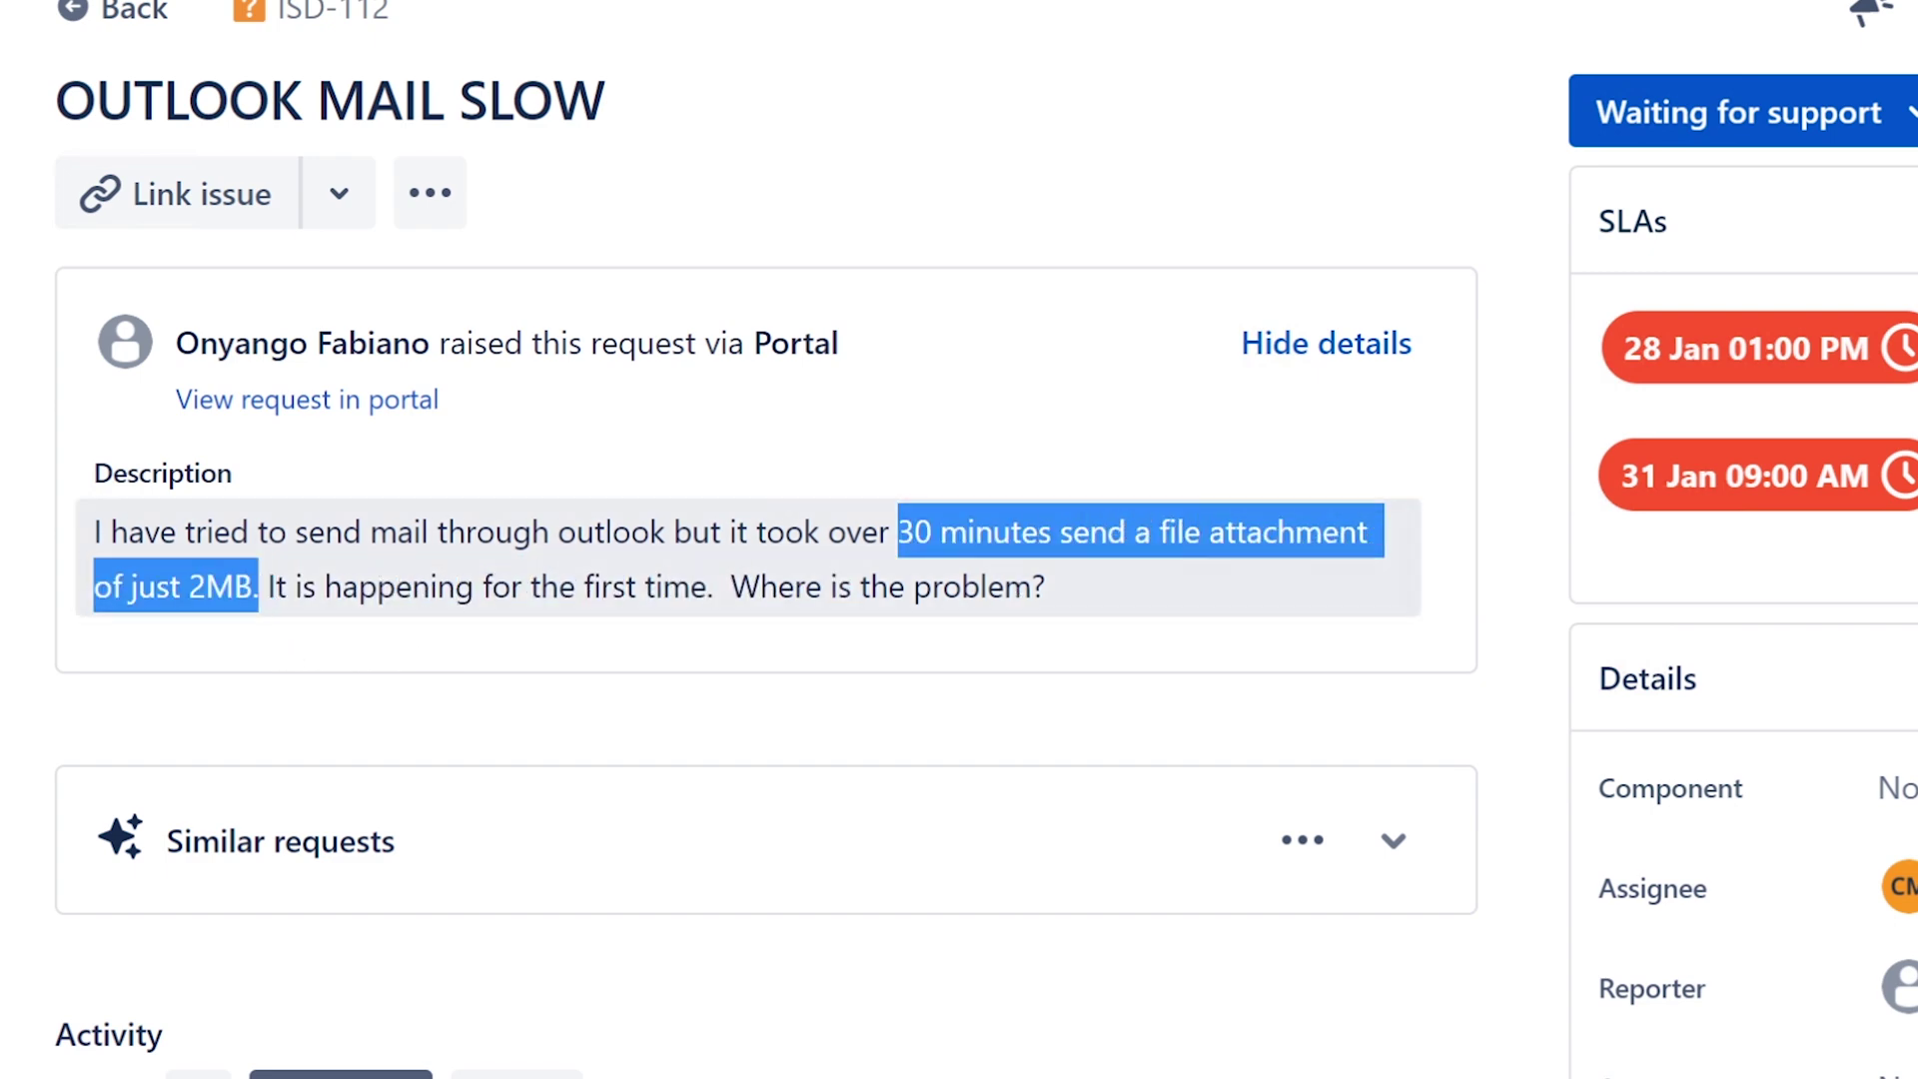
pyautogui.click(343, 531)
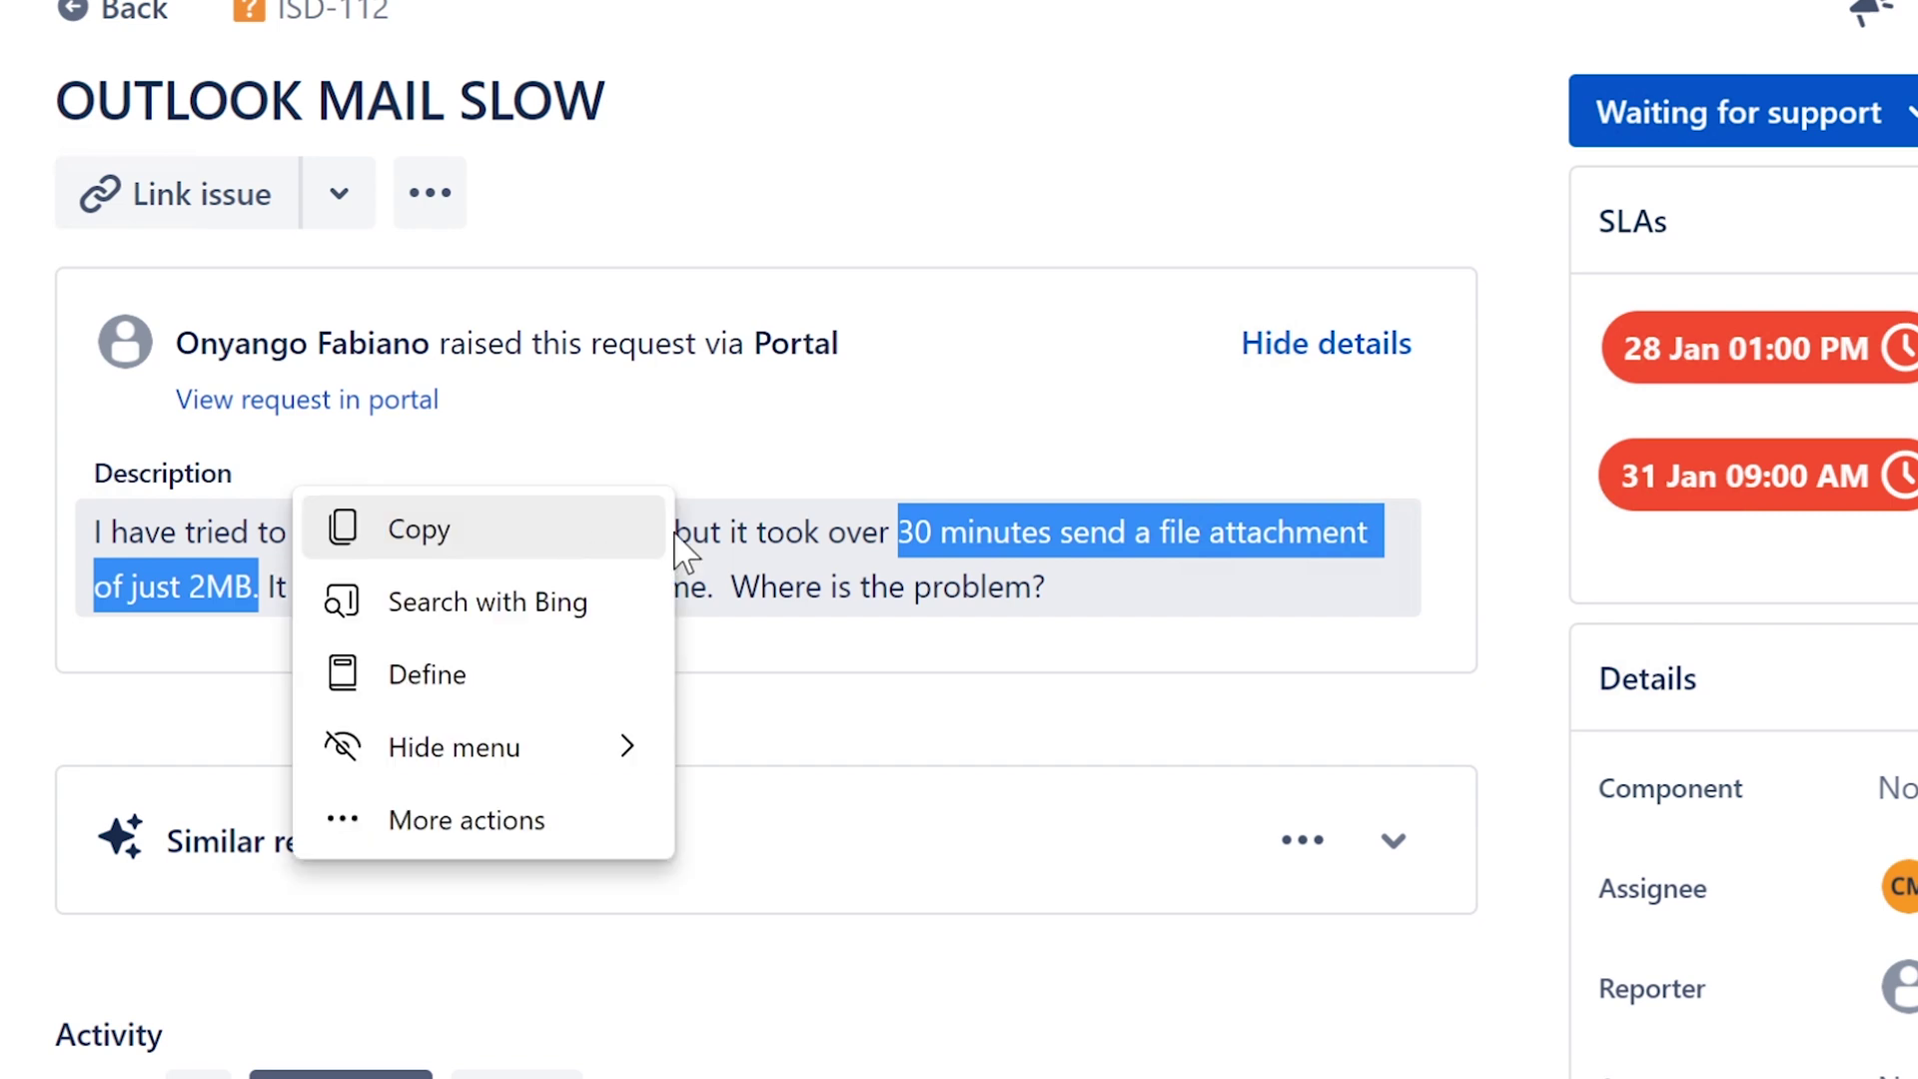
pyautogui.press('Escape')
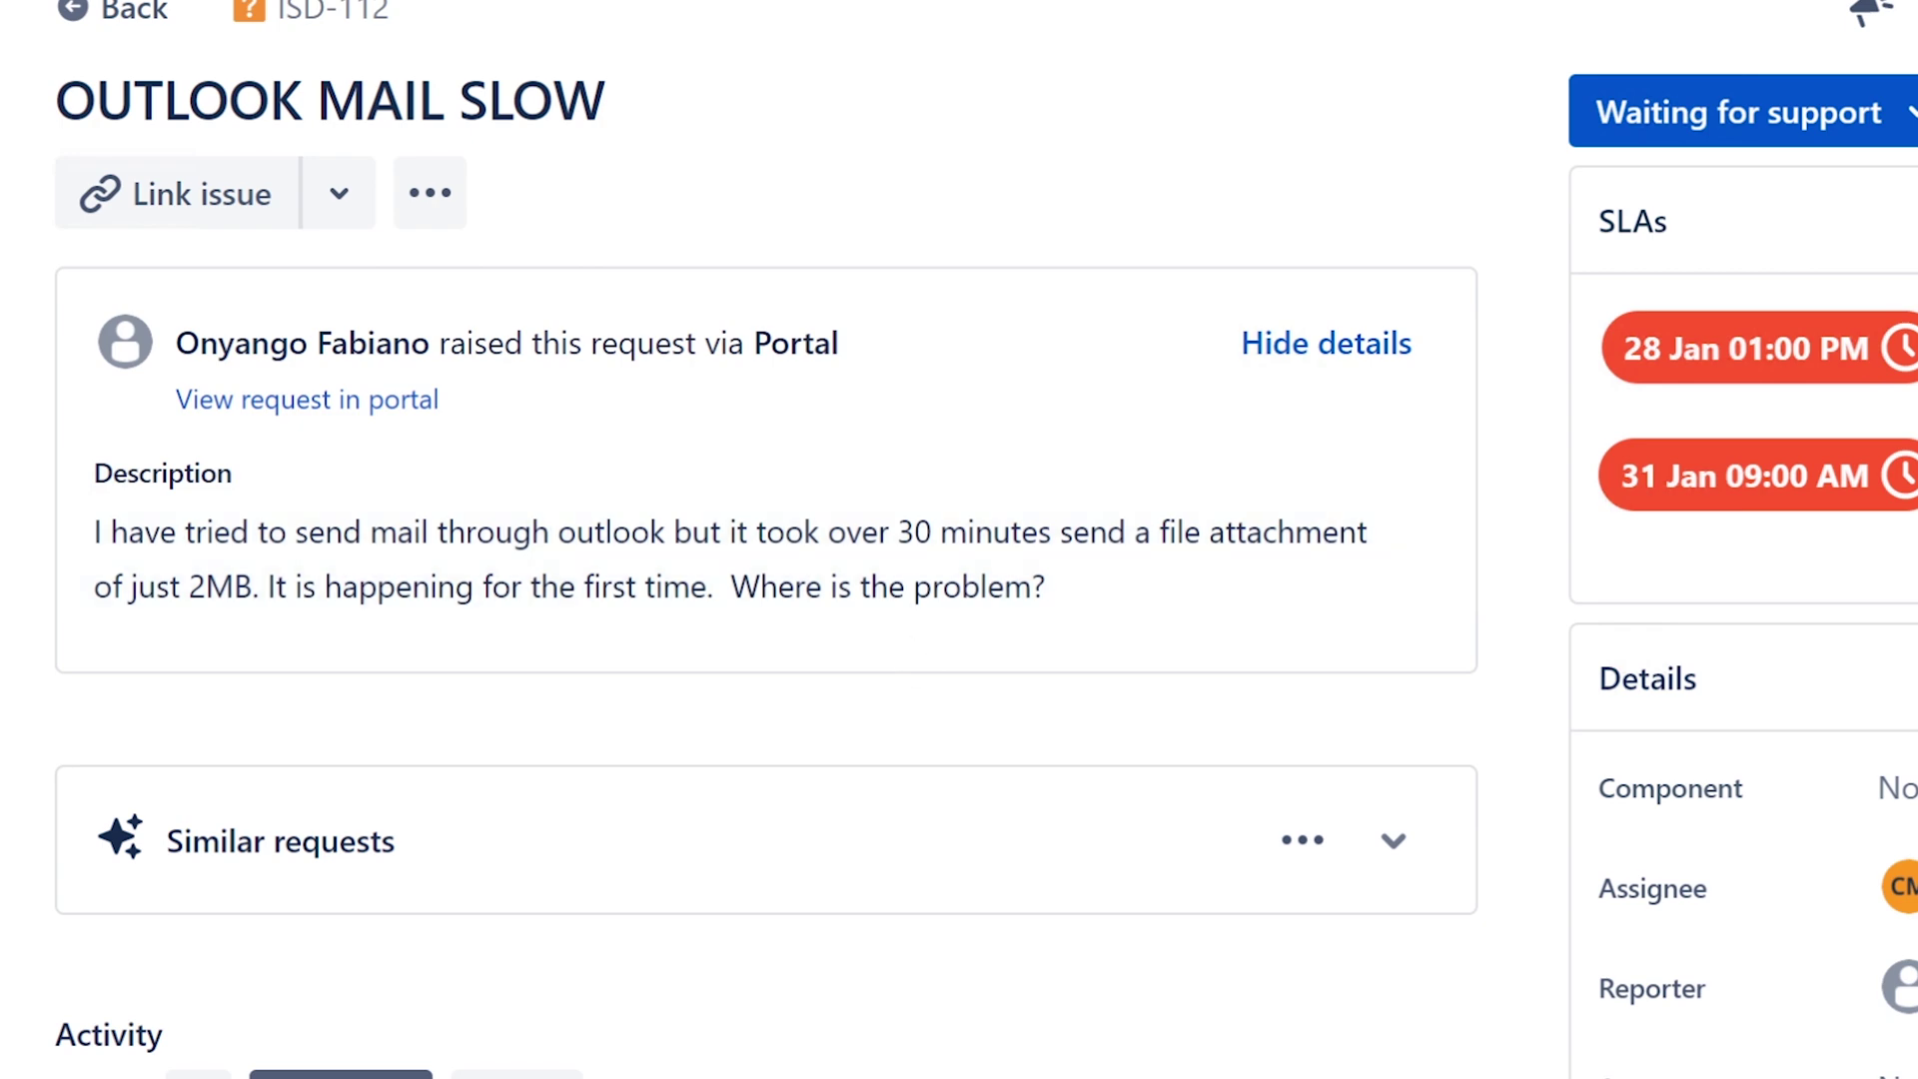
# Launch Control Panel from Windows search and place it over the ticket
pyautogui.press('super')
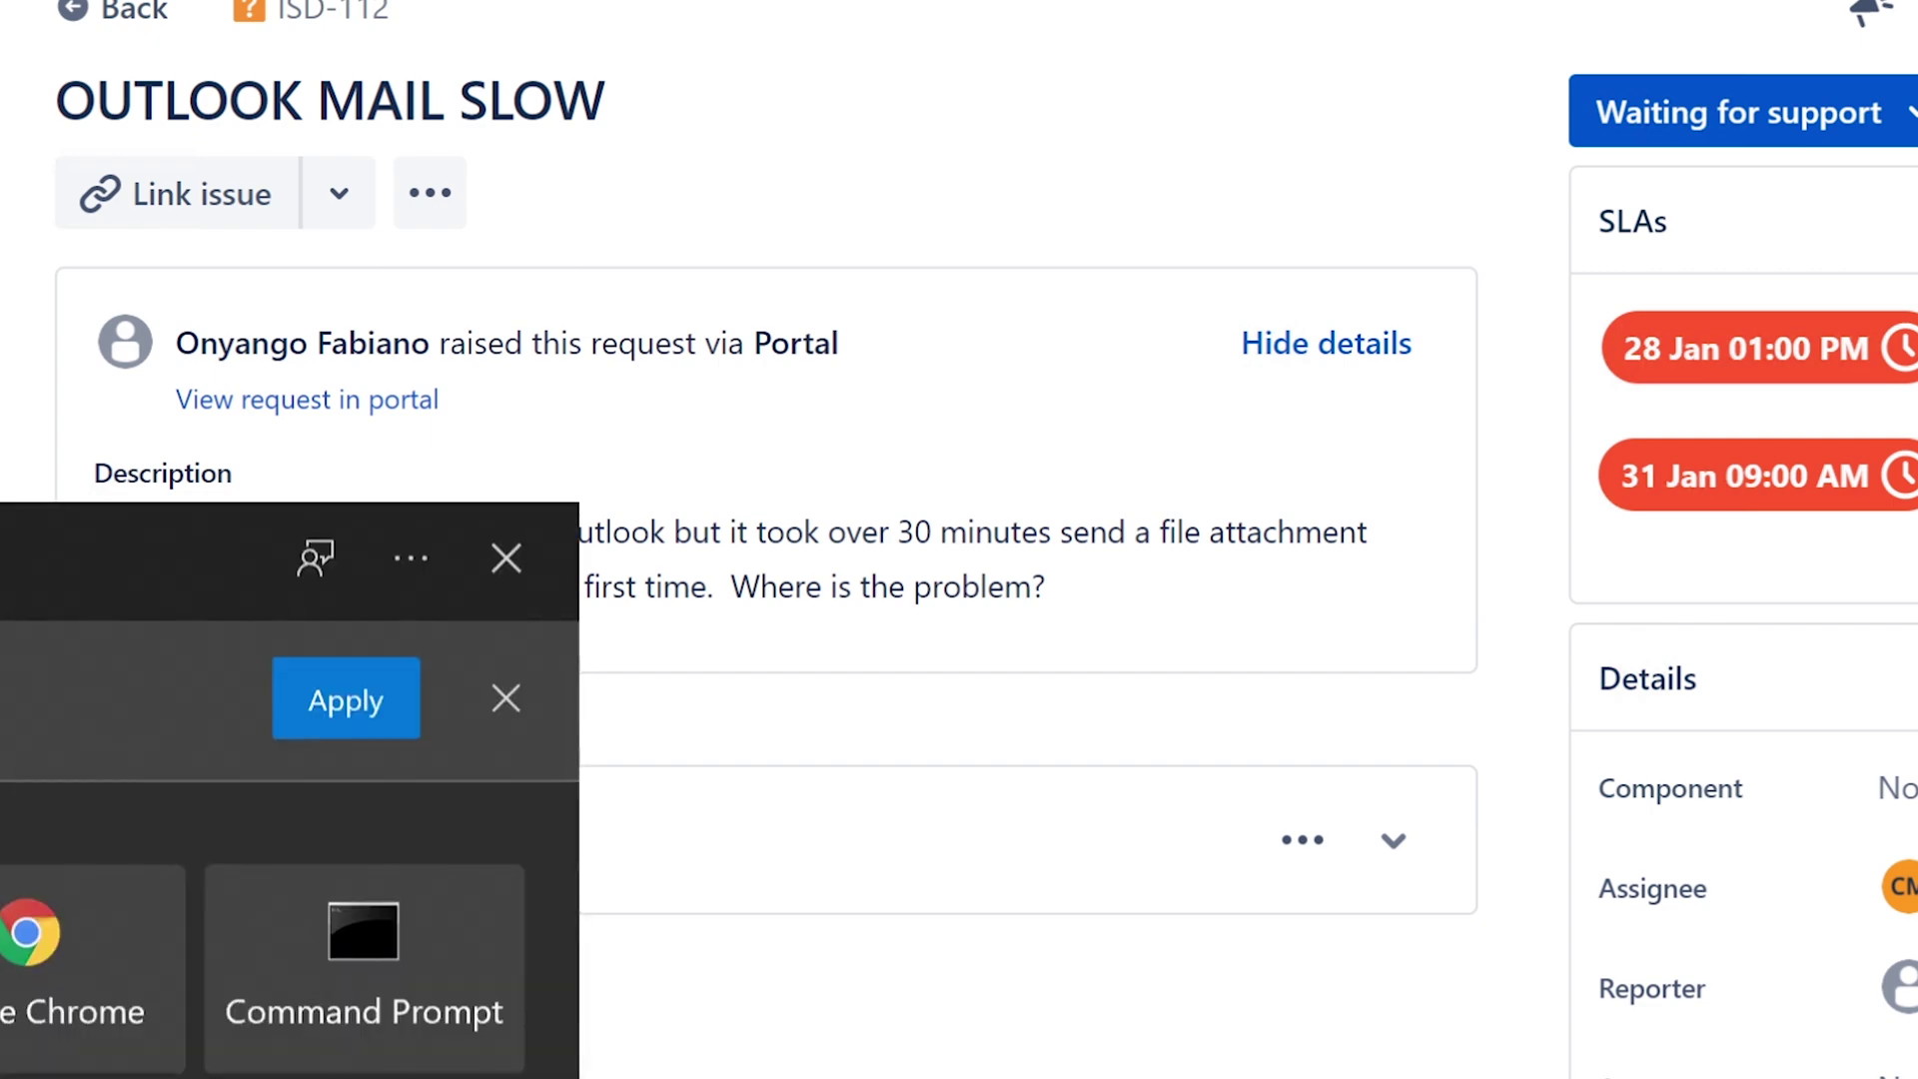
pyautogui.write('cmdo')
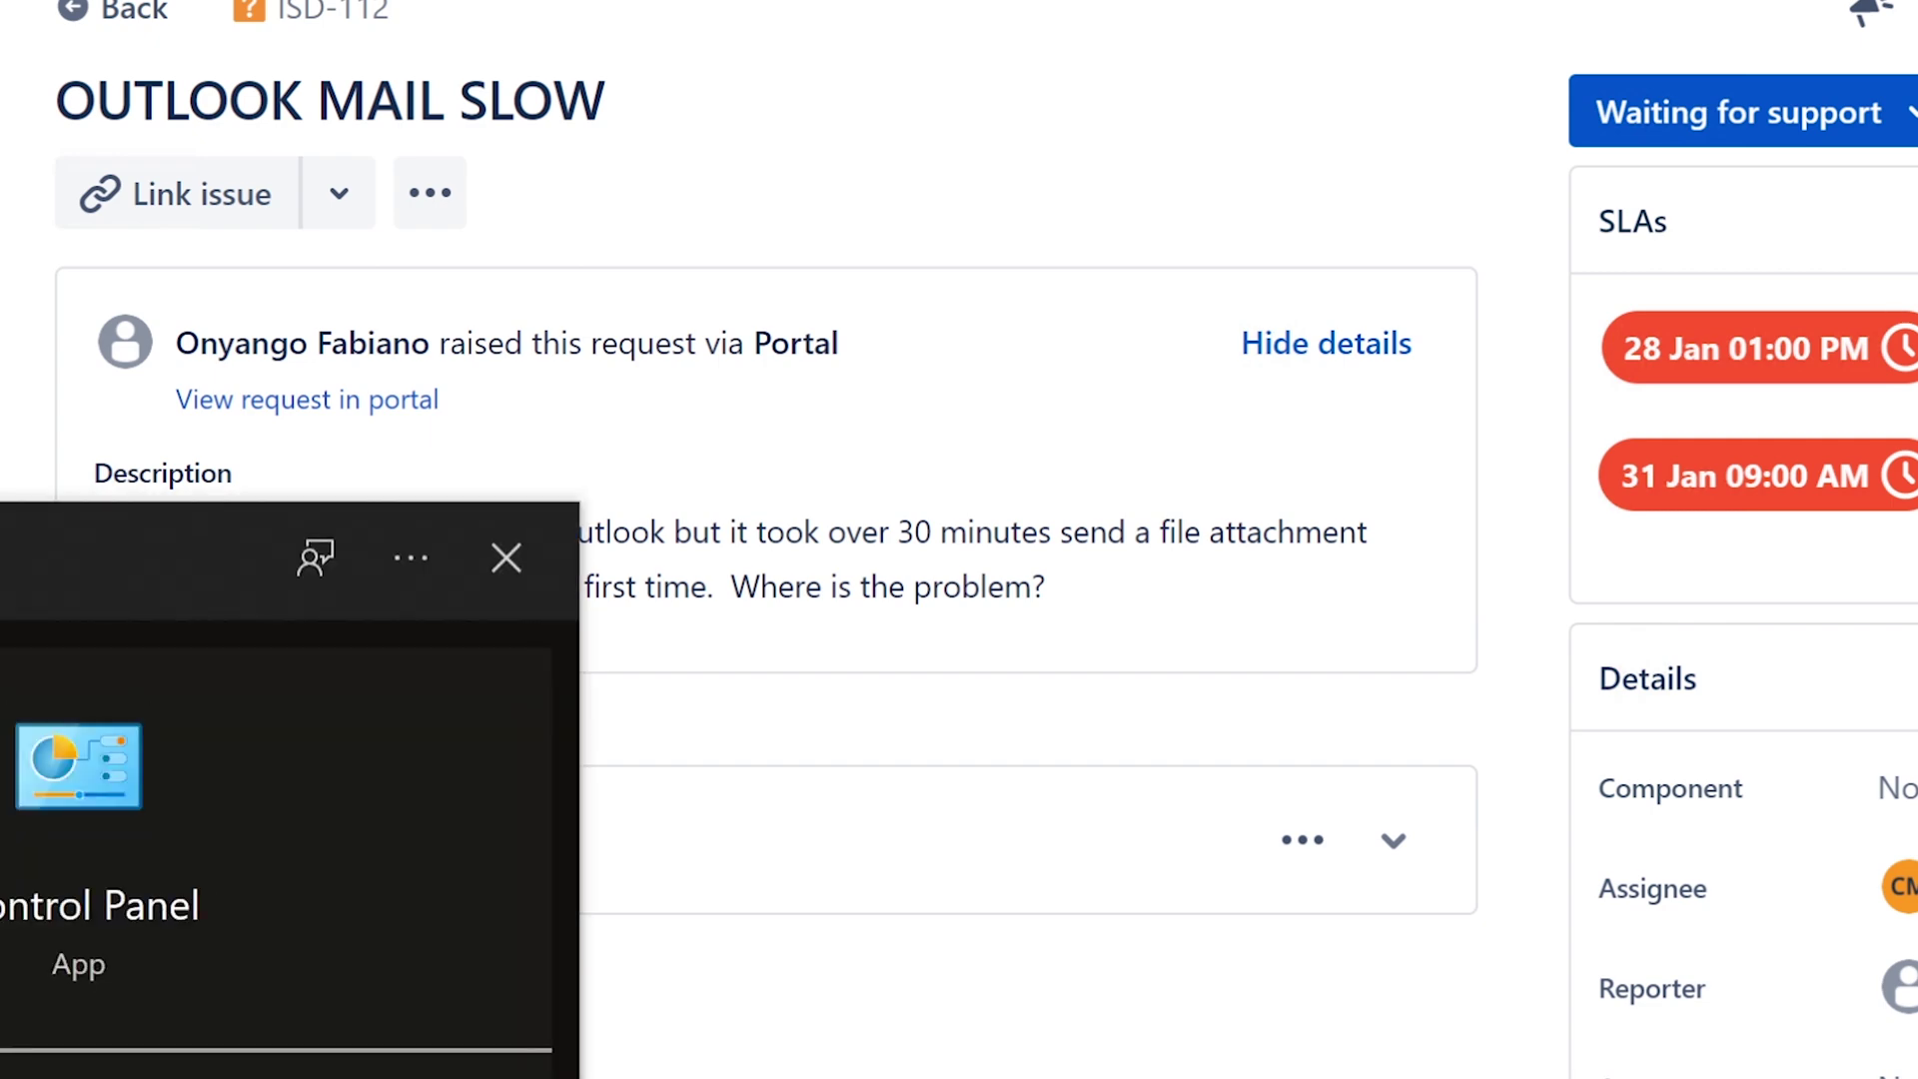
pyautogui.press('Return')
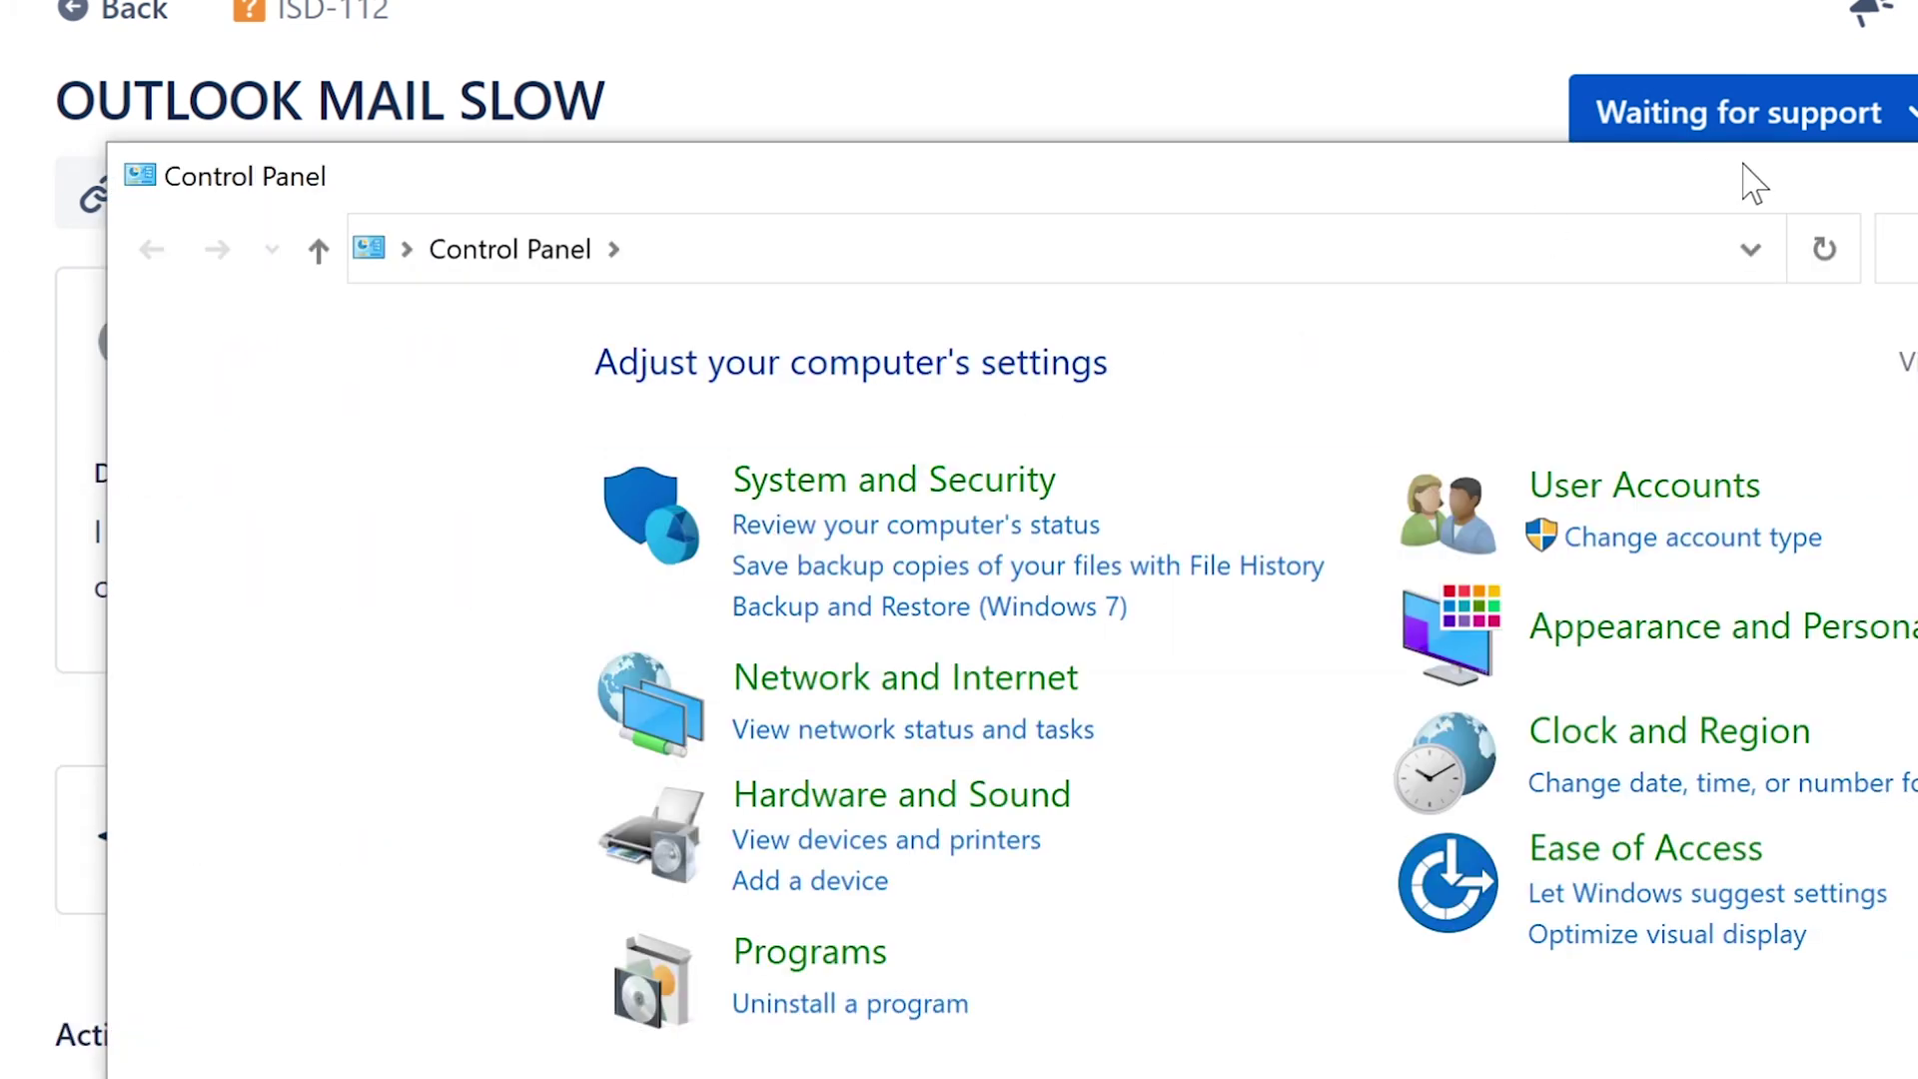
pyautogui.moveTo(1748, 184); pyautogui.dragTo(1159, 155)
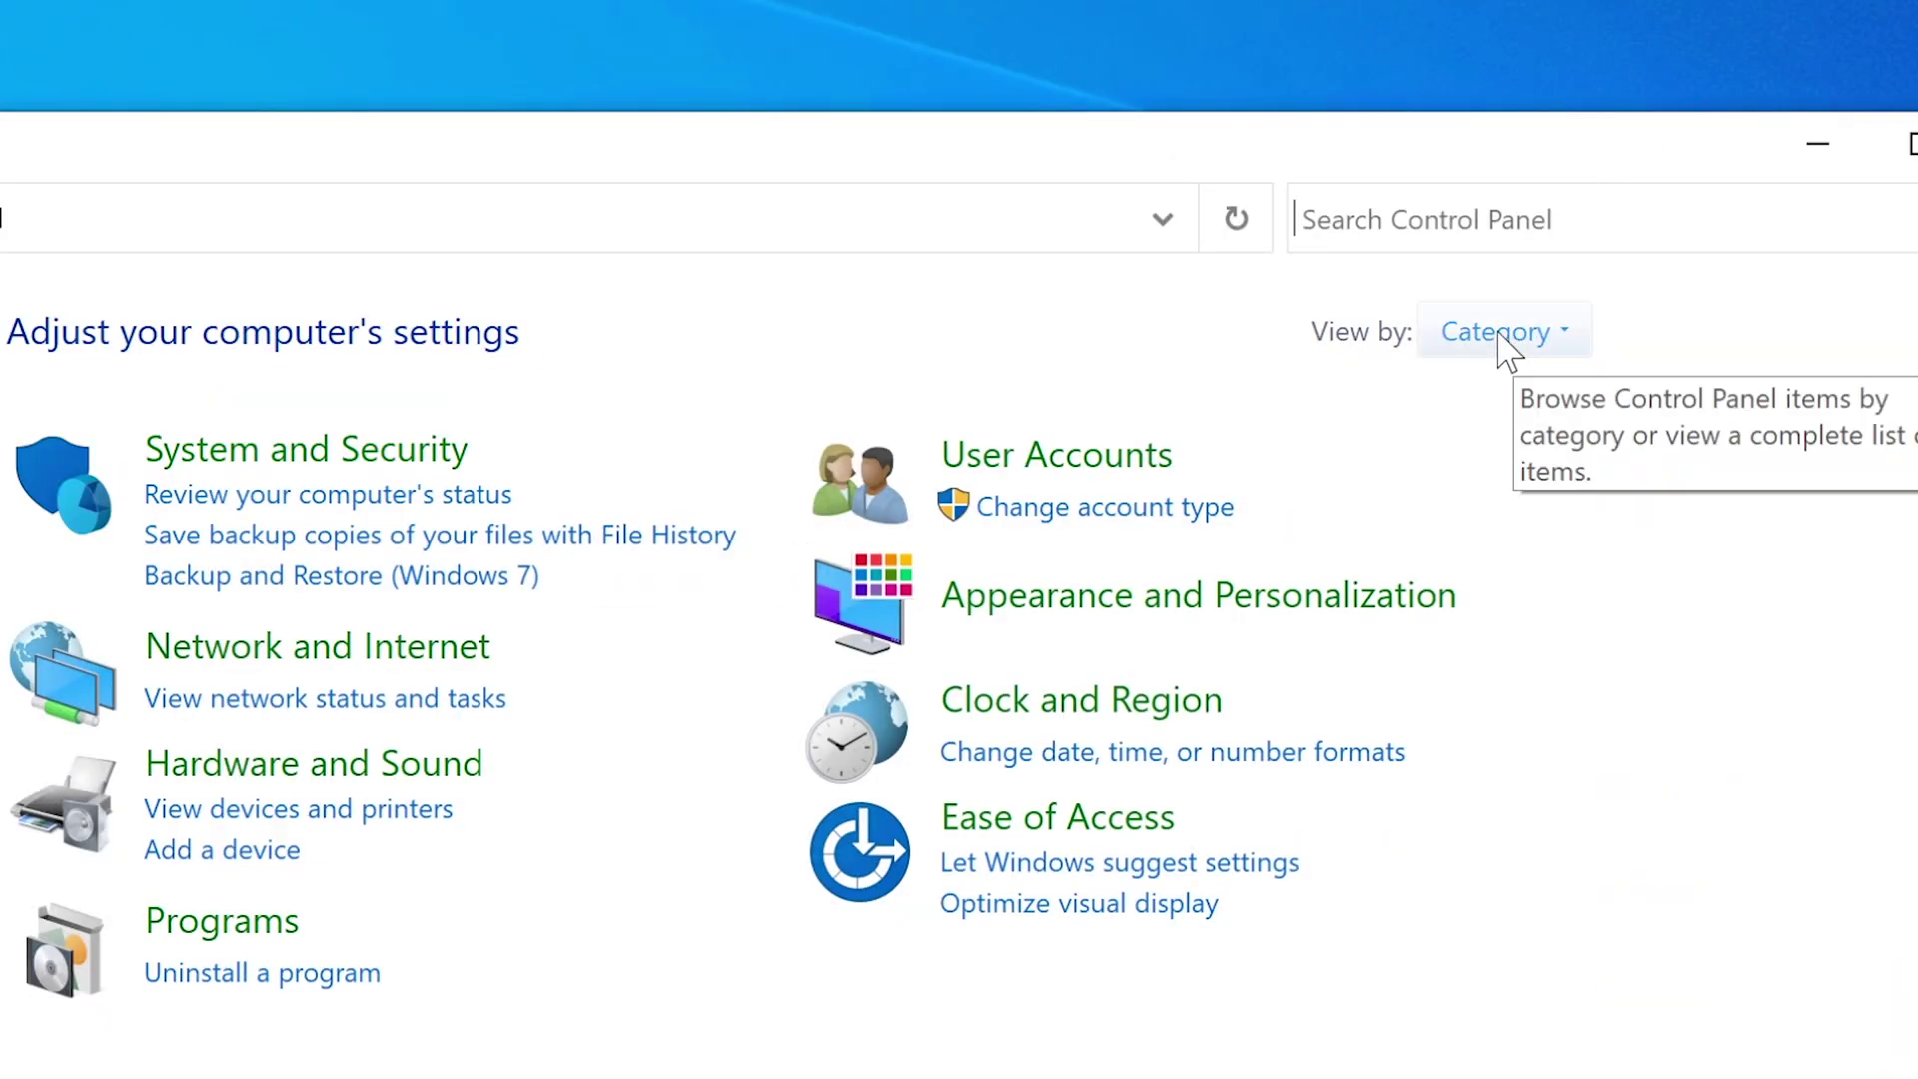
pyautogui.click(1499, 334)
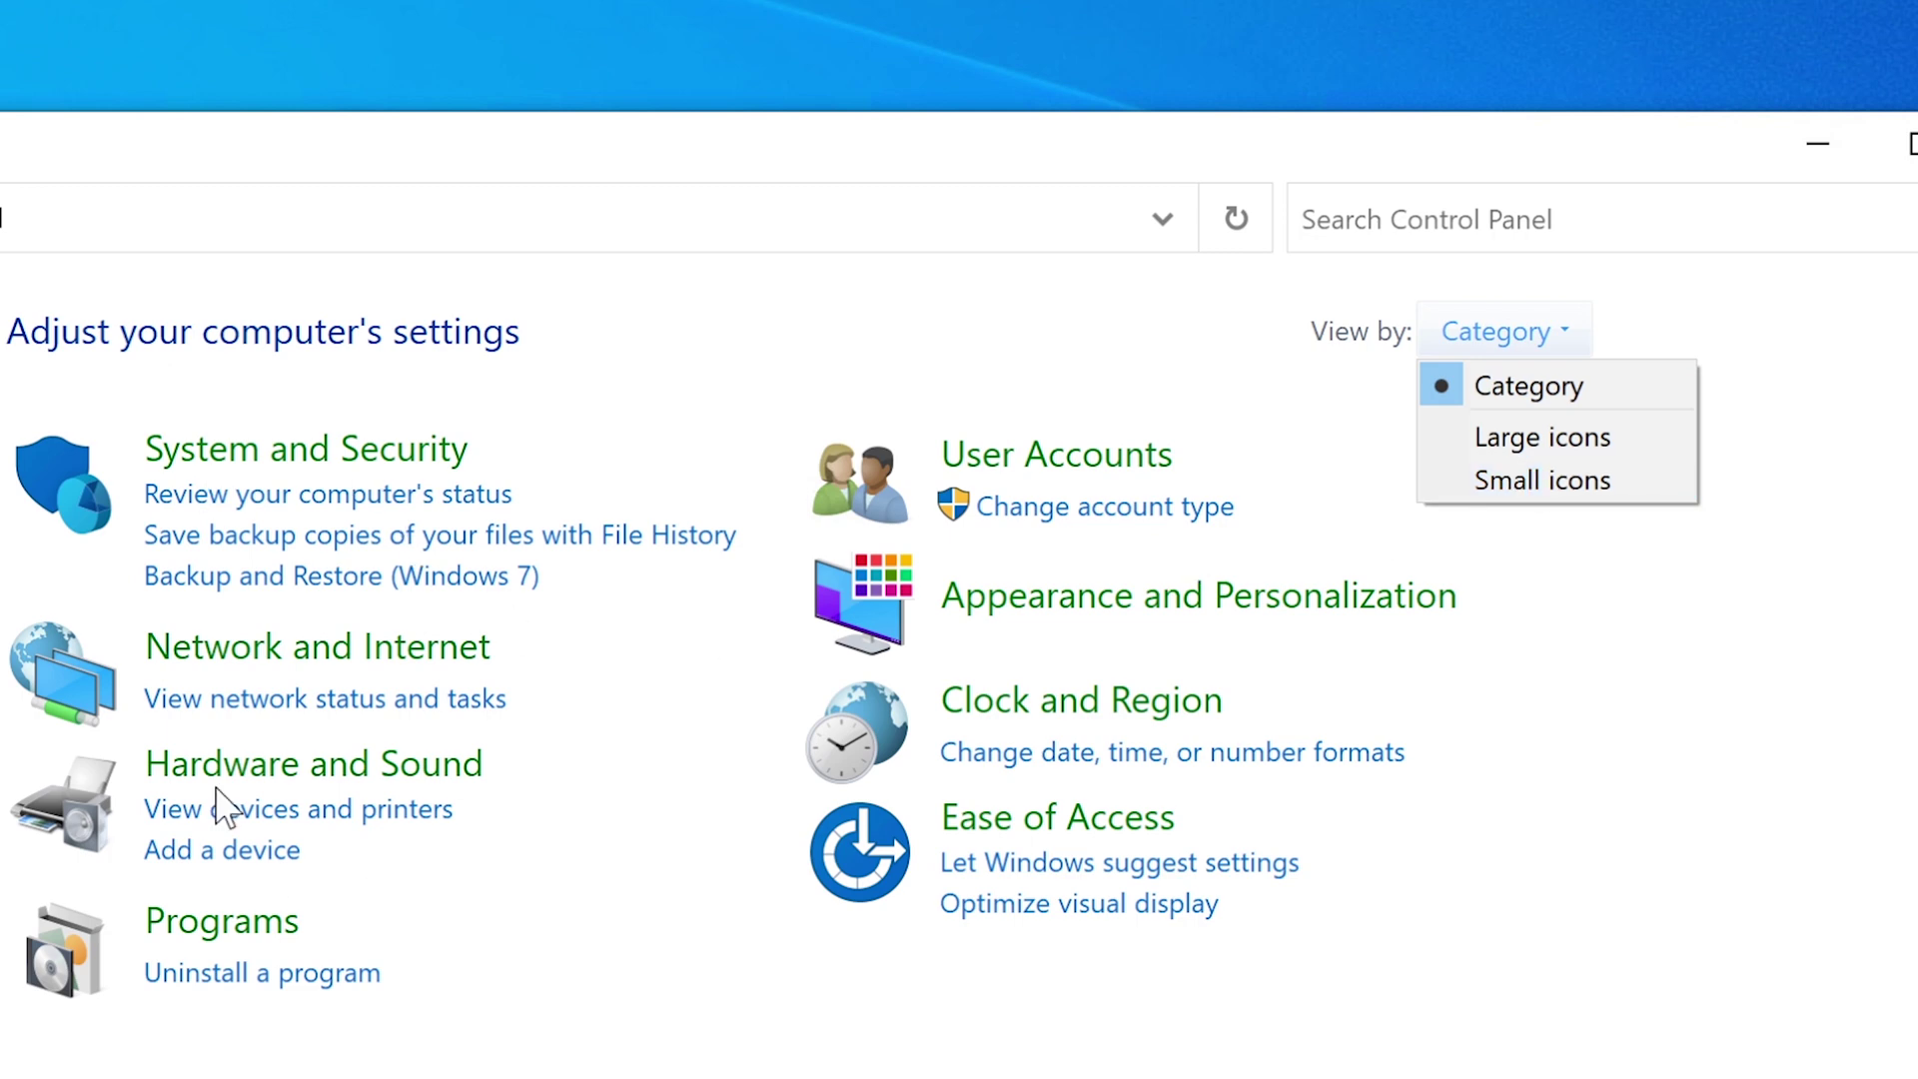
pyautogui.click(414, 610)
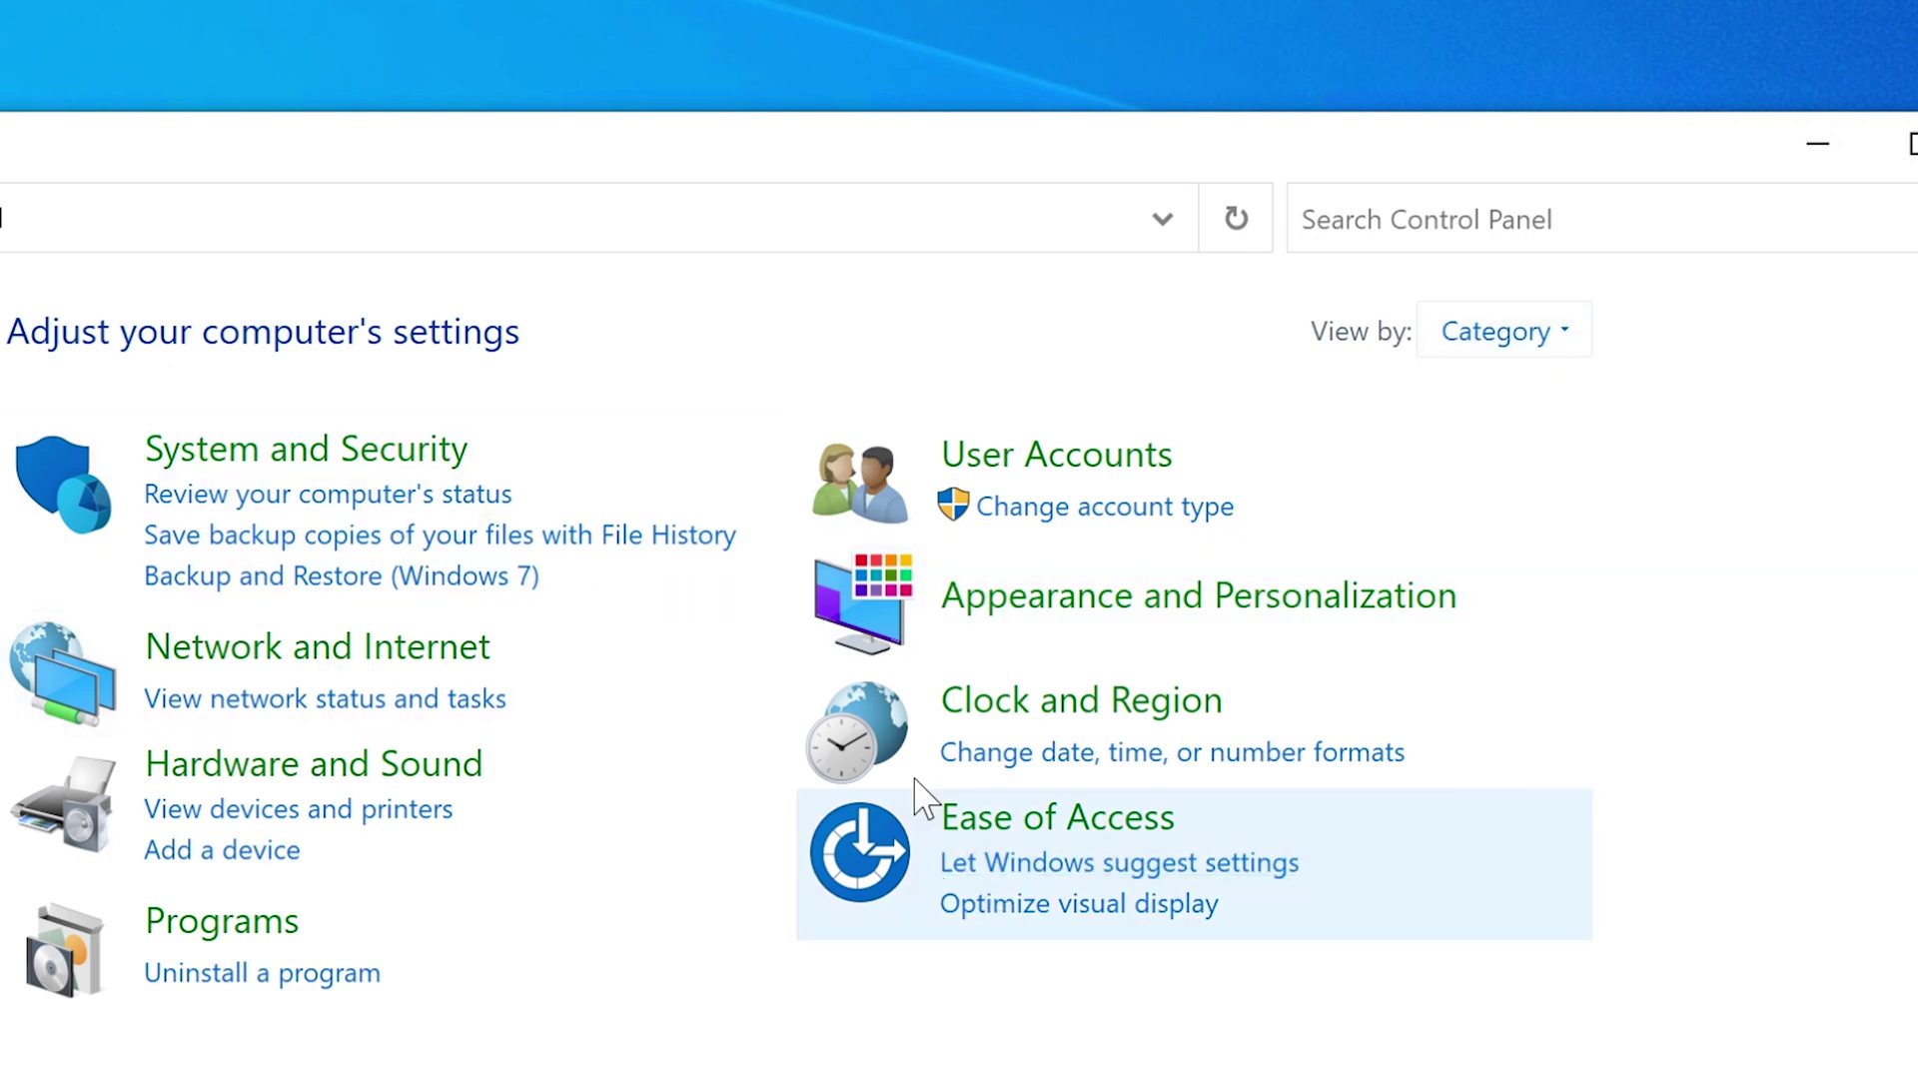
# Switch Control Panel's View by to Small icons, then search 'mail' and clear the search
pyautogui.click(1533, 338)
pyautogui.click(1539, 481)
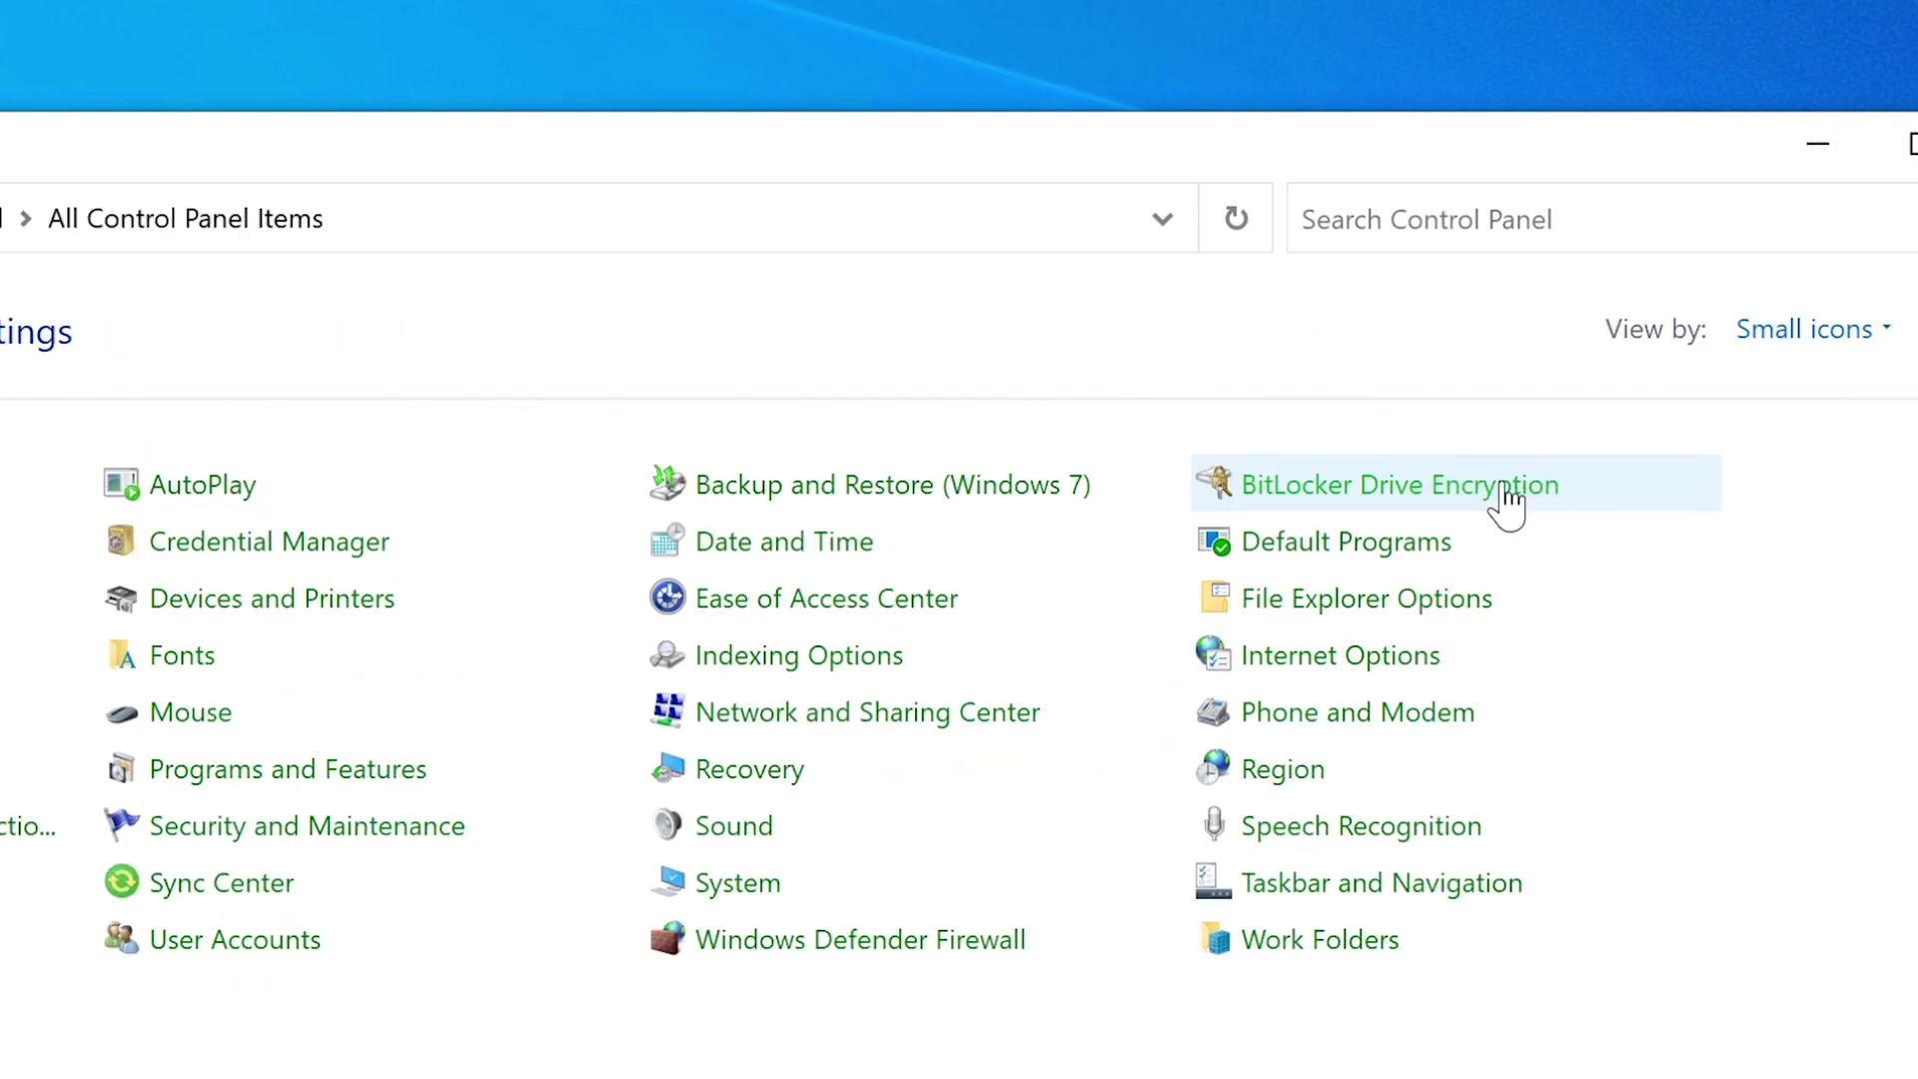
pyautogui.moveTo(1074, 165); pyautogui.dragTo(1233, 124)
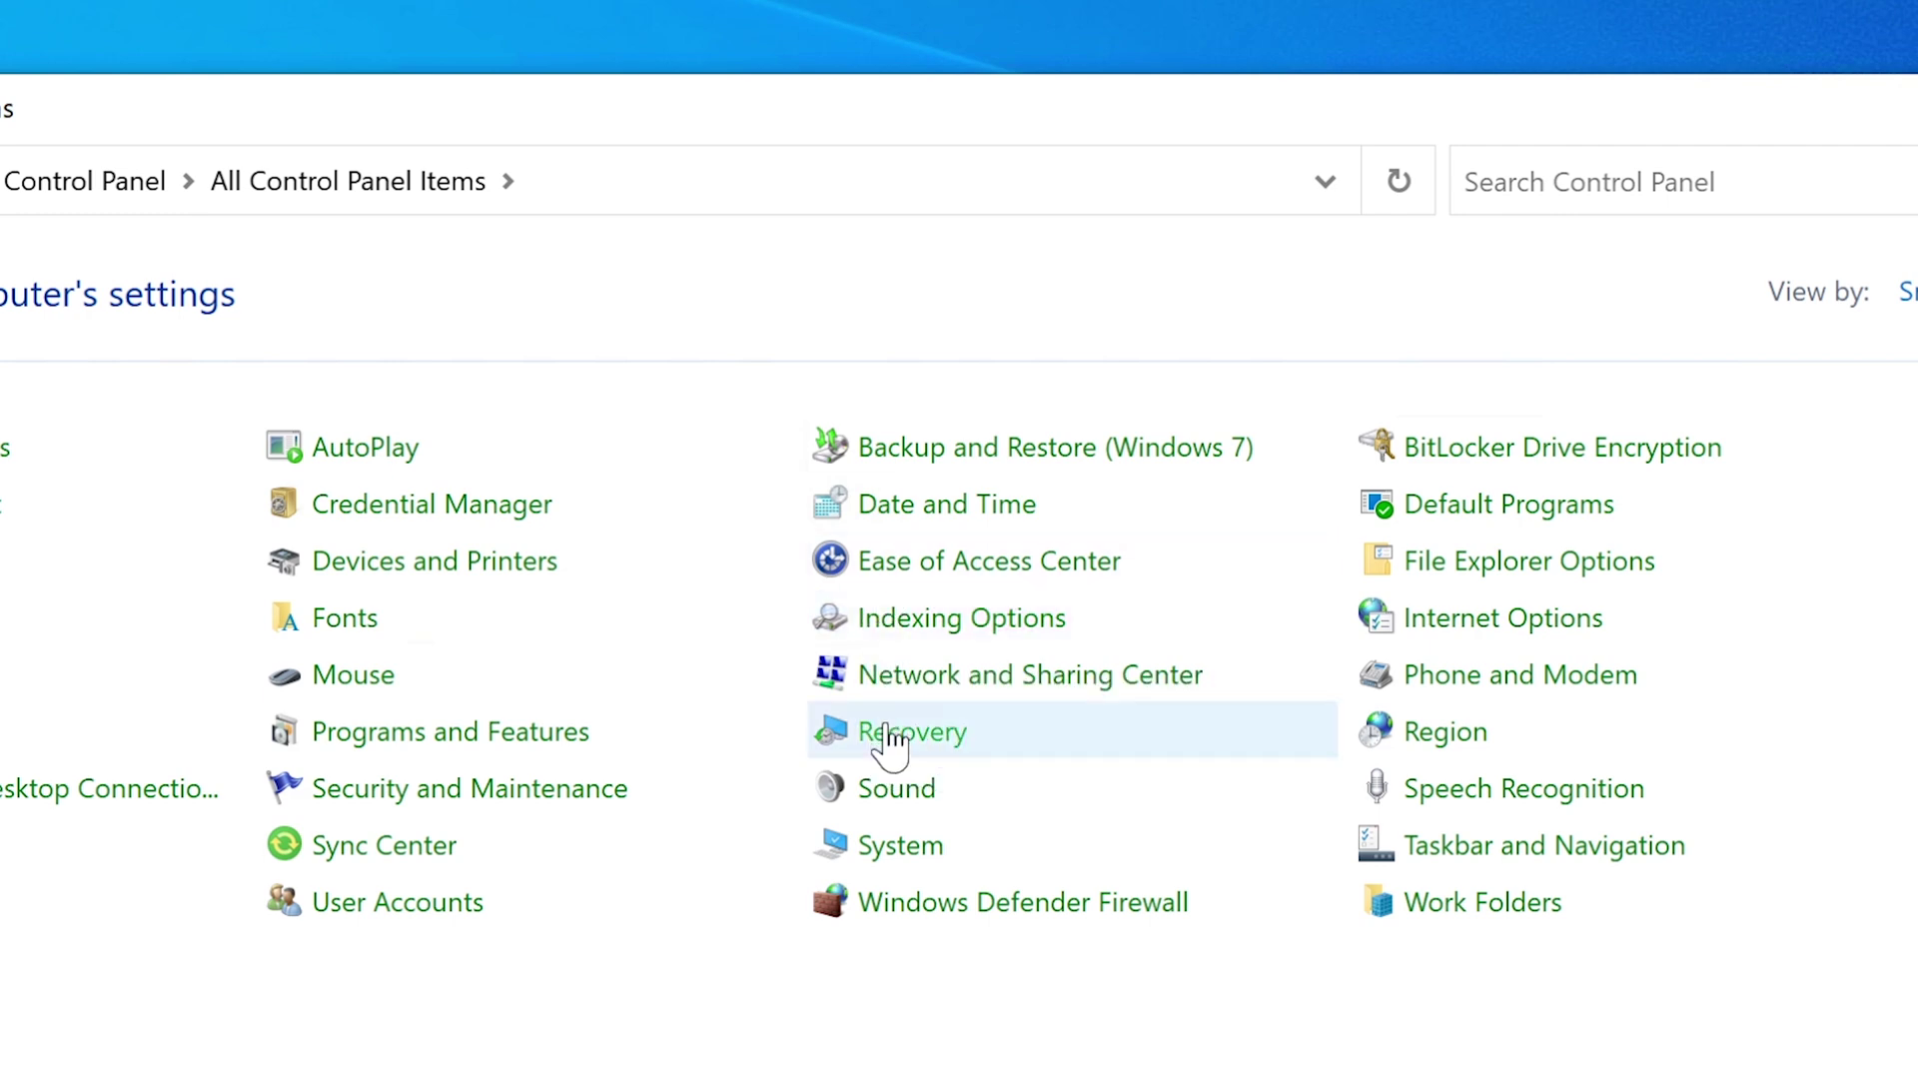
pyautogui.click(1664, 205)
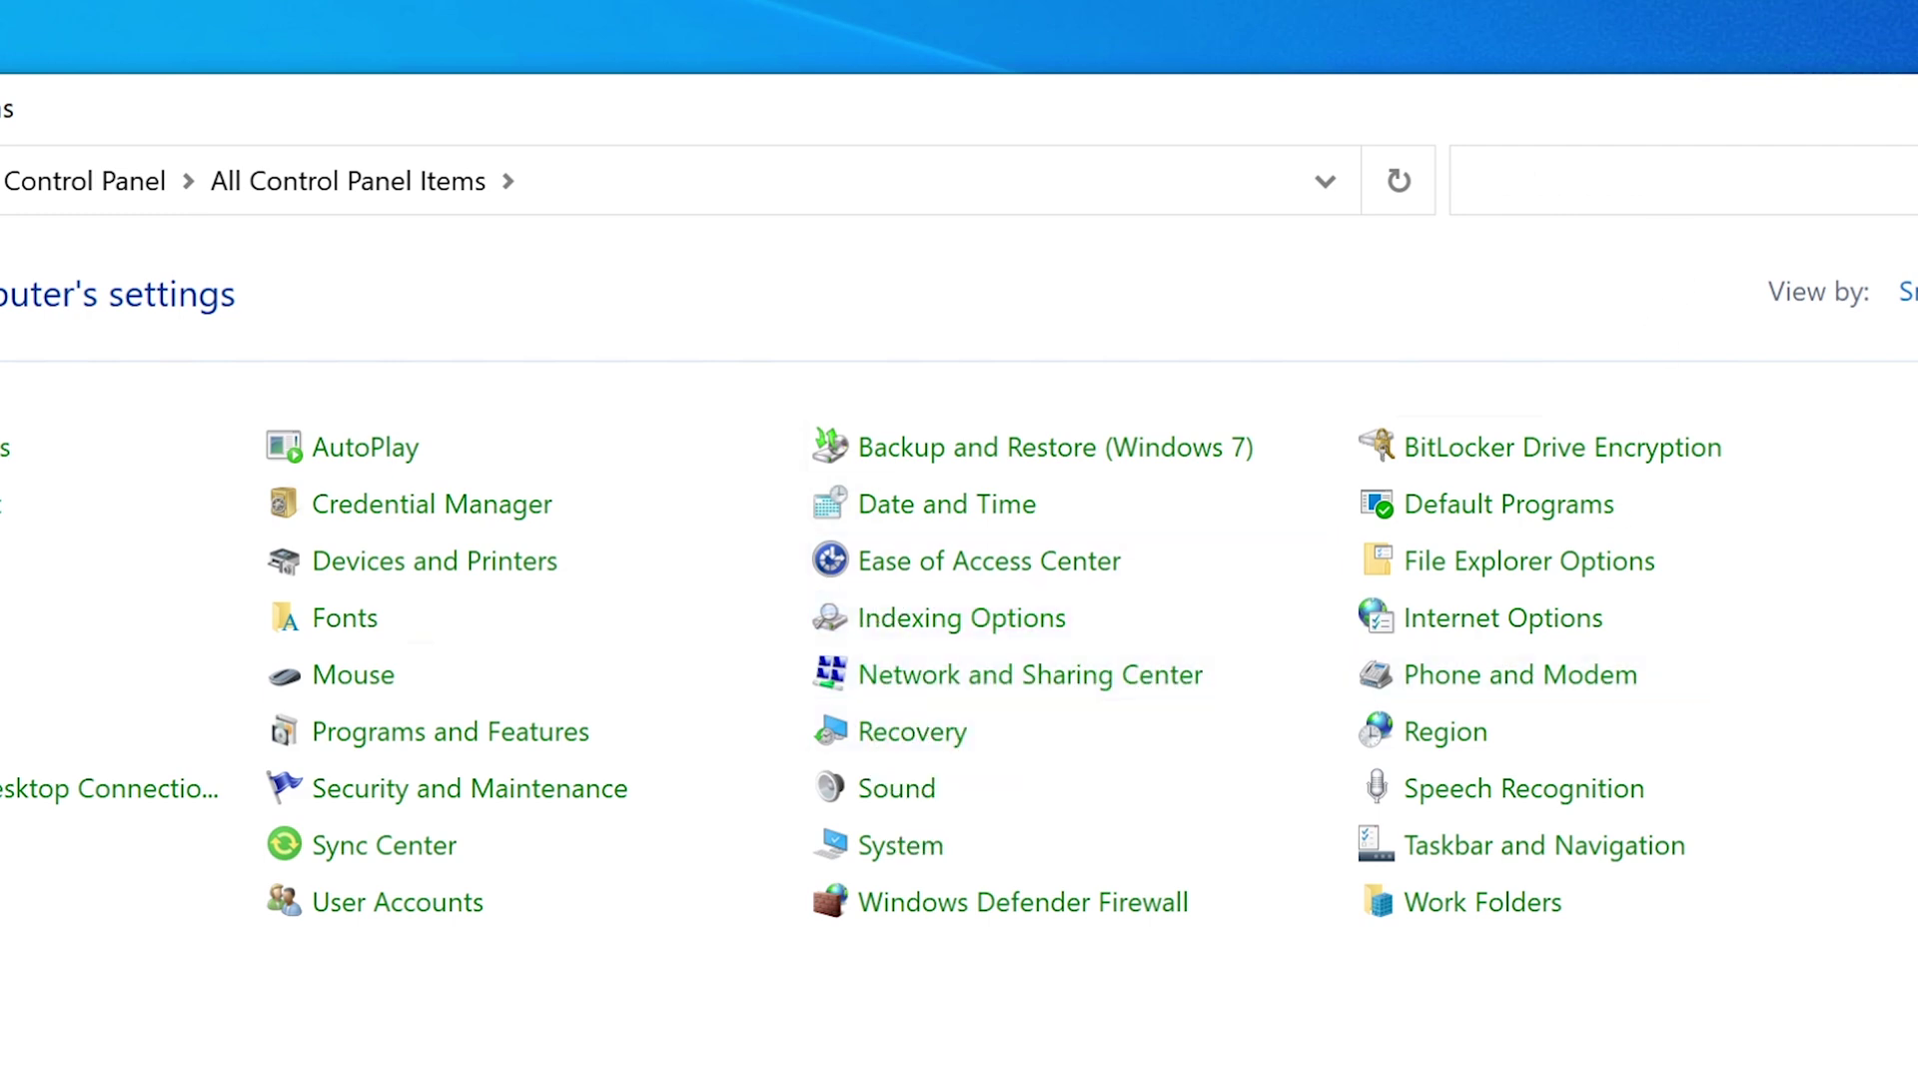
pyautogui.write('mail')
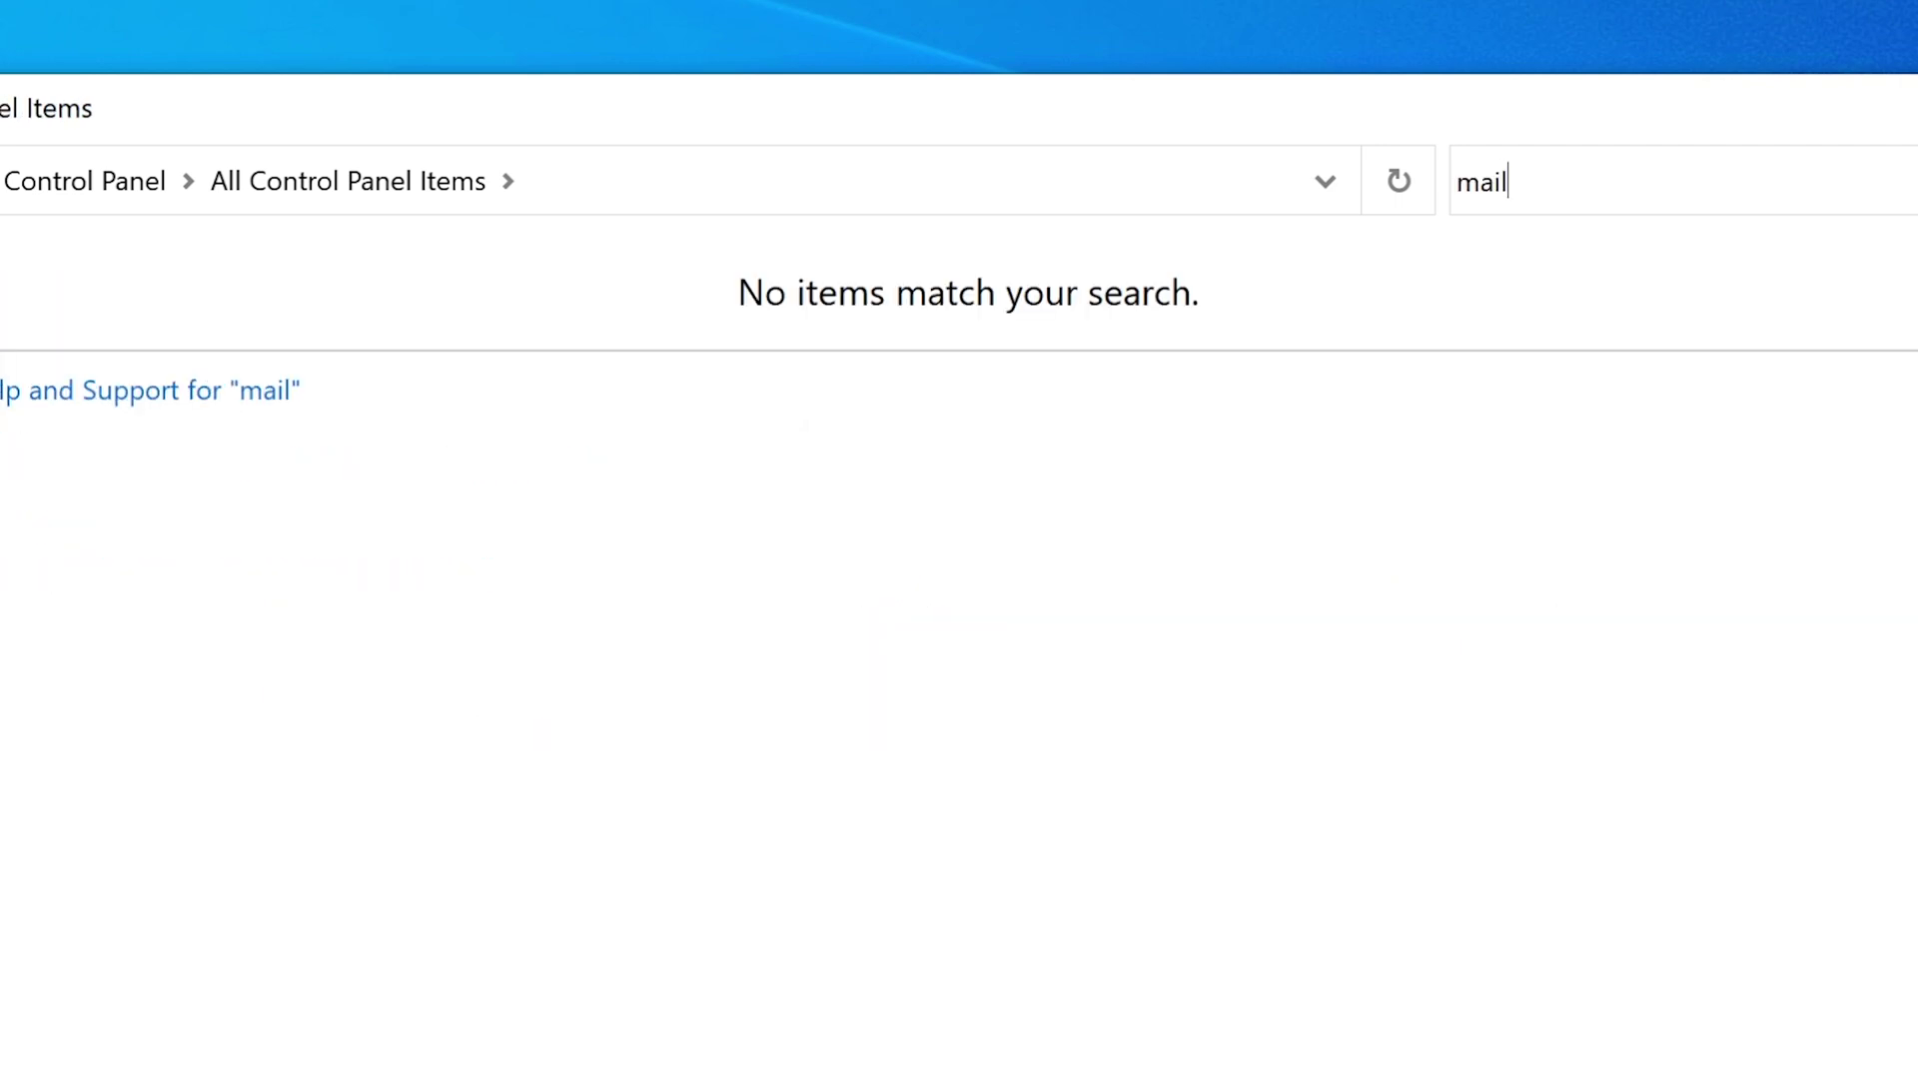
pyautogui.press('BackSpace')
pyautogui.press('BackSpace')
pyautogui.press('BackSpace')
pyautogui.press('BackSpace')
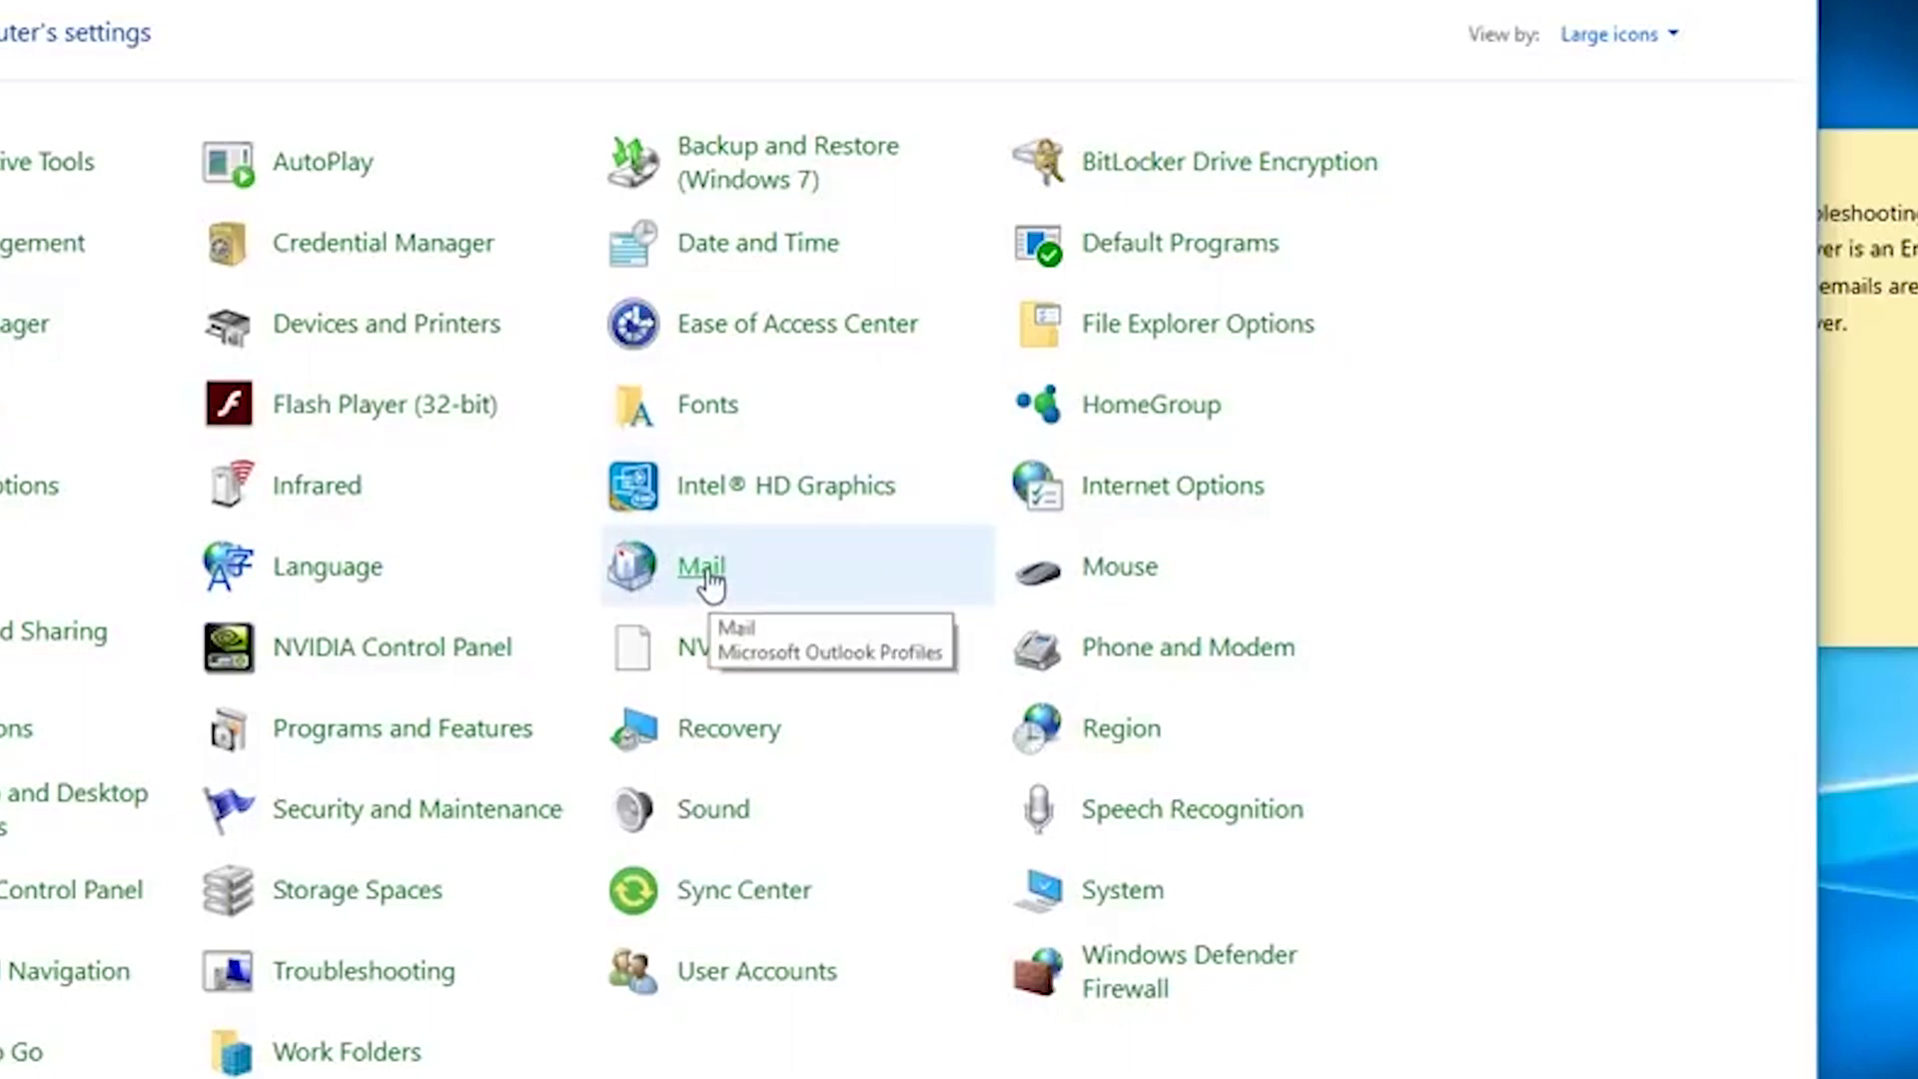
# Open the Mail item to bring up Mail Setup - Outlook and reposition the dialog
pyautogui.click(644, 577)
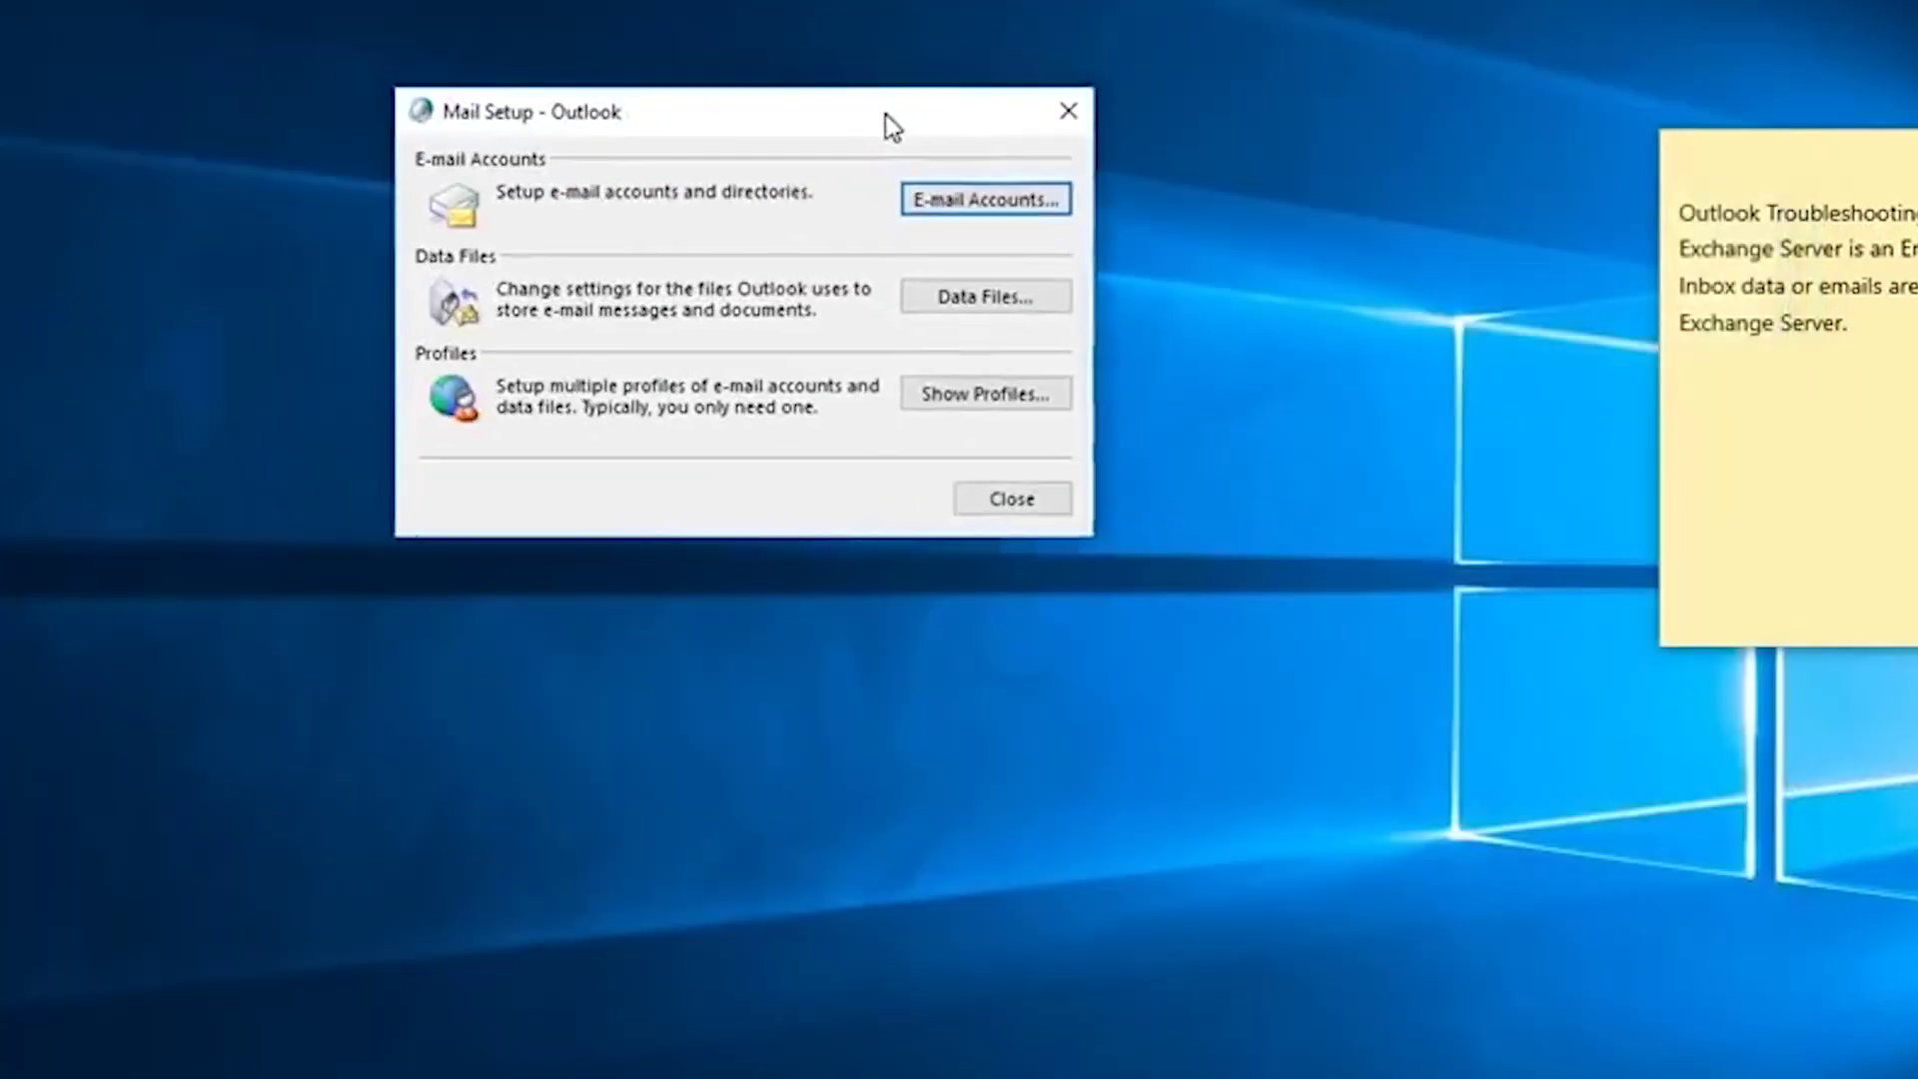
pyautogui.moveTo(897, 128); pyautogui.dragTo(961, 157)
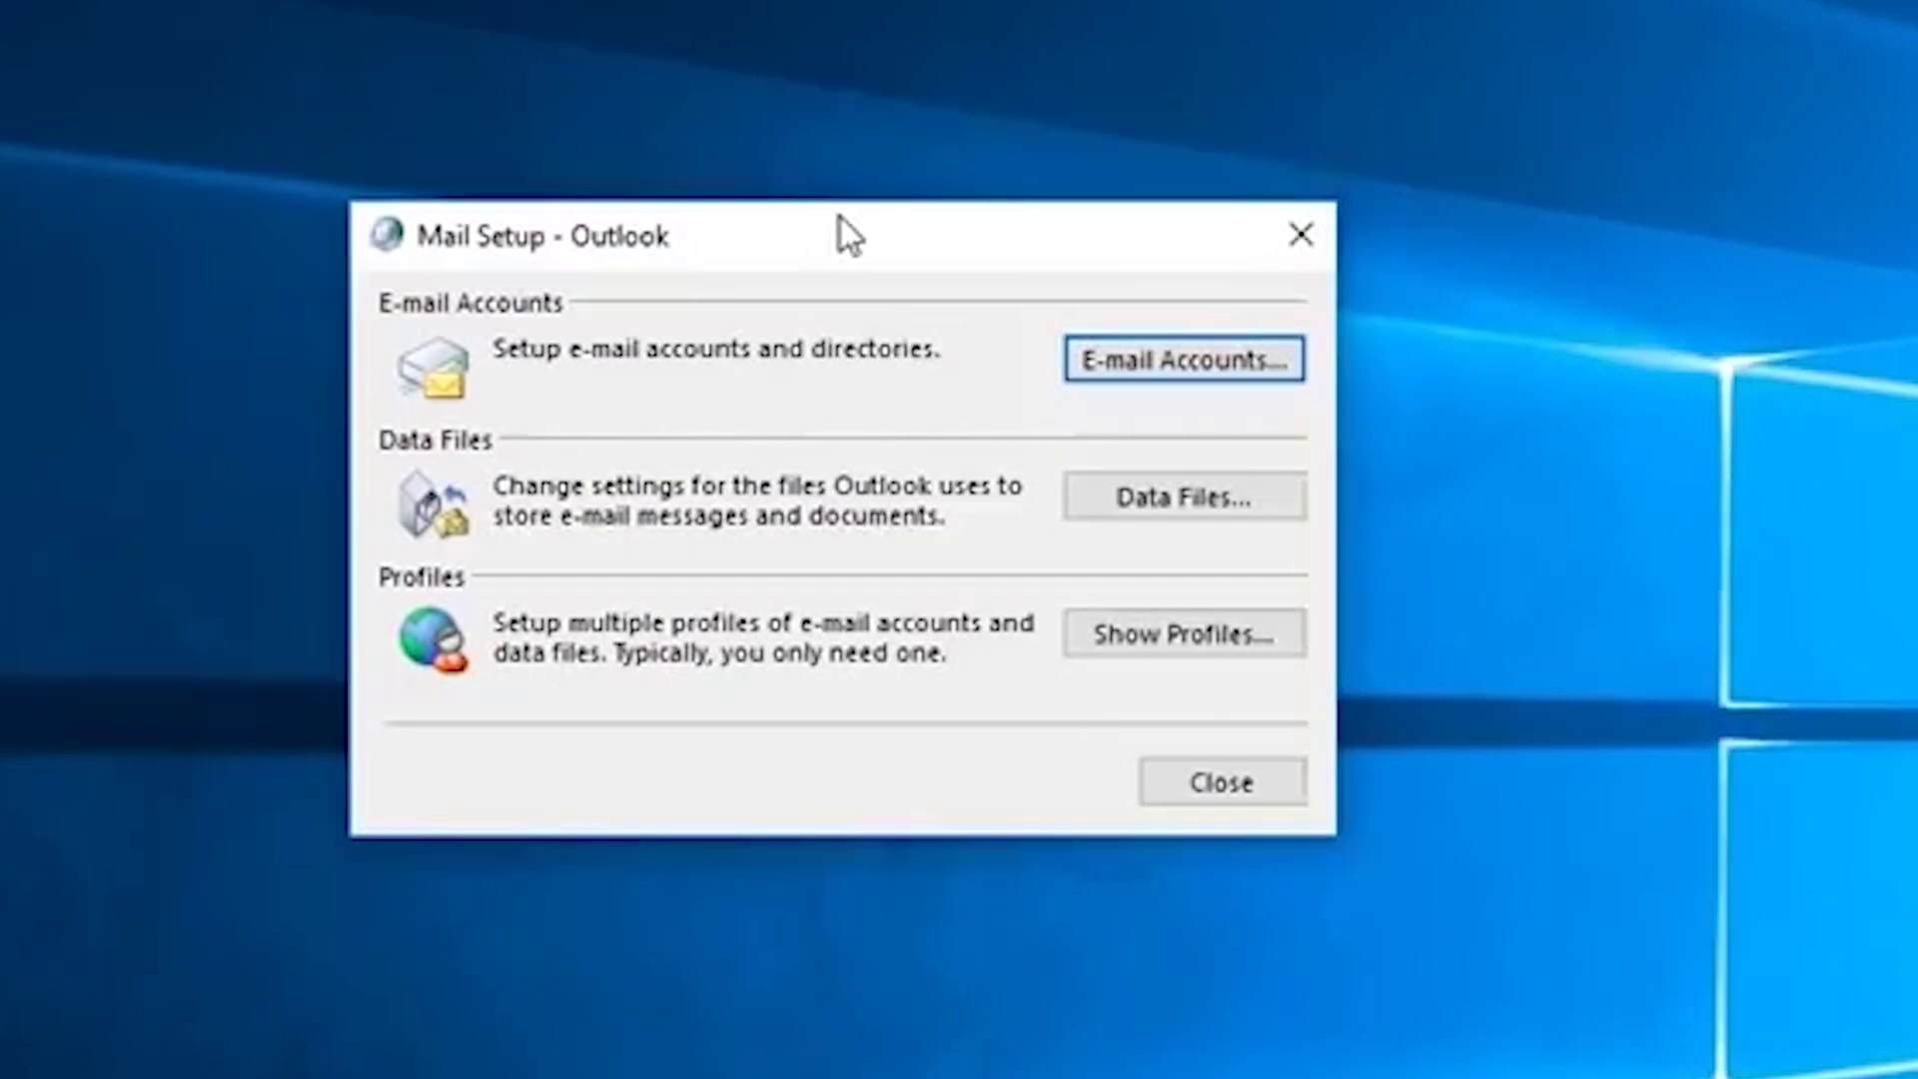
pyautogui.moveTo(841, 218); pyautogui.dragTo(880, 165)
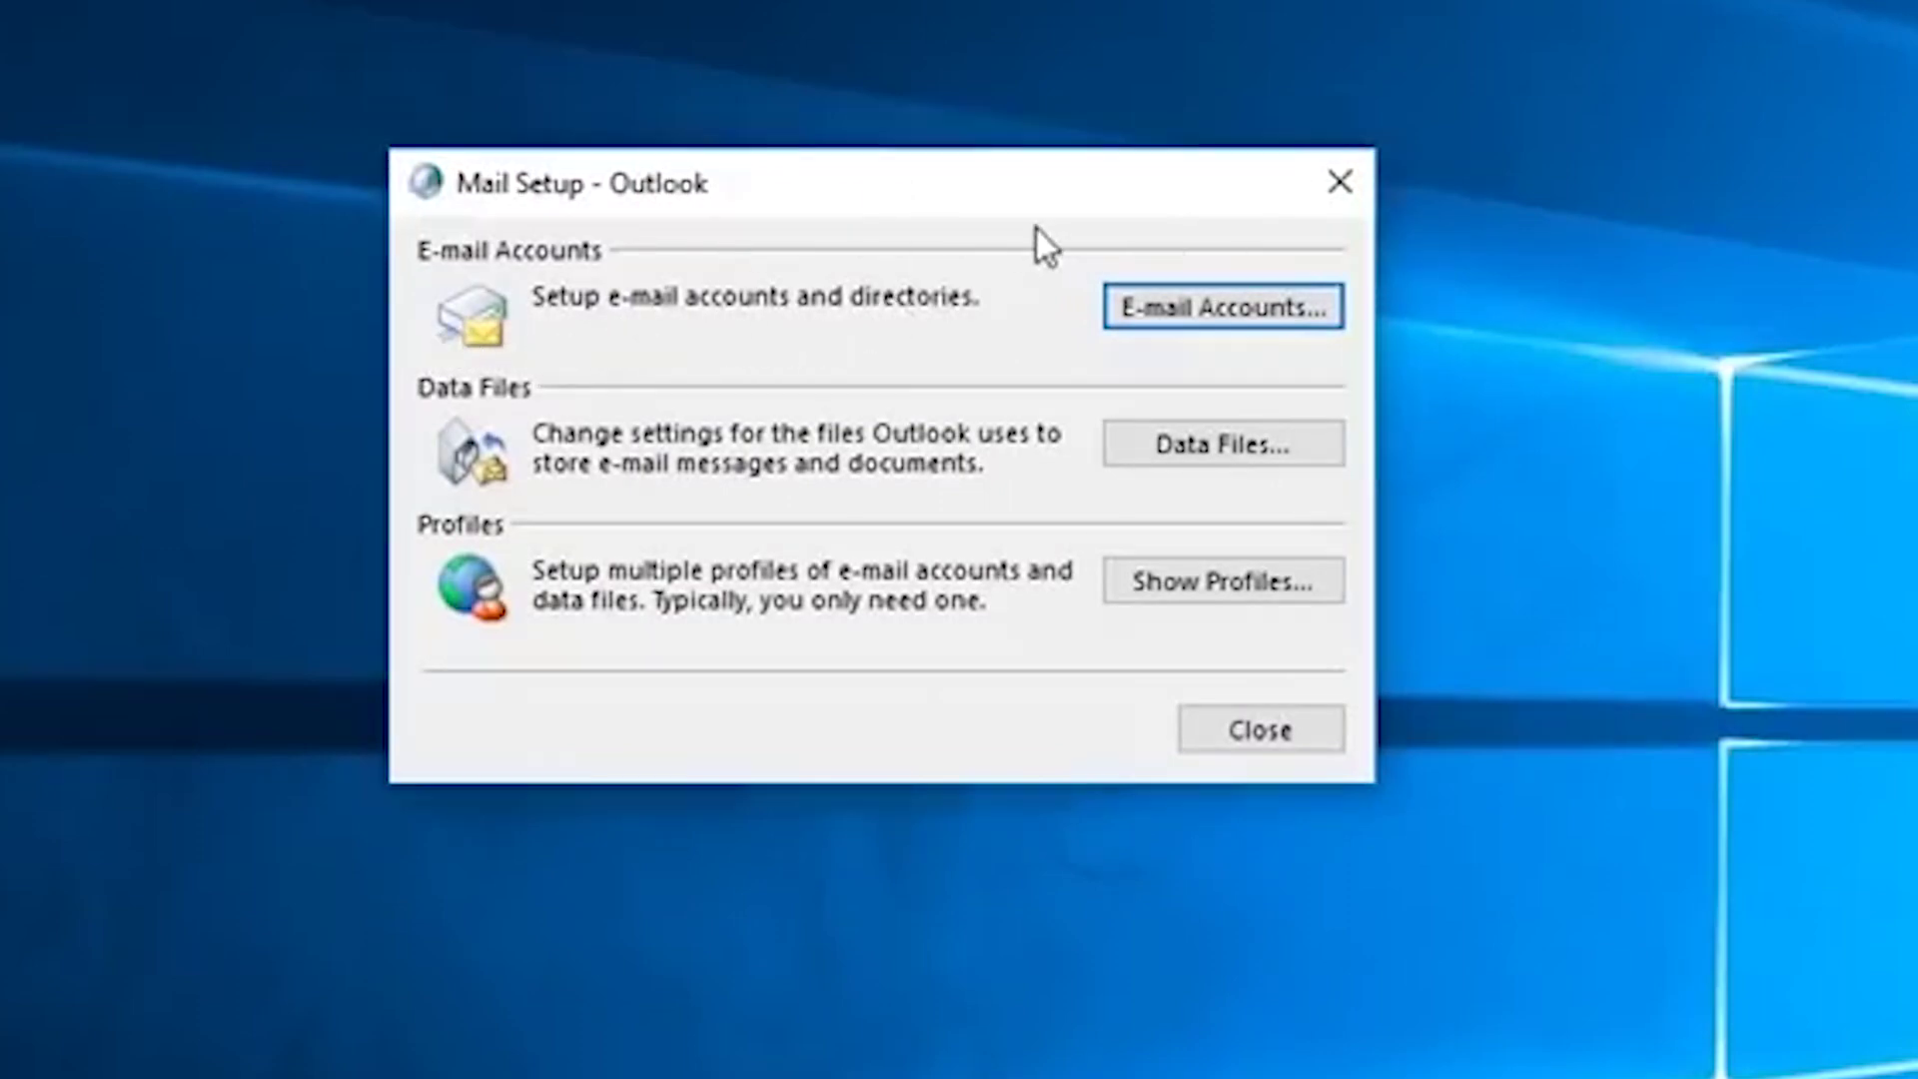
pyautogui.moveTo(908, 190); pyautogui.dragTo(871, 92)
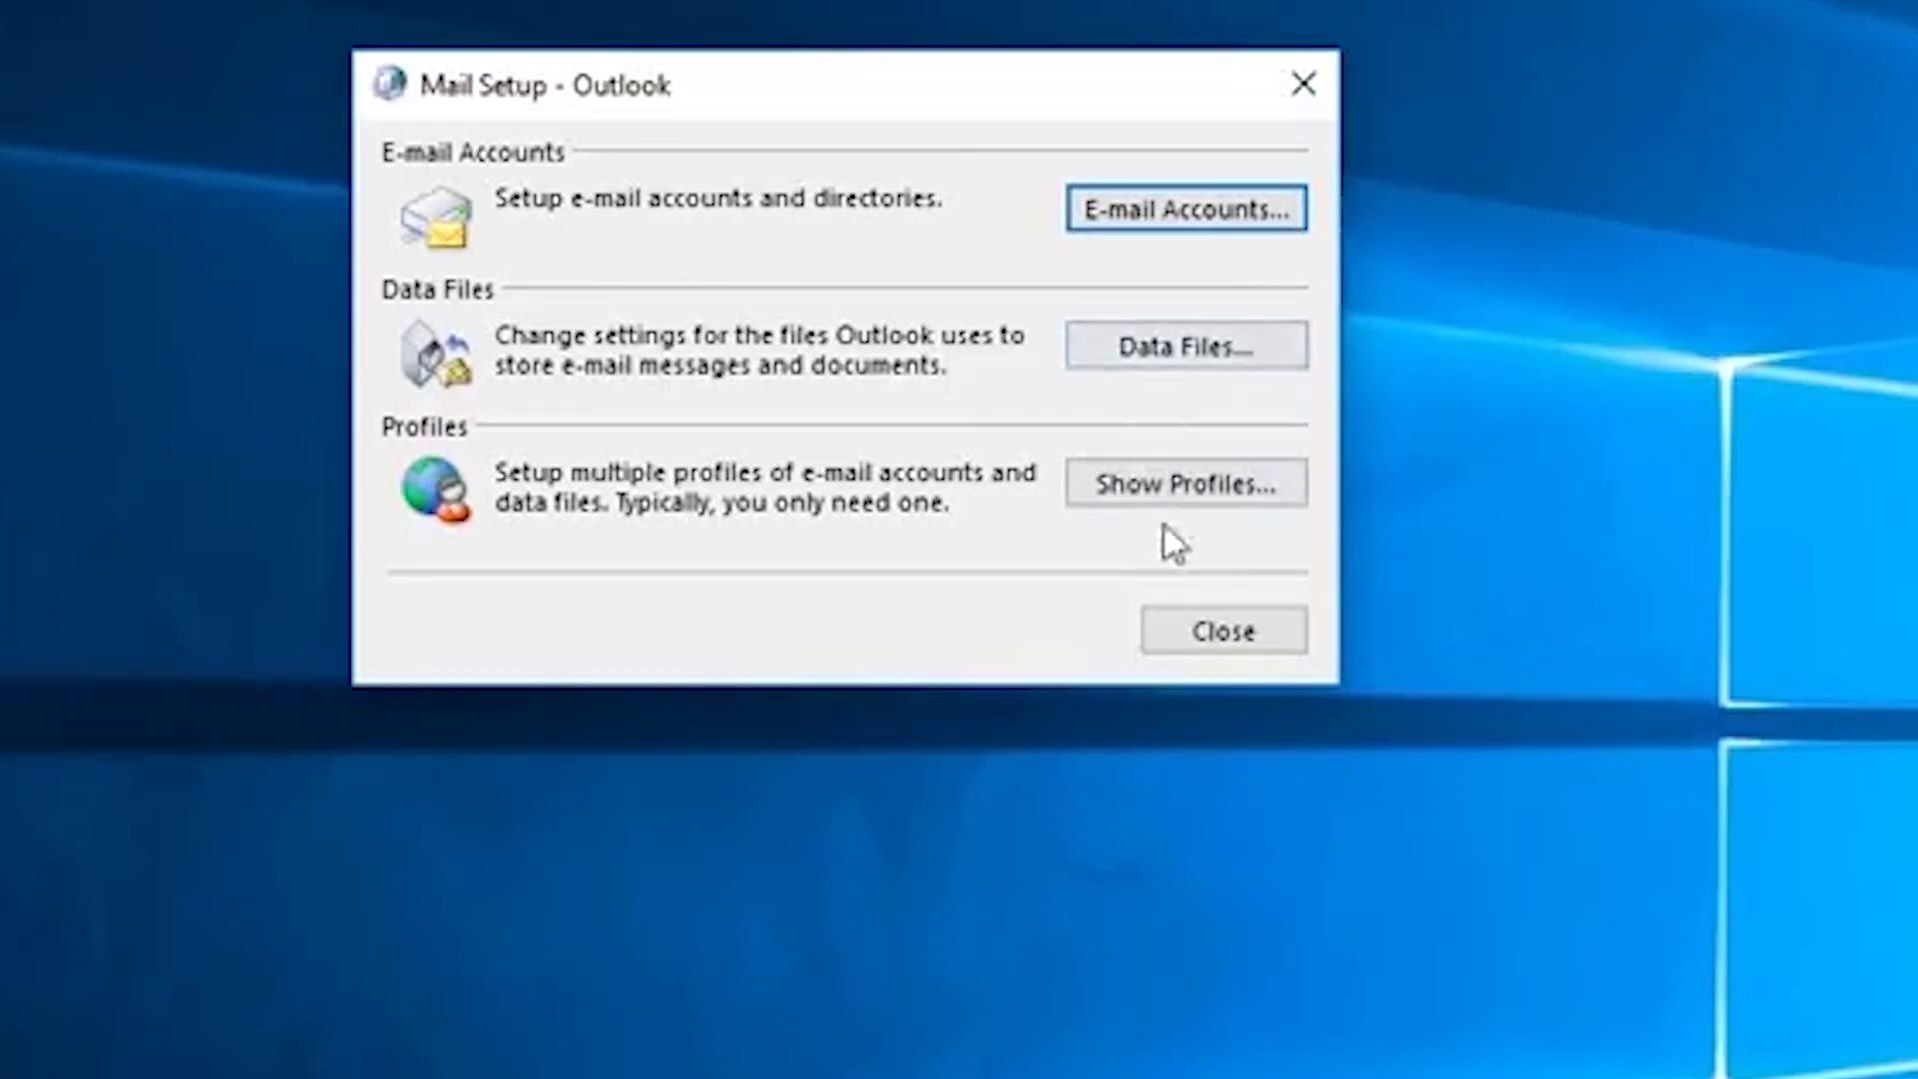
# Open E-mail Accounts and select the existing mail account in the account settings window
pyautogui.click(1197, 216)
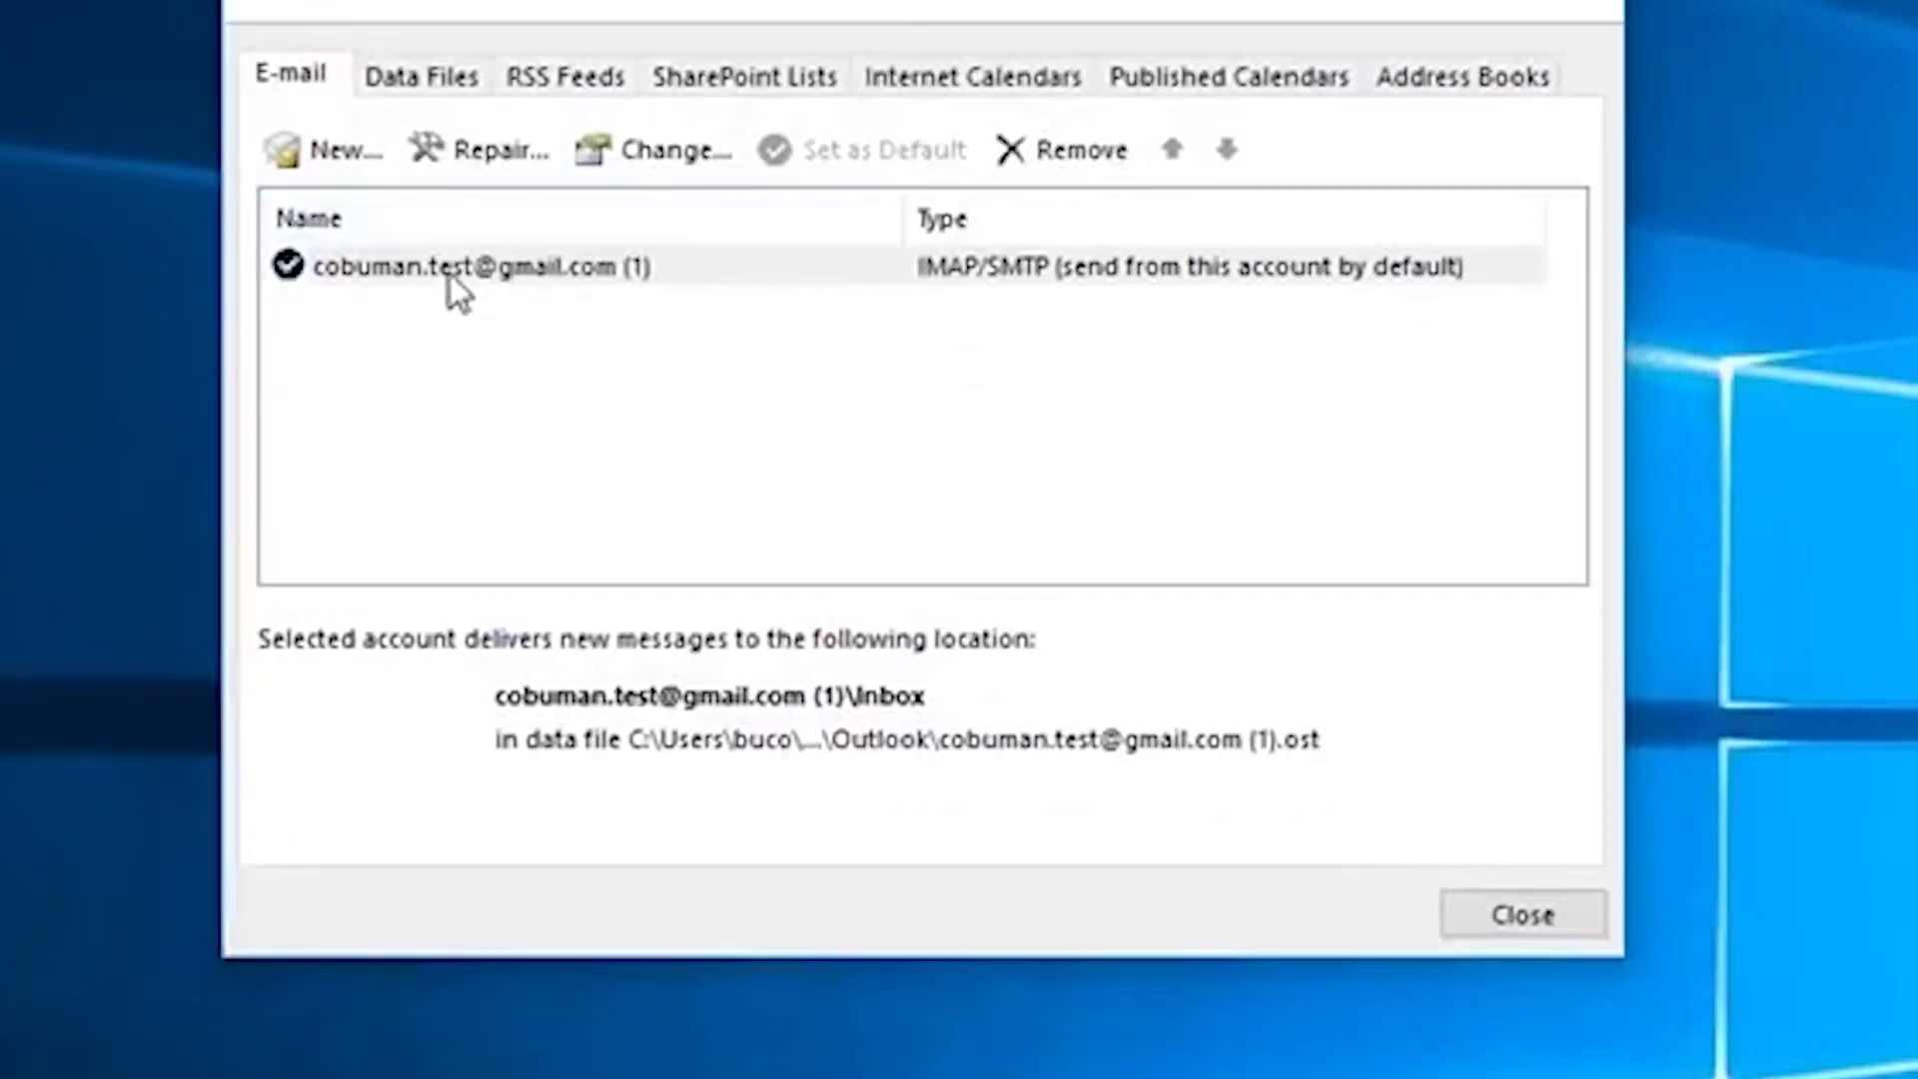
pyautogui.click(448, 276)
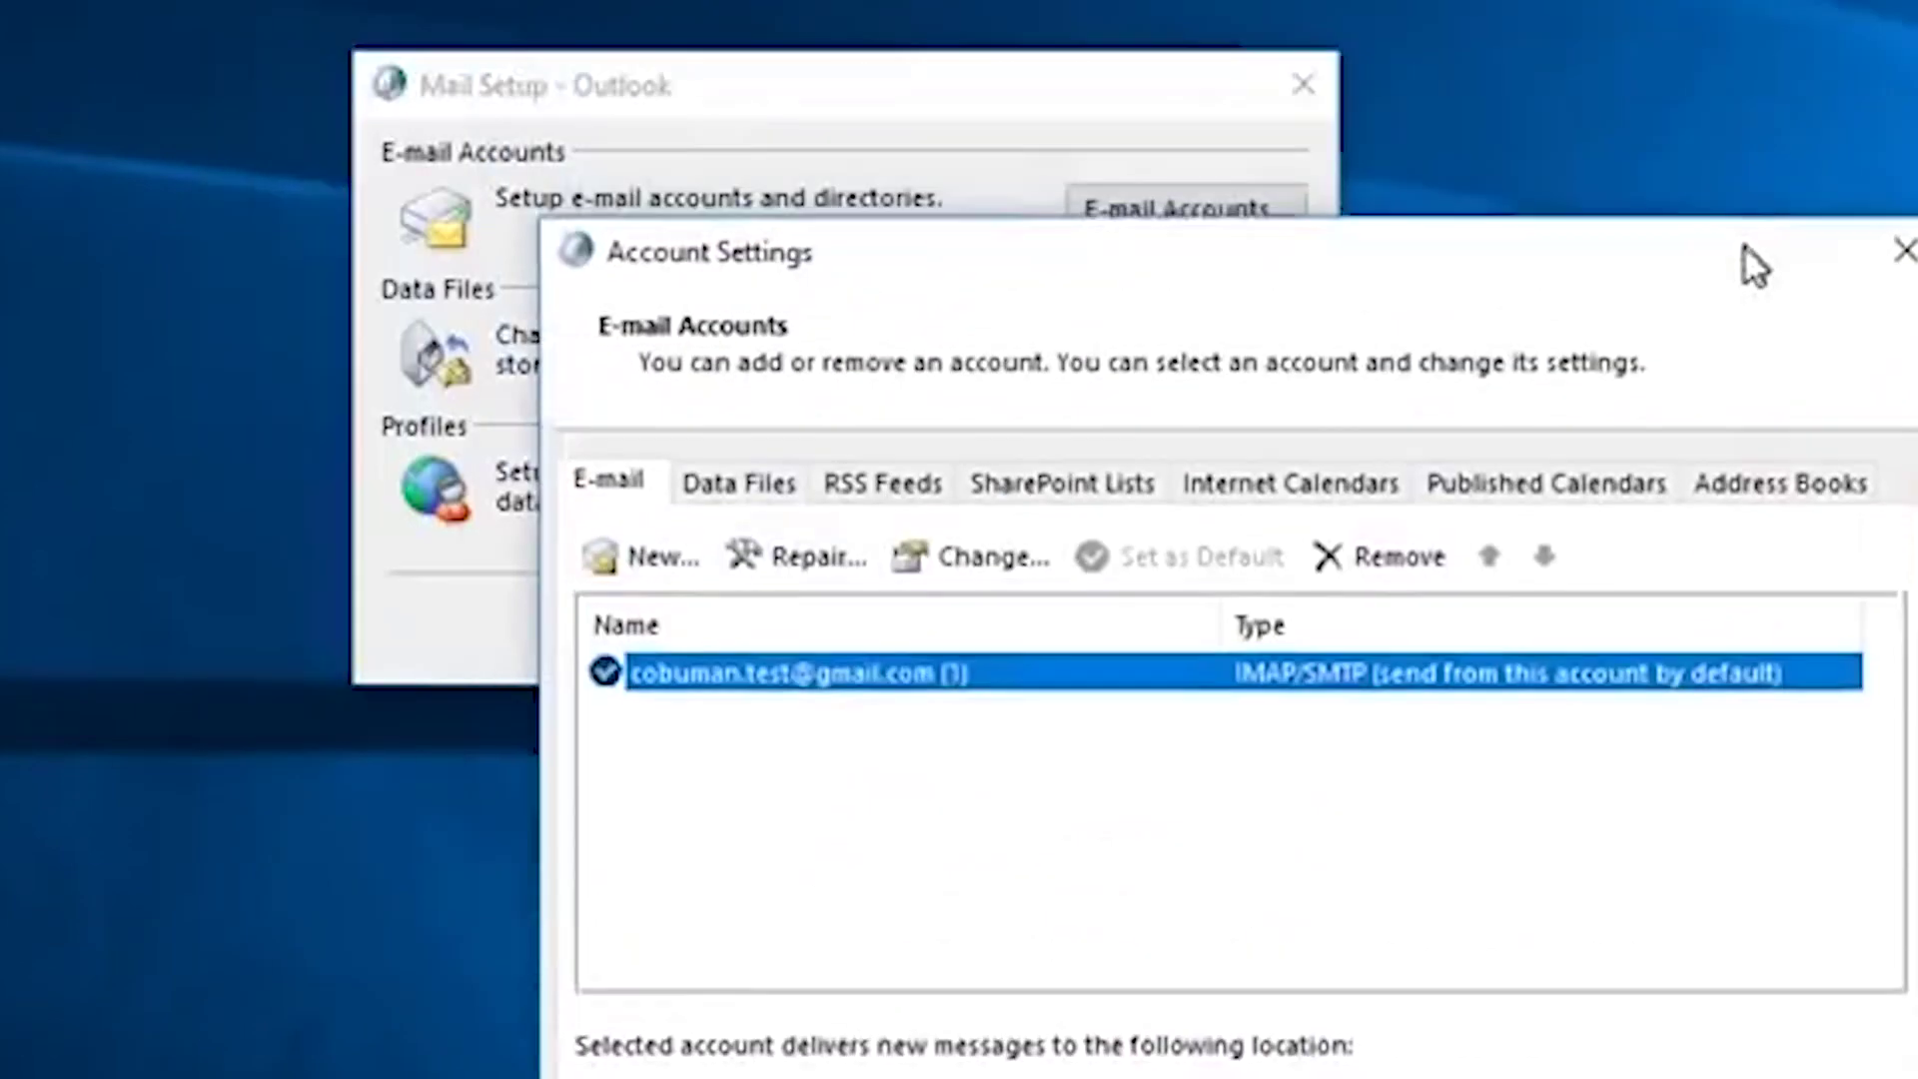
pyautogui.moveTo(1756, 264); pyautogui.dragTo(1512, 300)
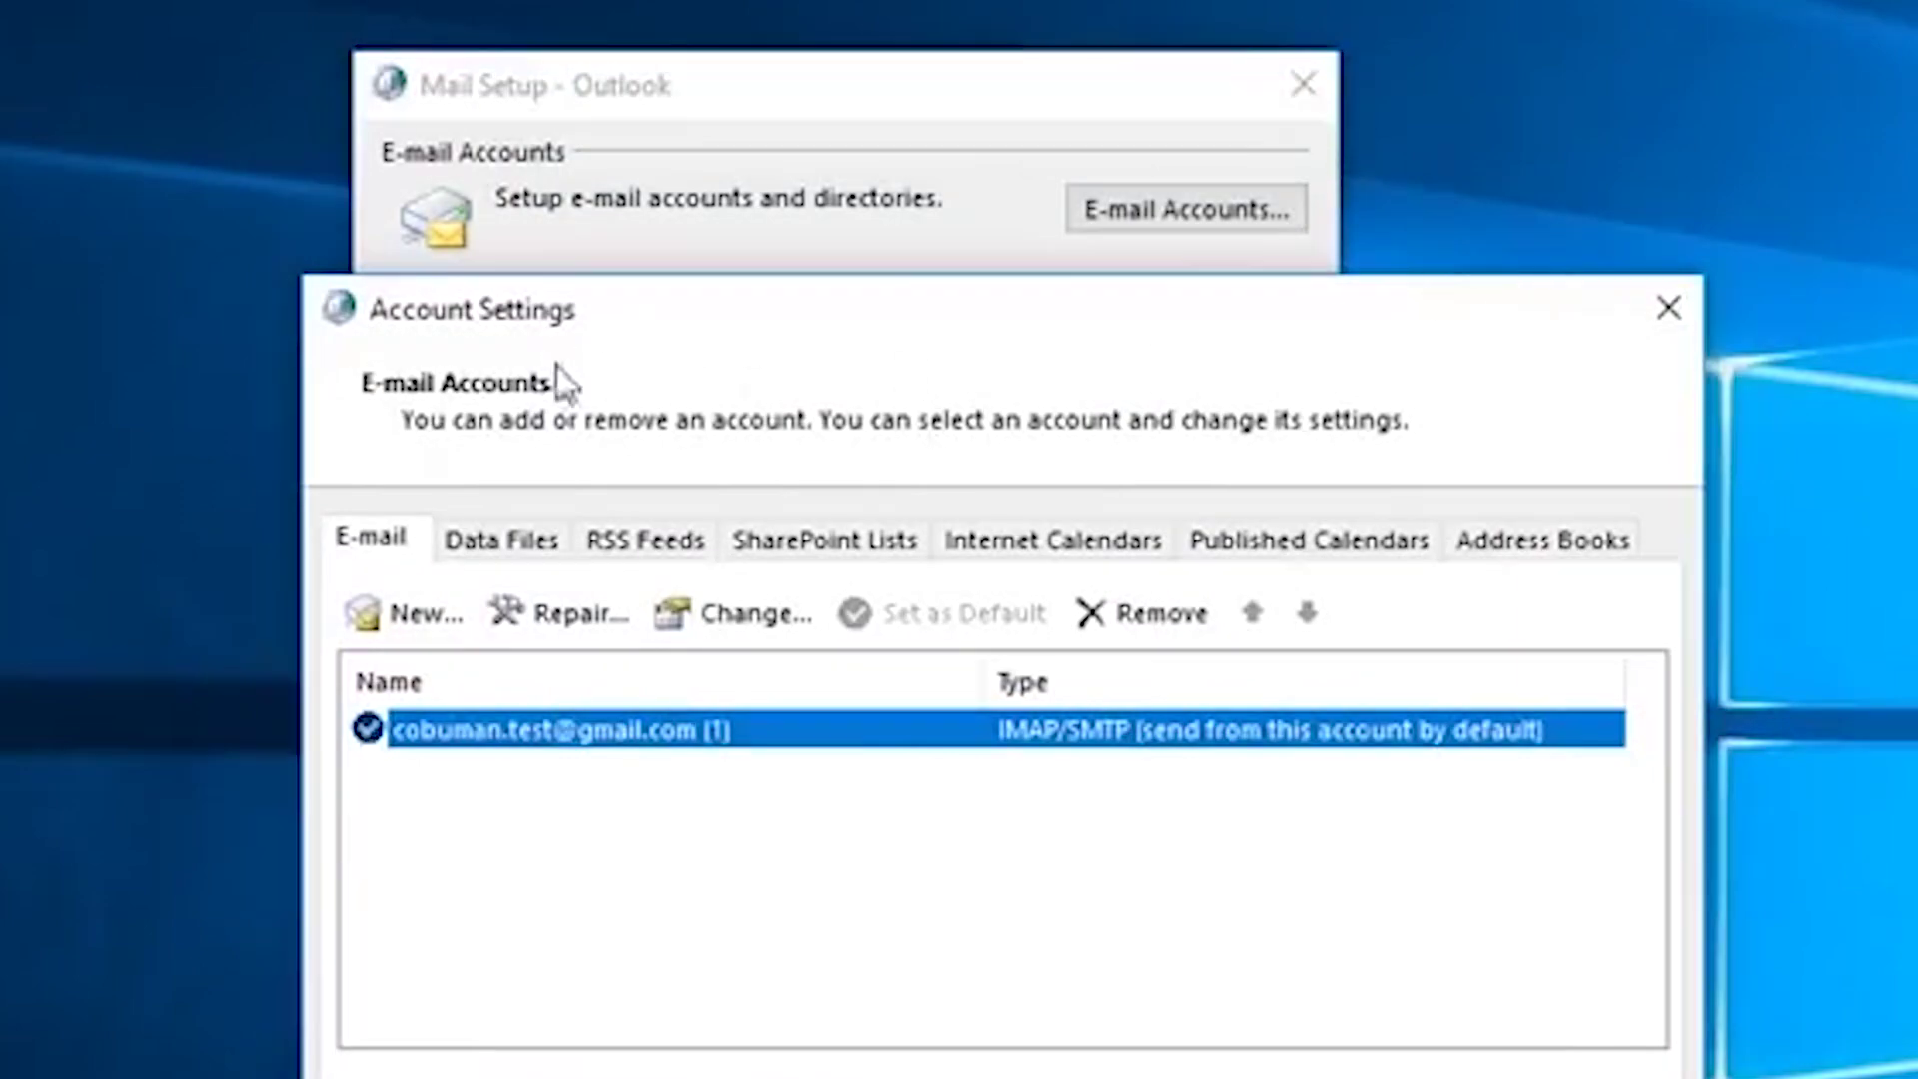
pyautogui.moveTo(933, 322); pyautogui.dragTo(845, 2)
# Start a new e-mail account and position the blank Add Account form fully on screen
pyautogui.click(306, 284)
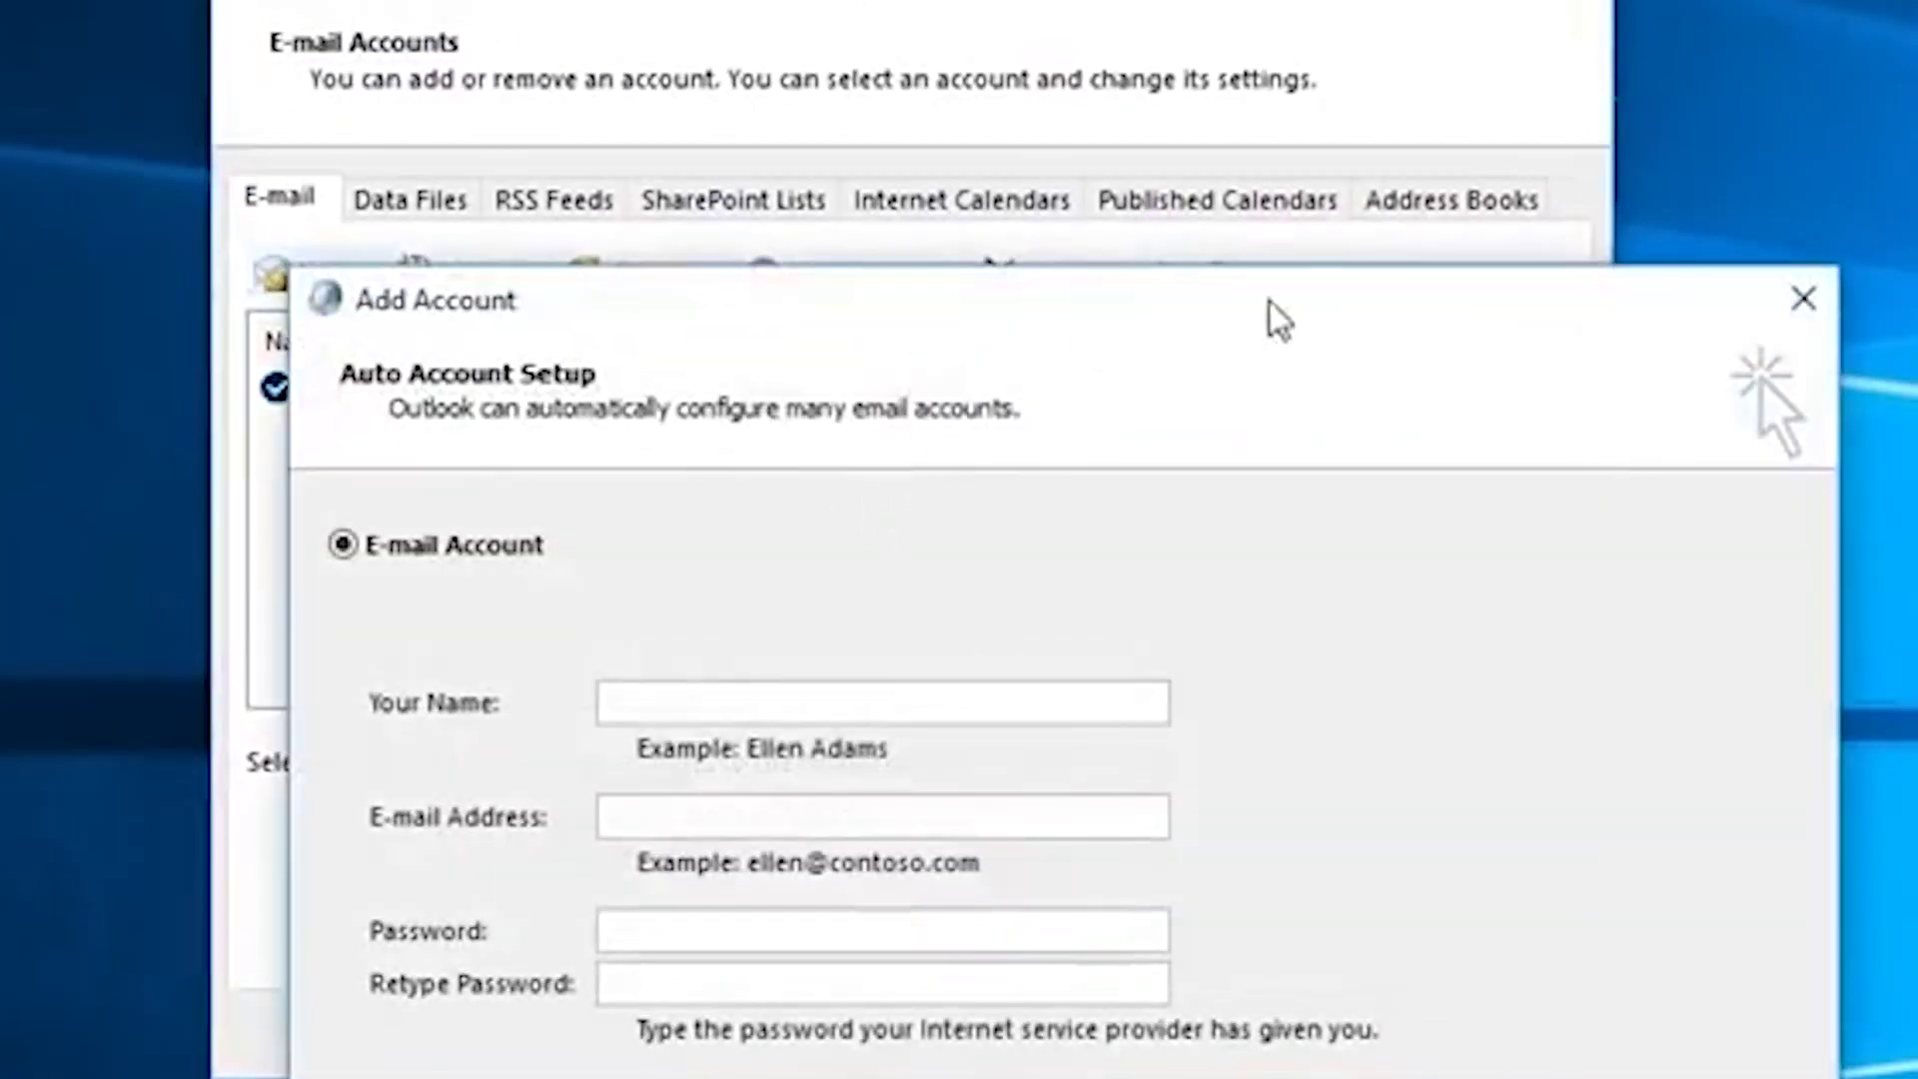
pyautogui.moveTo(1255, 321); pyautogui.dragTo(1092, 47)
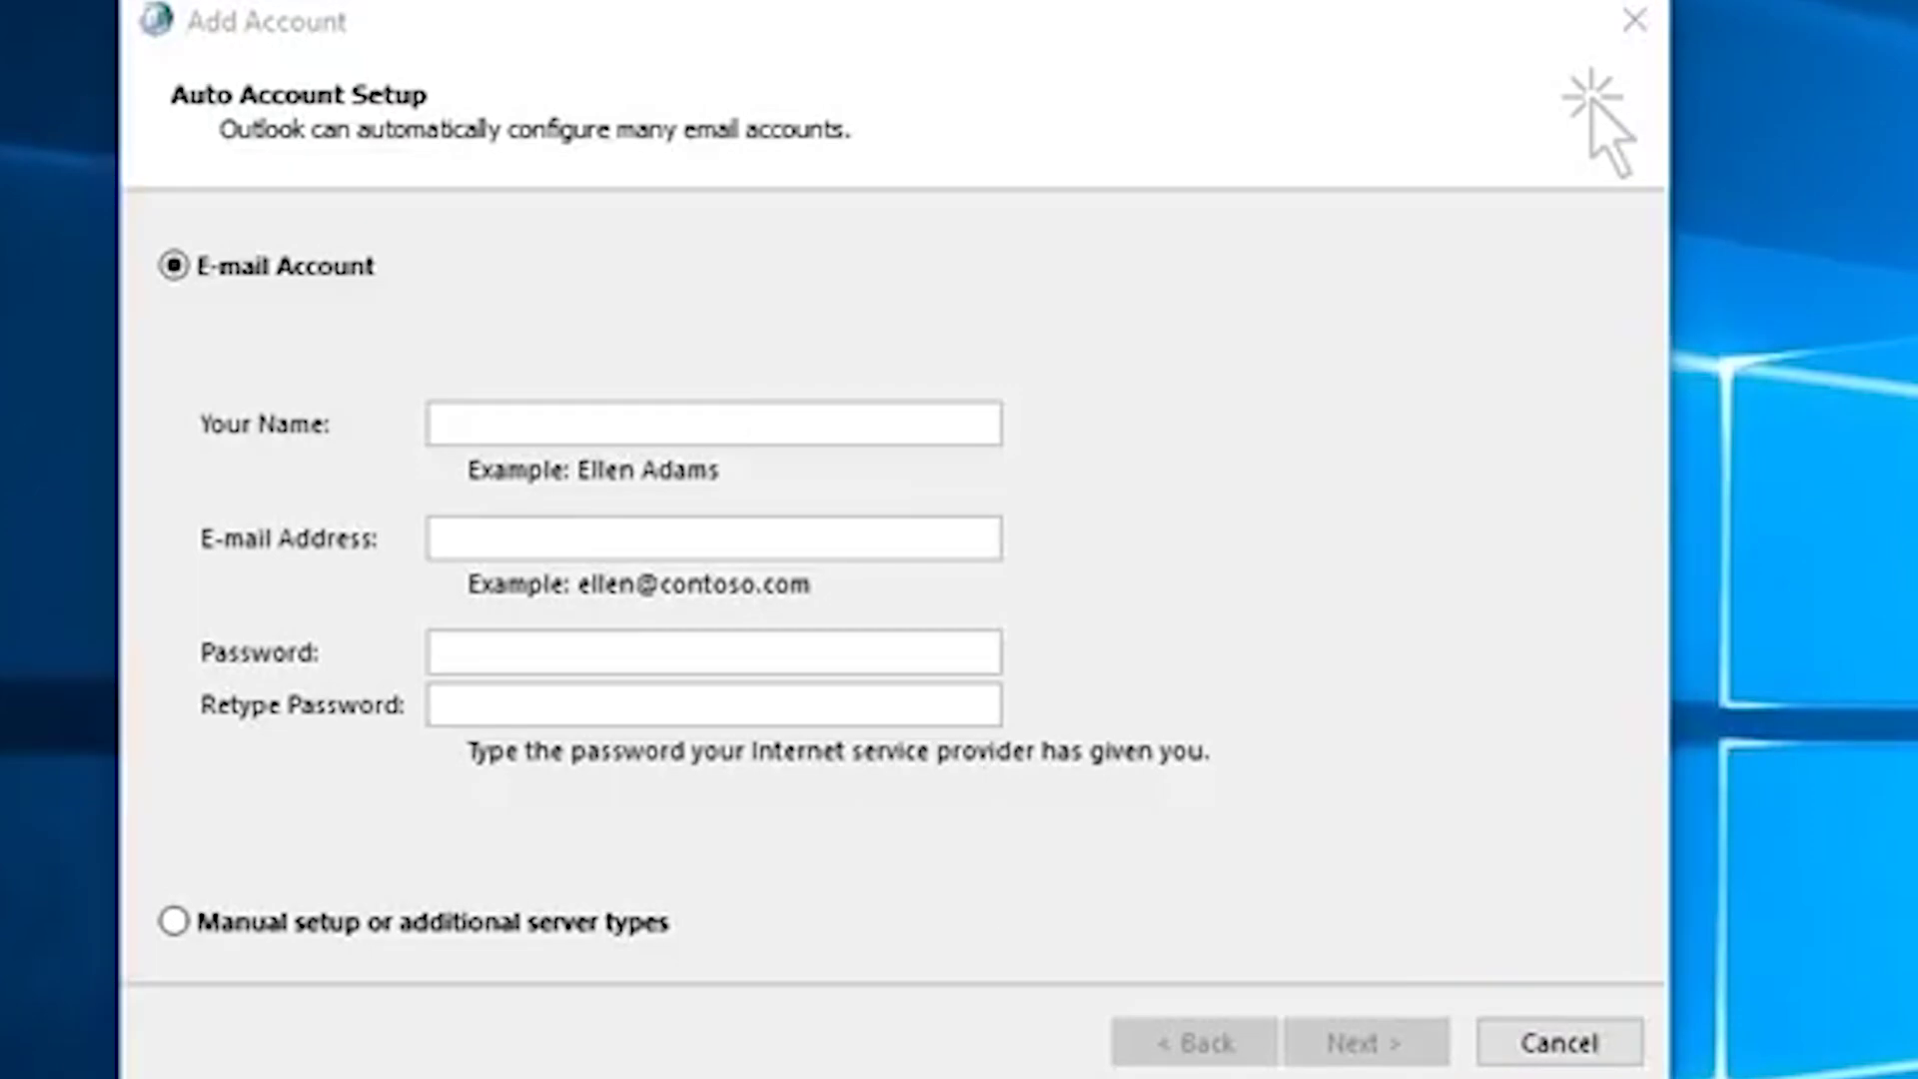
pyautogui.click(1023, 237)
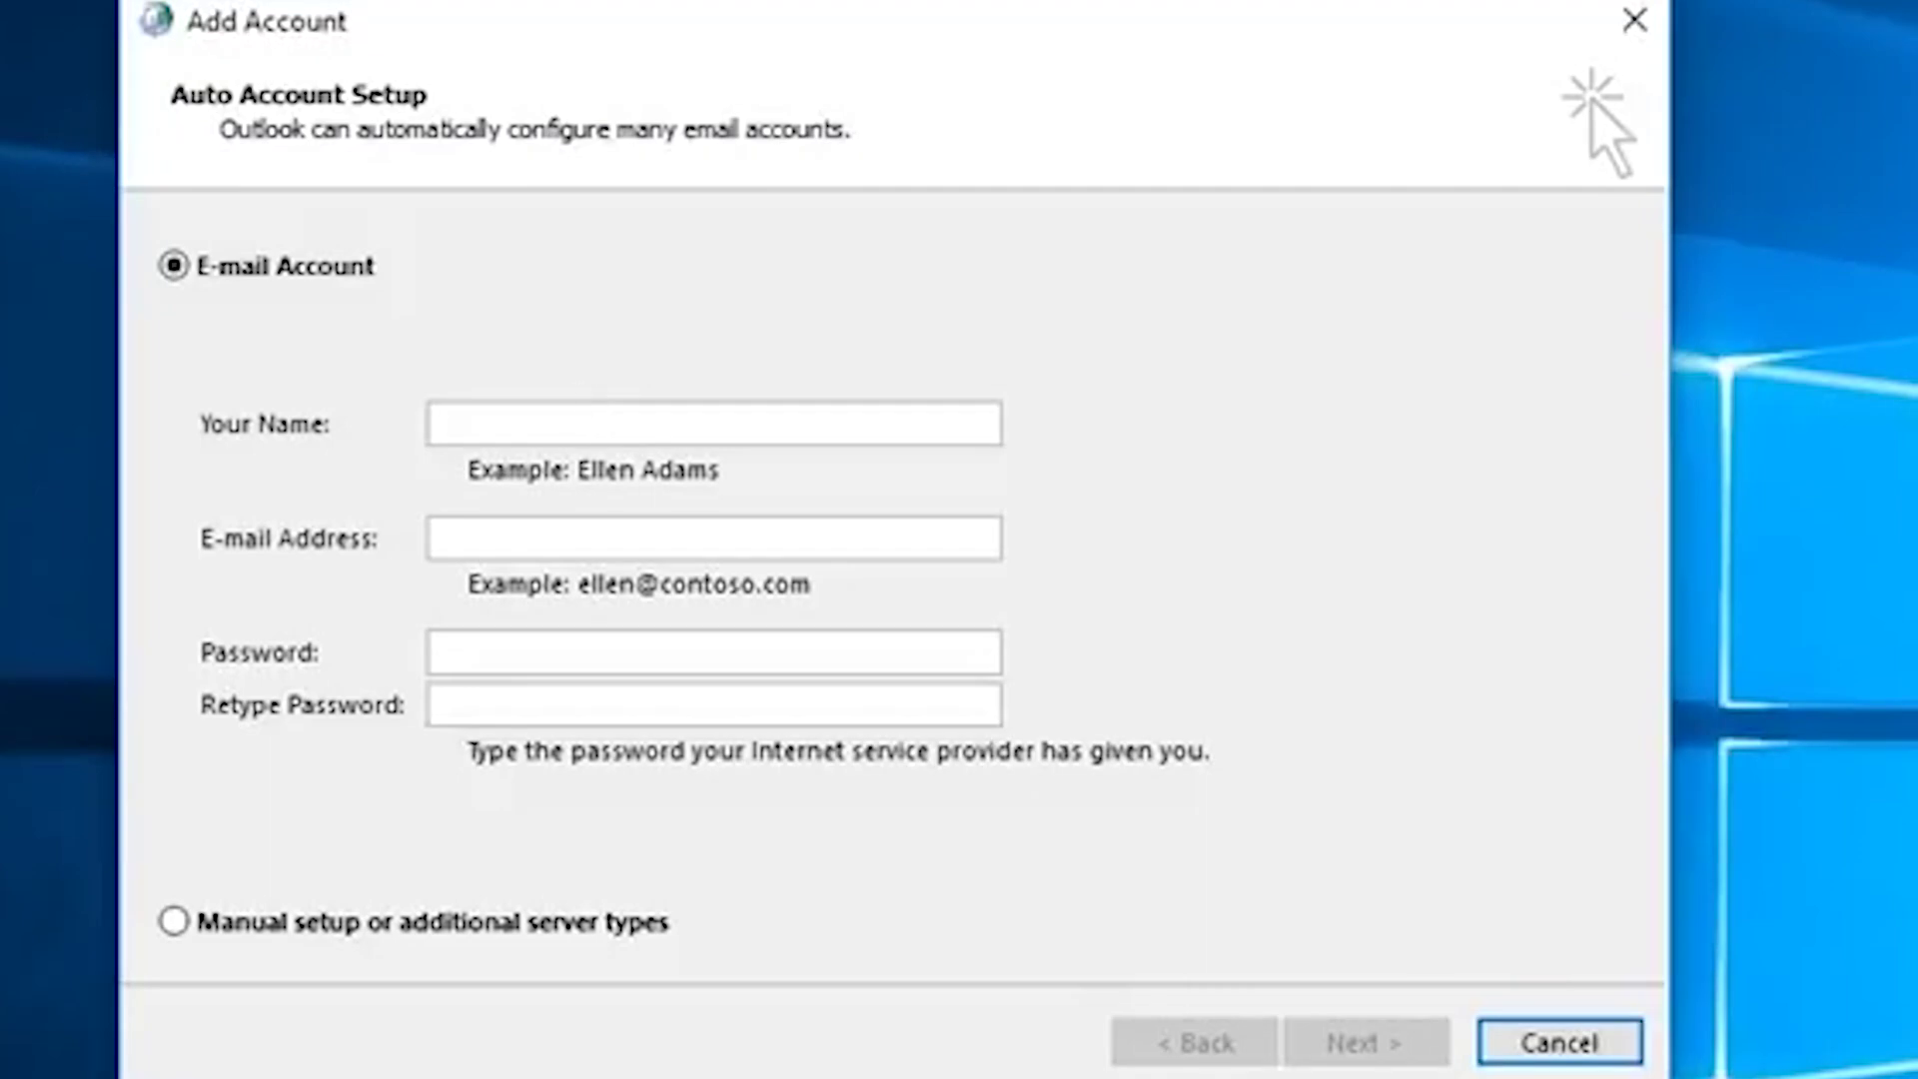
pyautogui.press('super')
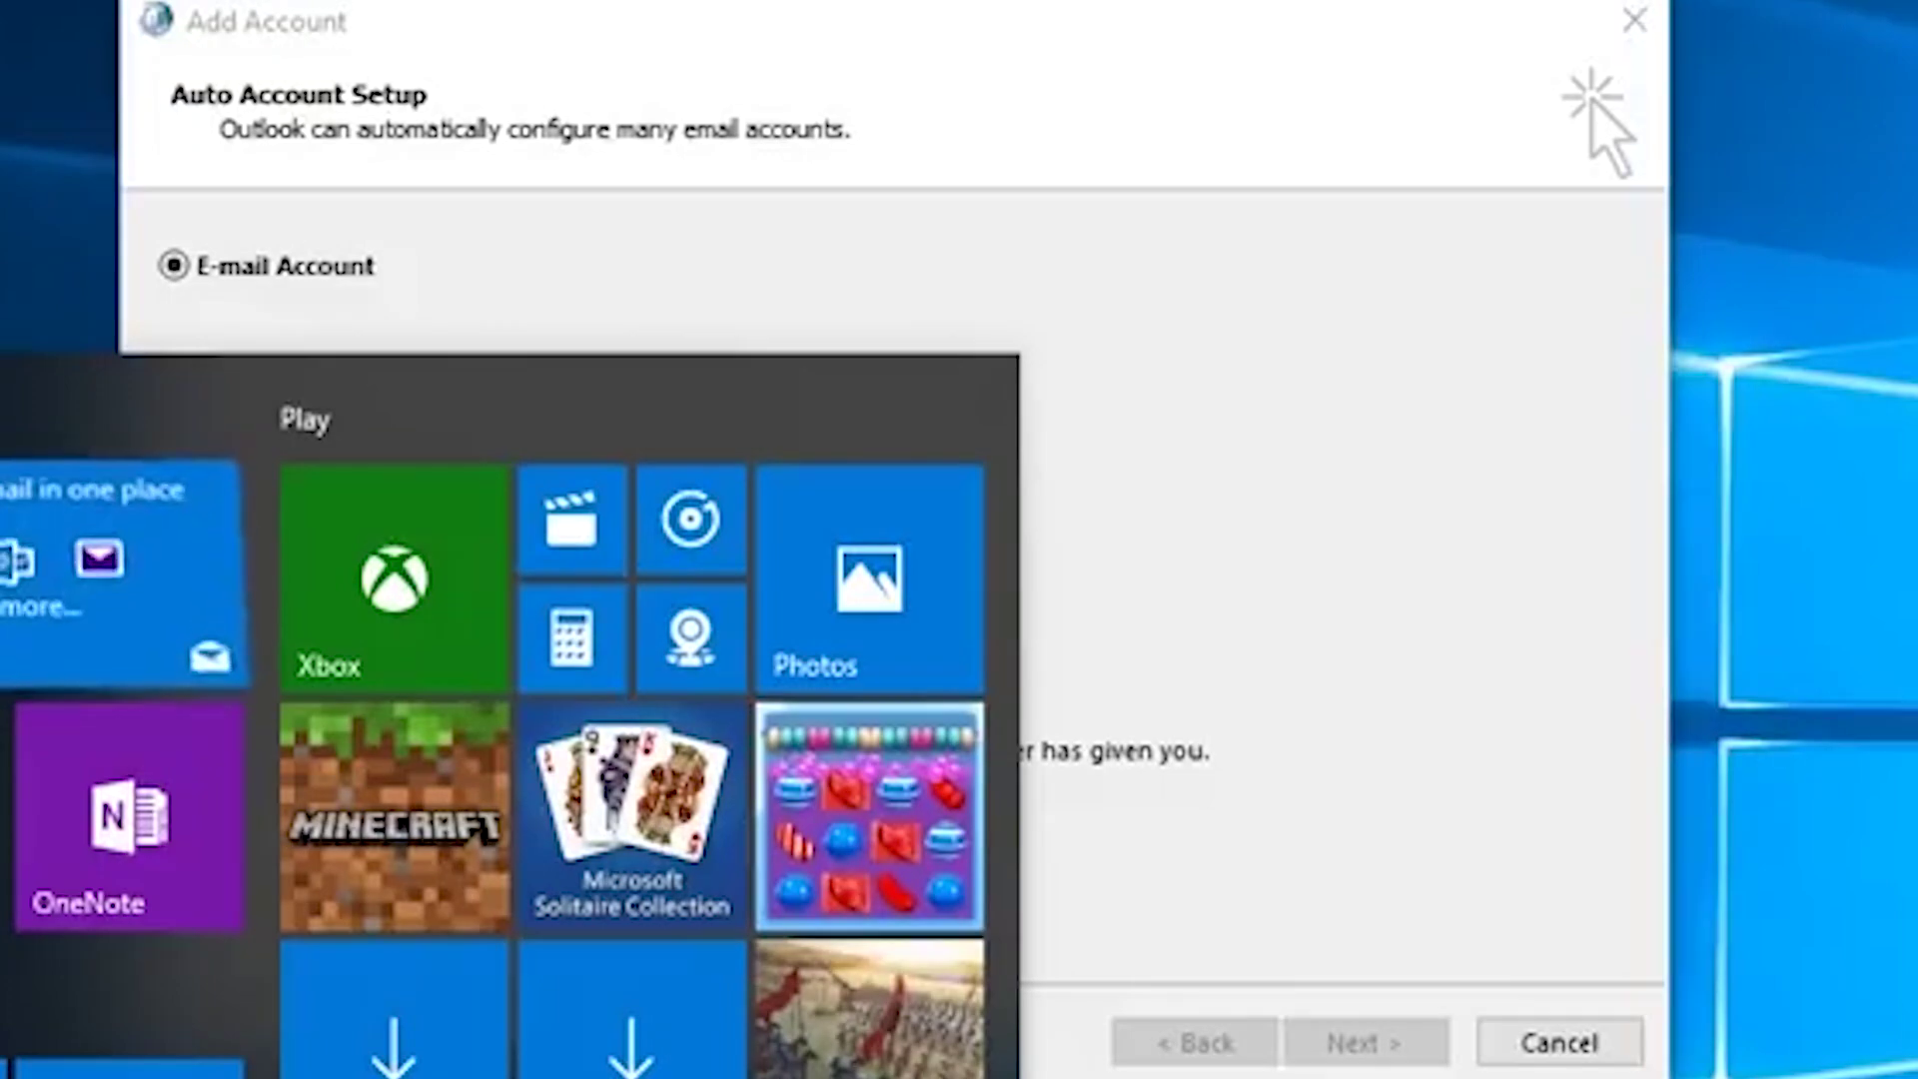
pyautogui.press('Escape')
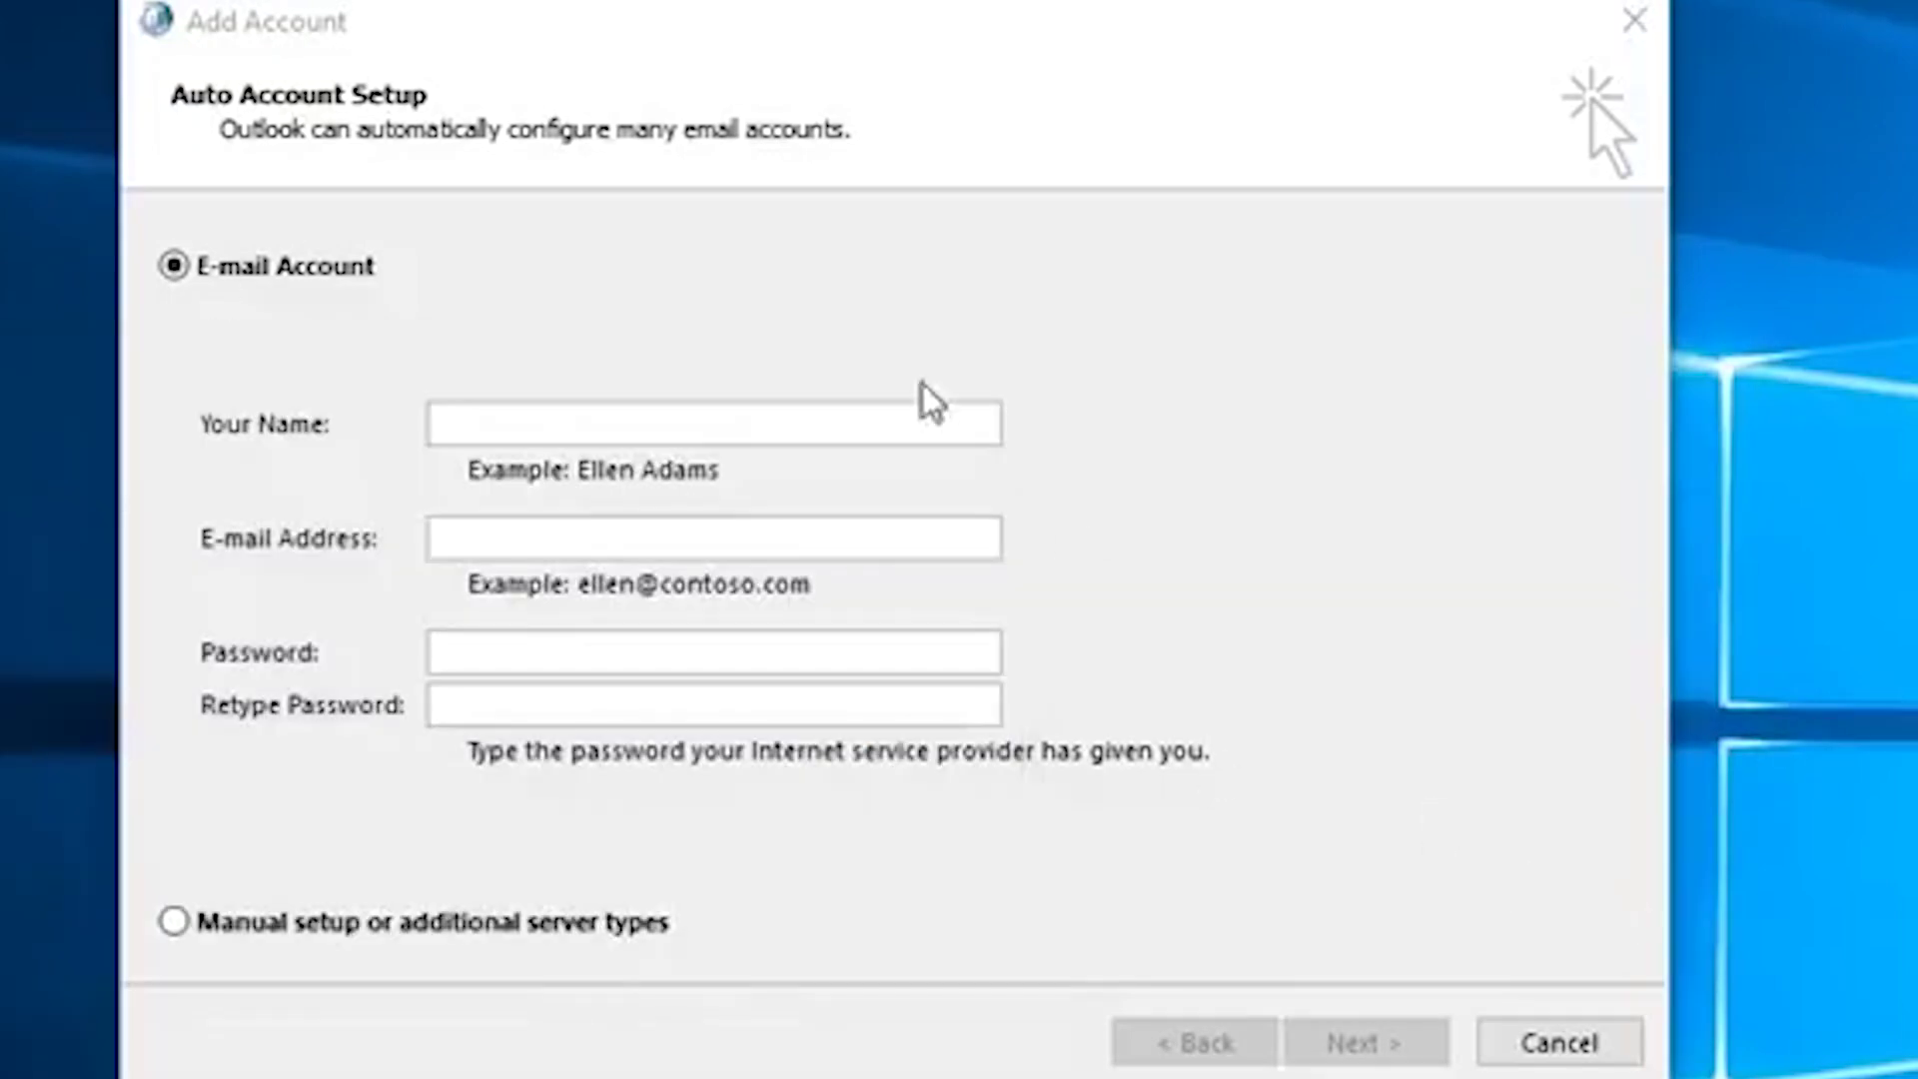
pyautogui.moveTo(1076, 25); pyautogui.dragTo(1164, 3)
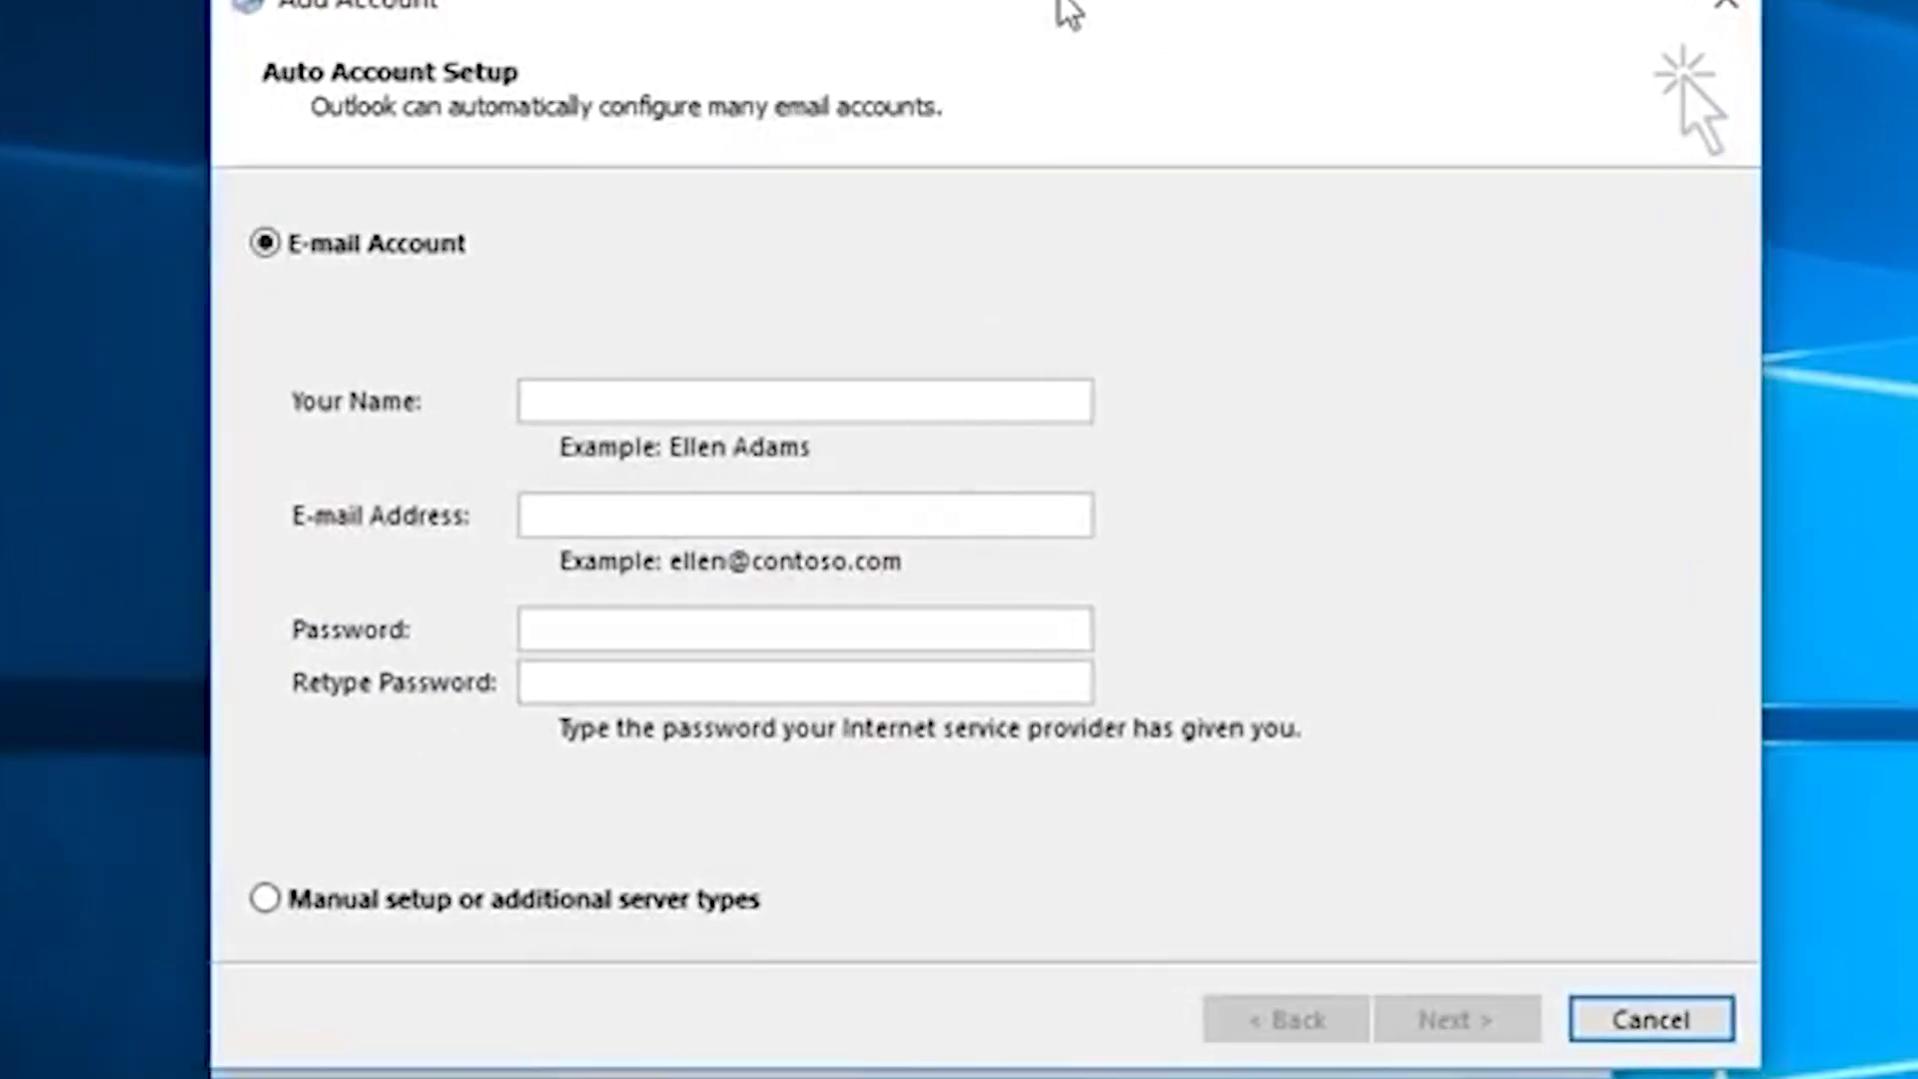
pyautogui.moveTo(1066, 10); pyautogui.dragTo(1077, 112)
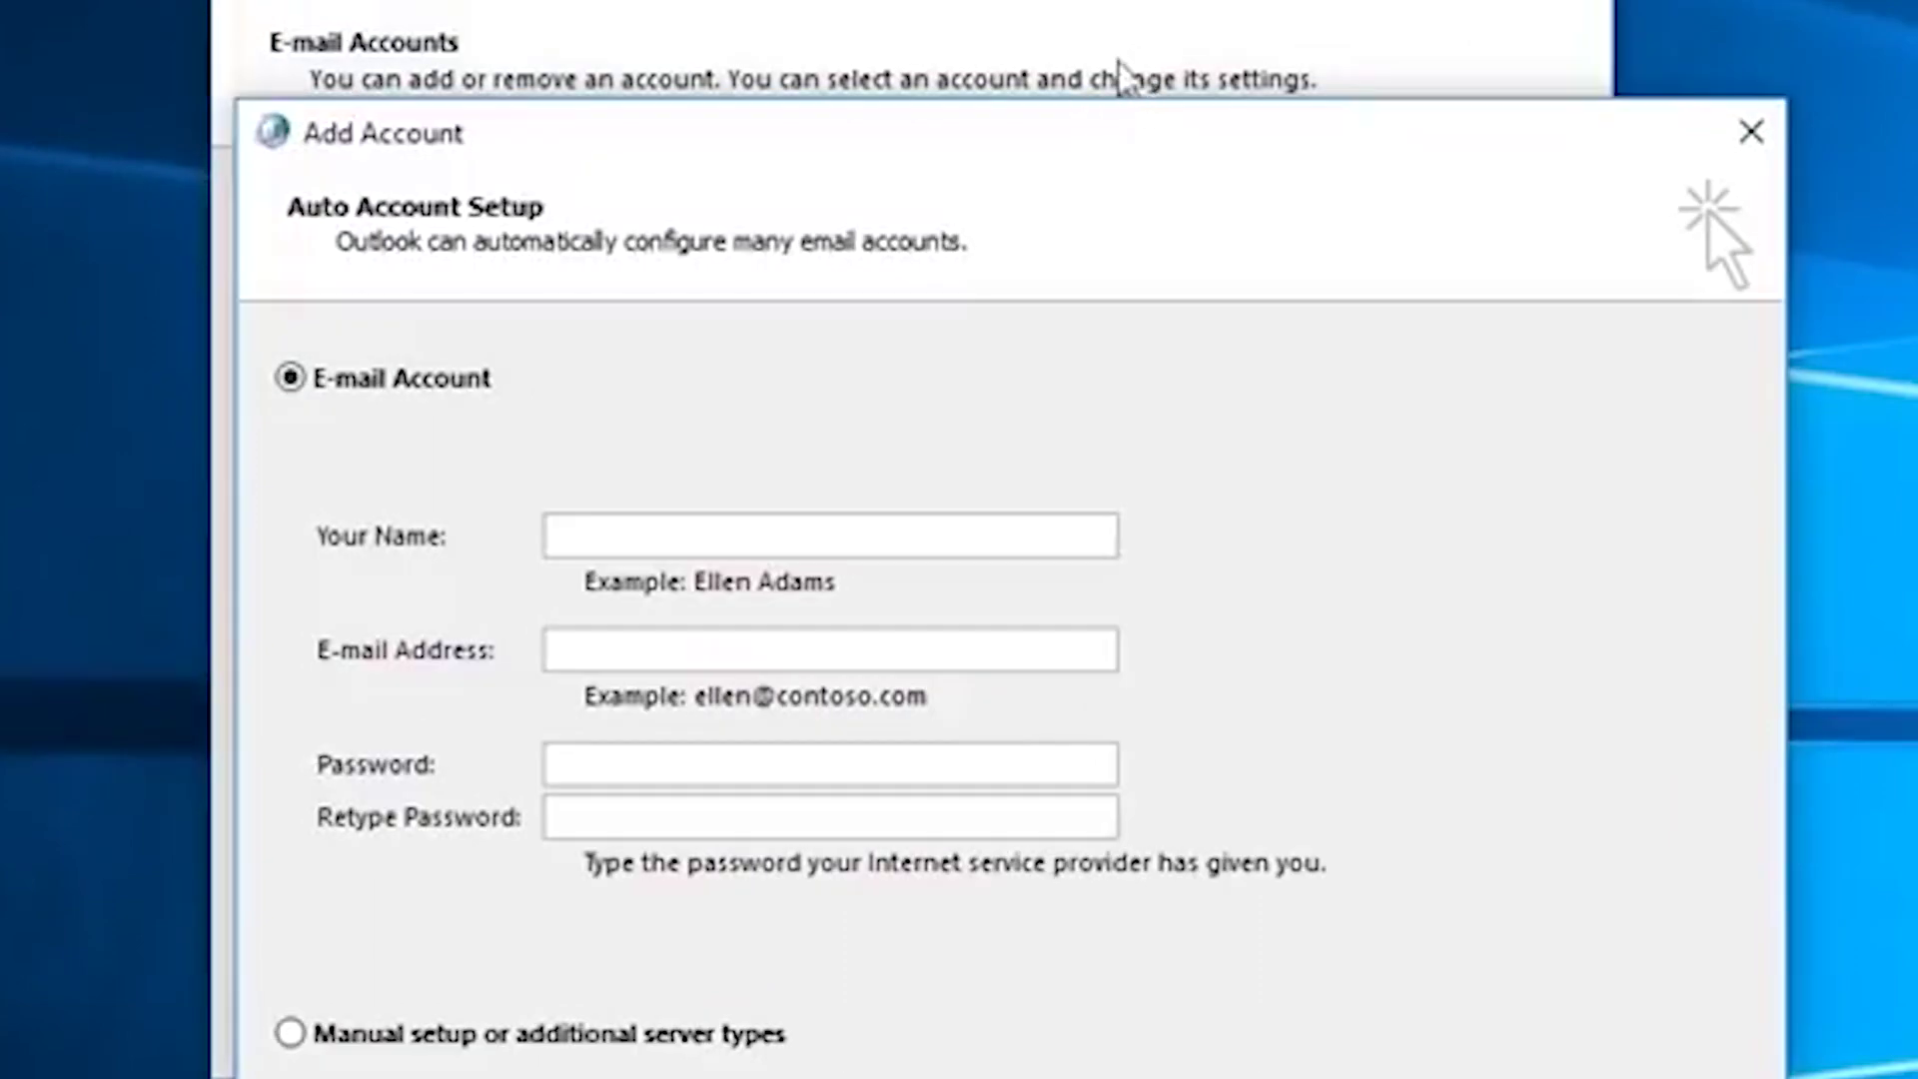
pyautogui.moveTo(979, 140); pyautogui.dragTo(940, 2)
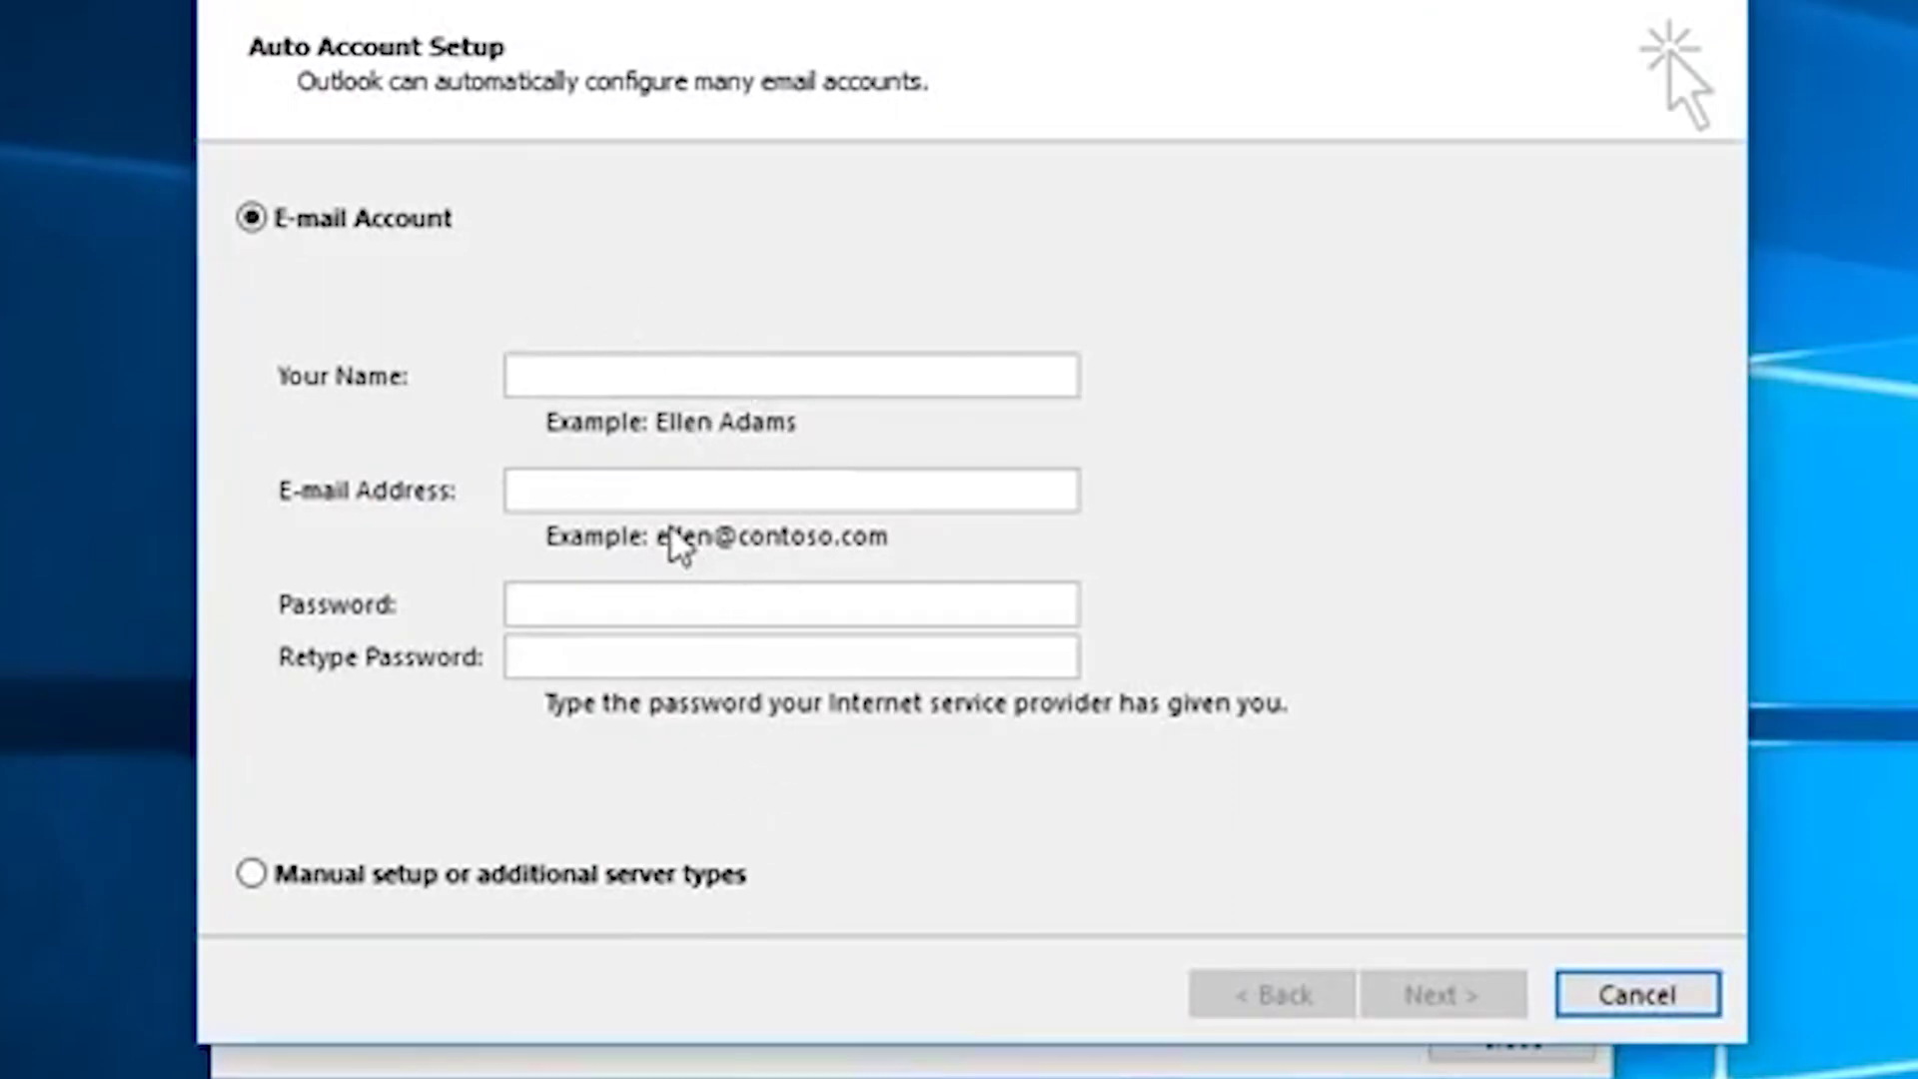
# Enter the example account holder's name and e-mail address, then launch automatic account setup
pyautogui.click(685, 378)
pyautogui.write('Elle')
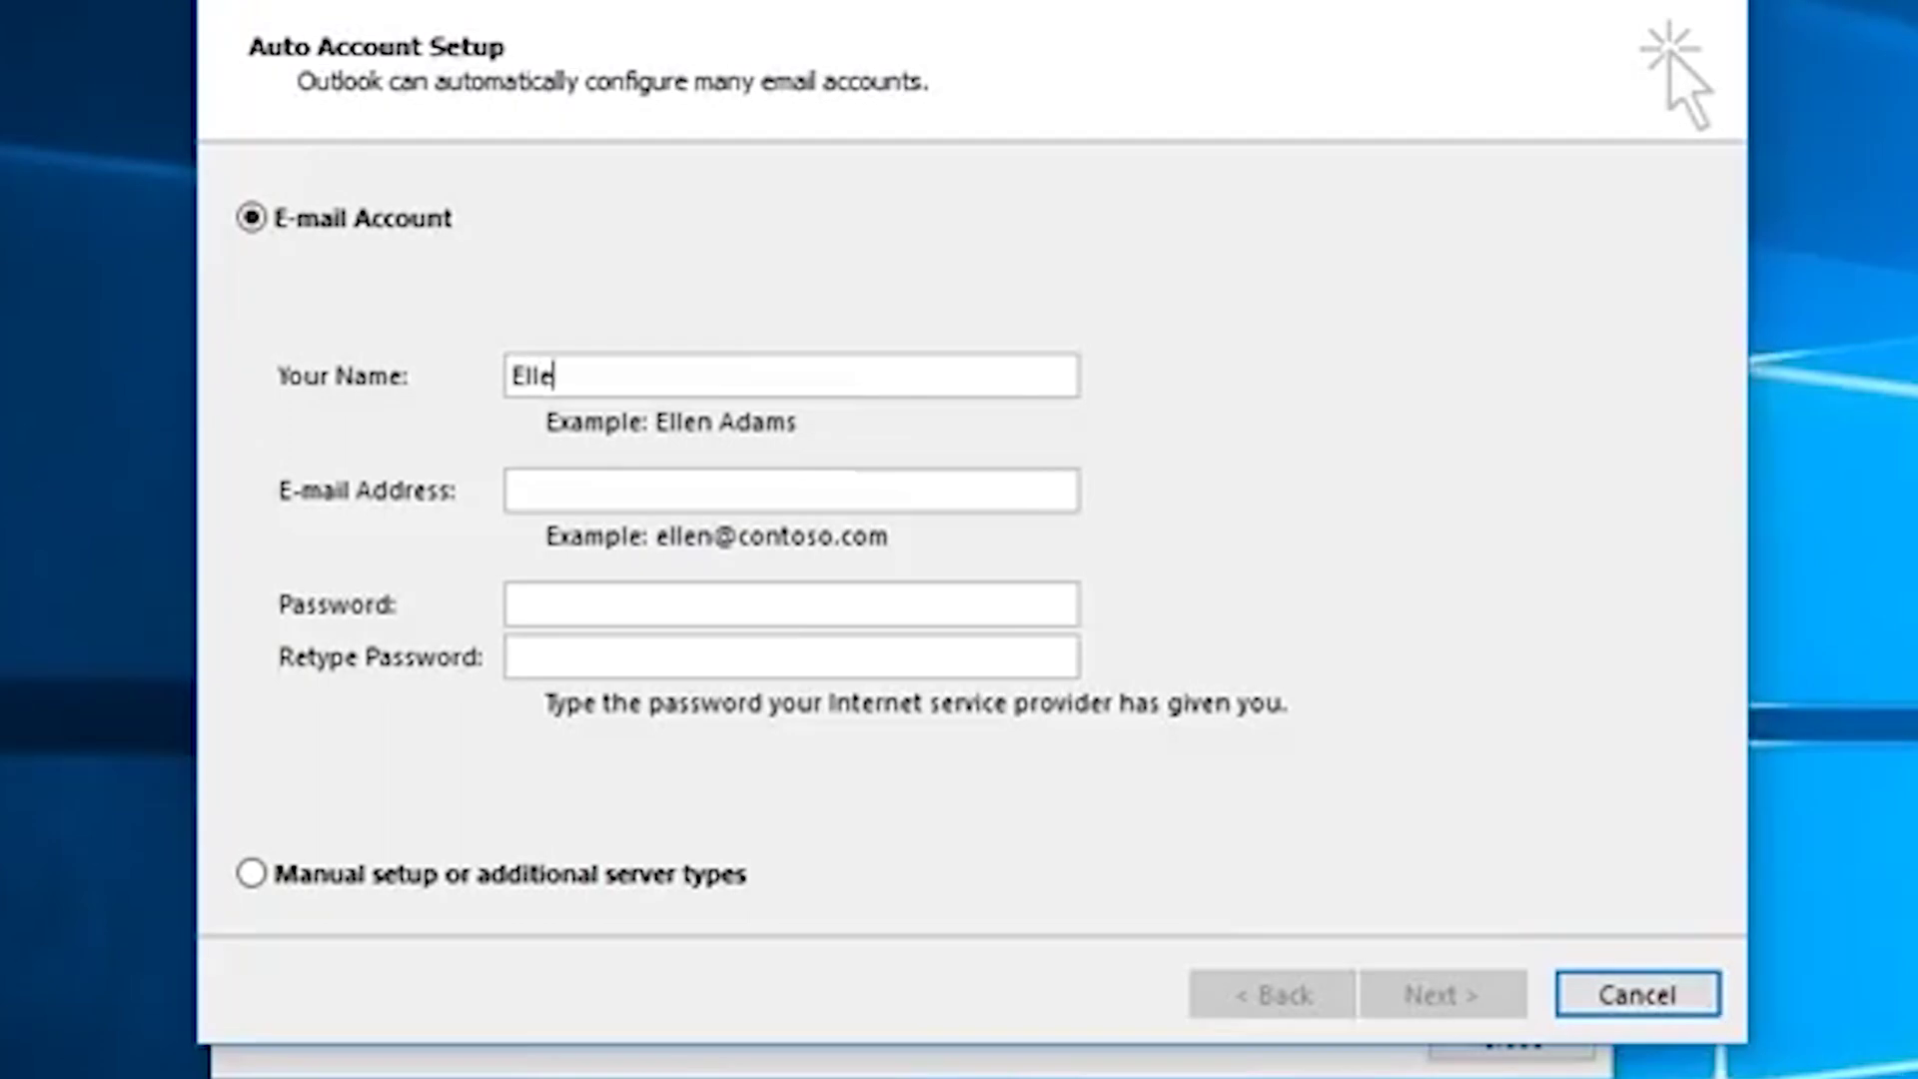
pyautogui.write('n Adams')
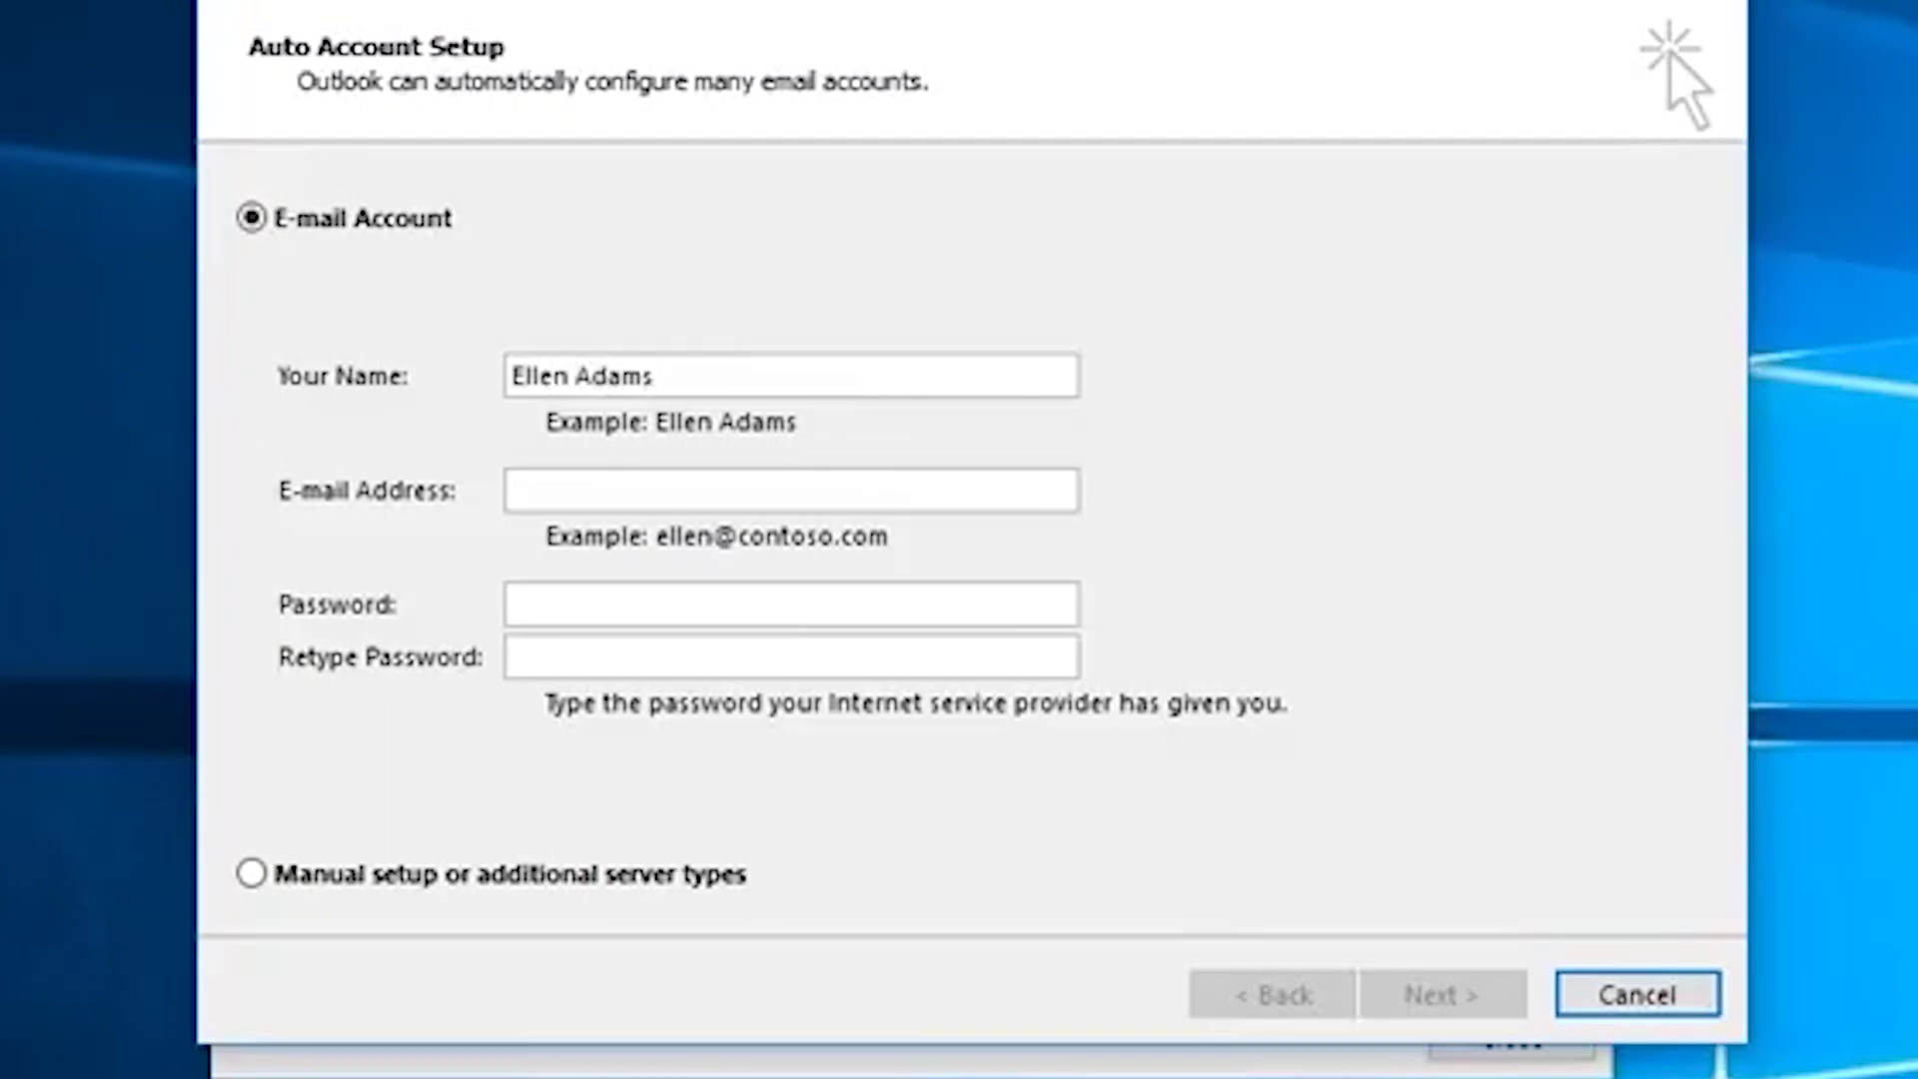
pyautogui.click(512, 490)
pyautogui.write('ellen@con')
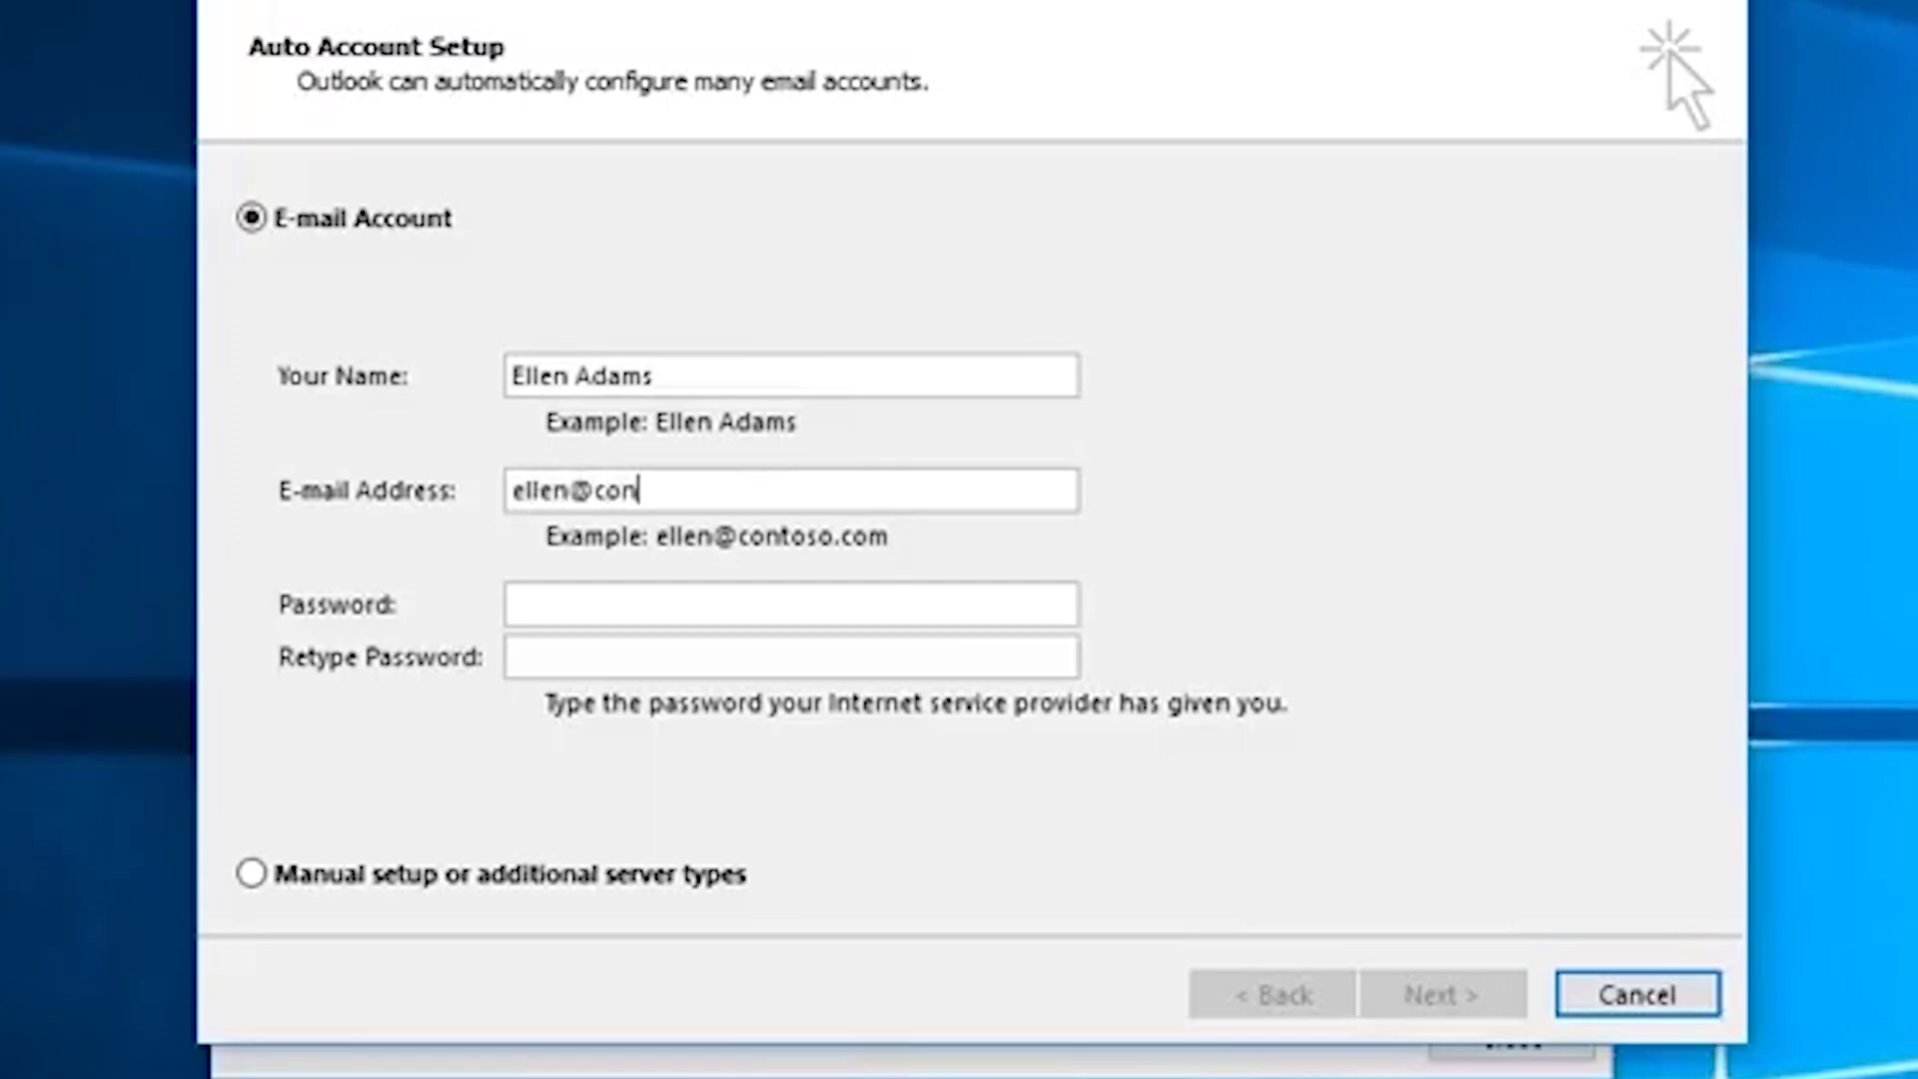
pyautogui.write('toso.com')
pyautogui.press('Tab')
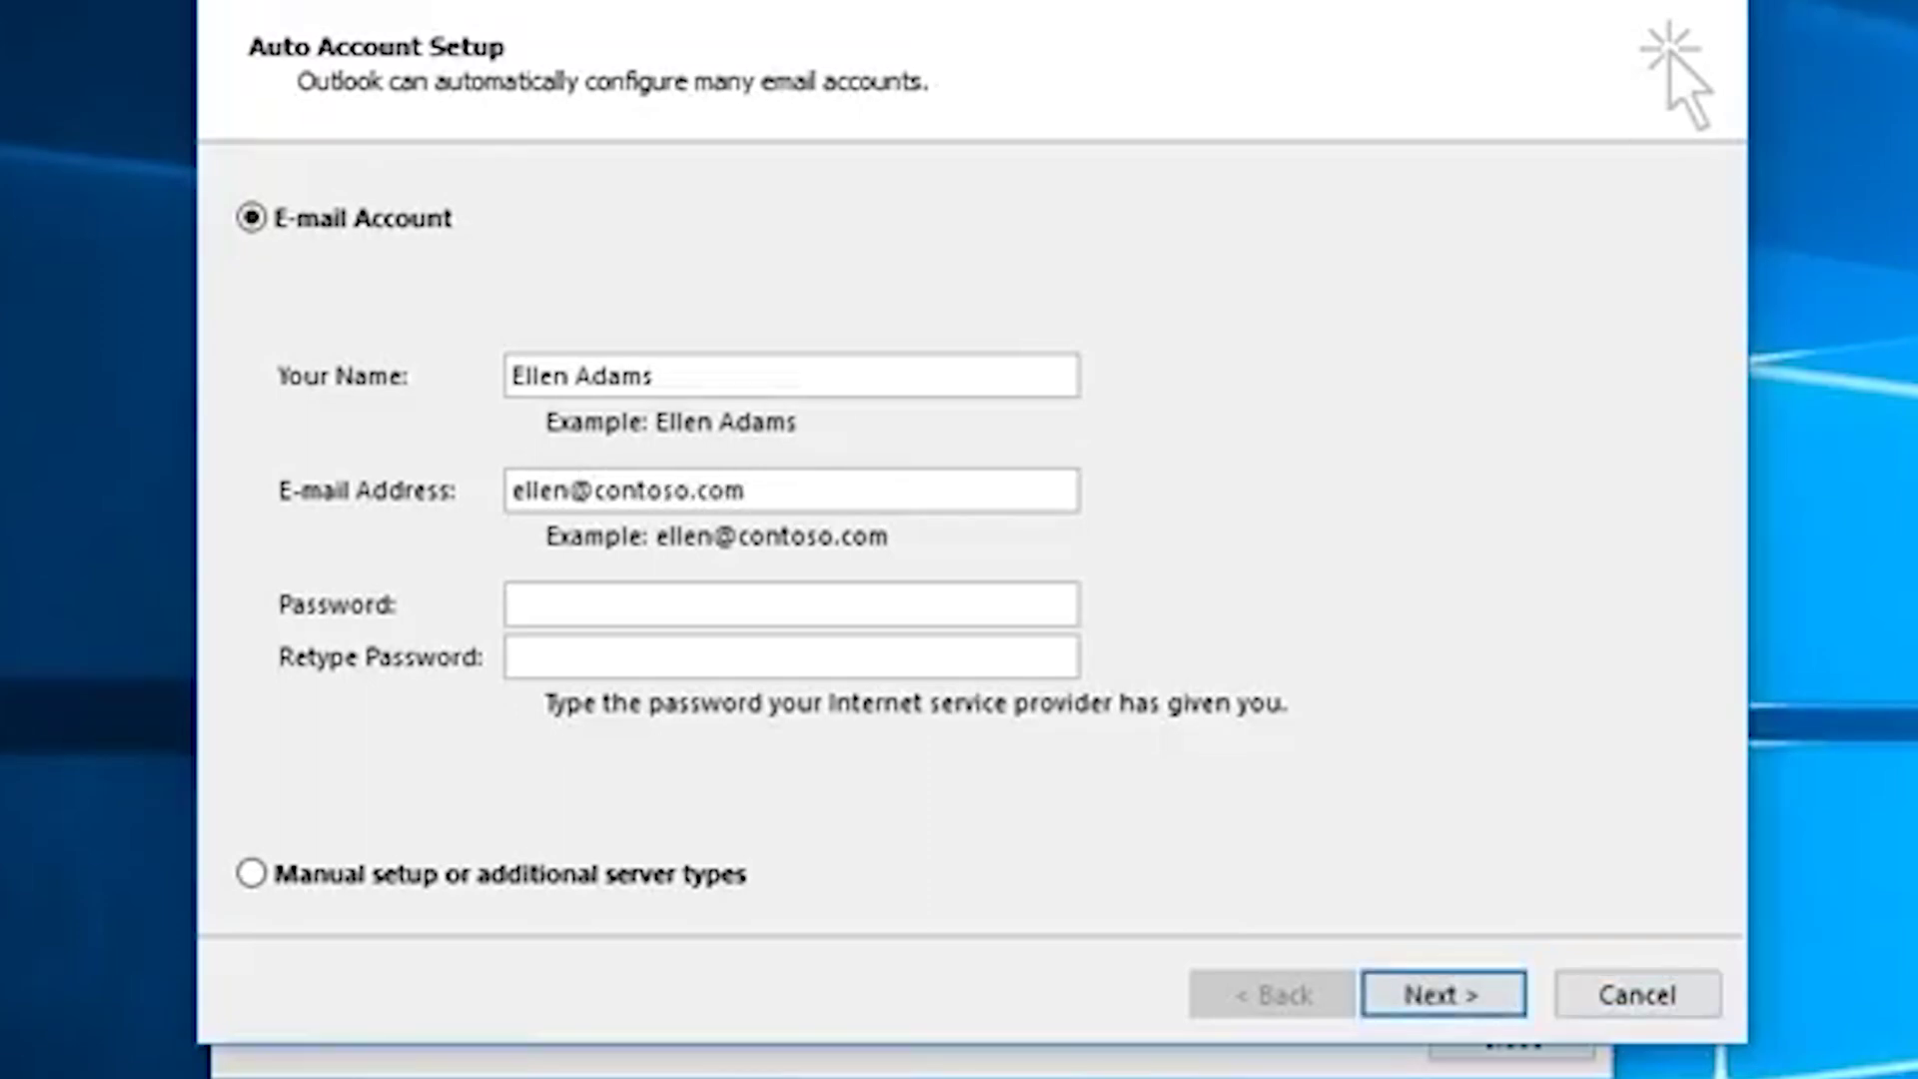
pyautogui.click(588, 659)
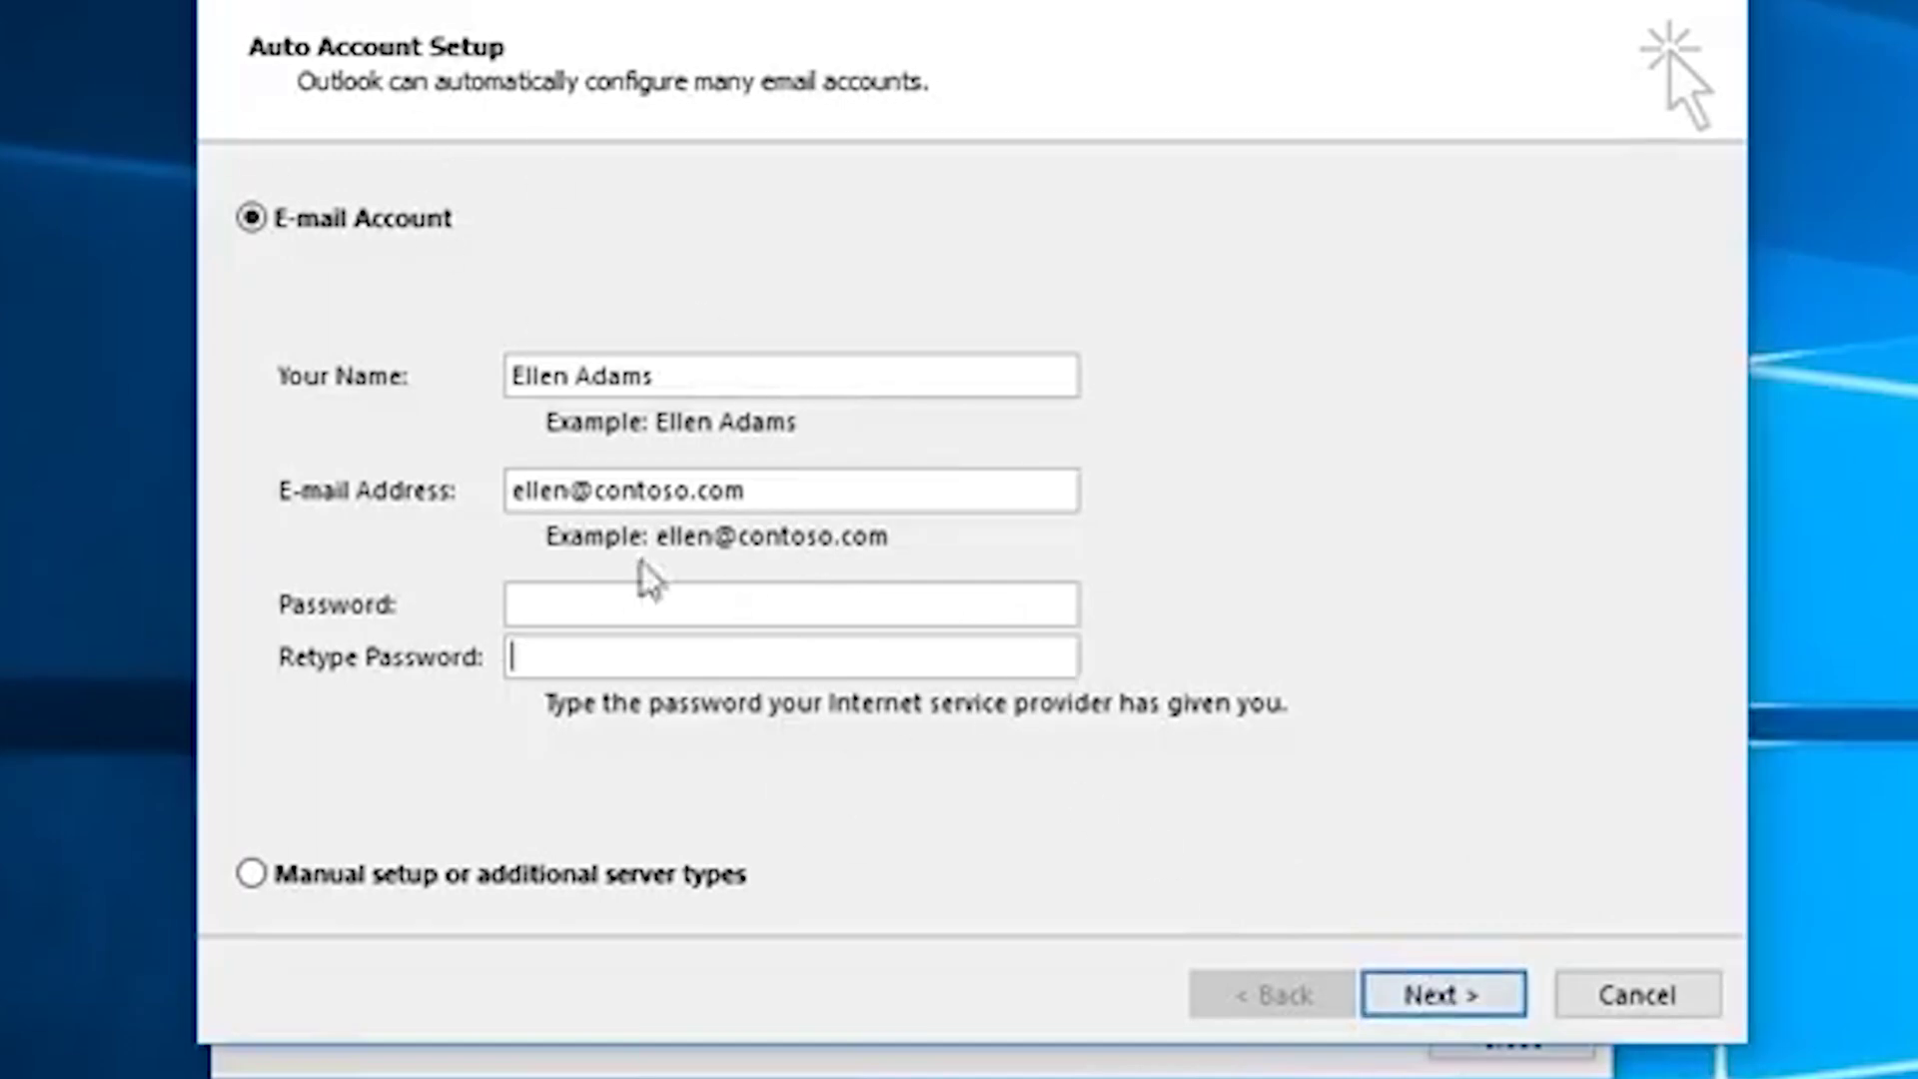
pyautogui.click(1439, 995)
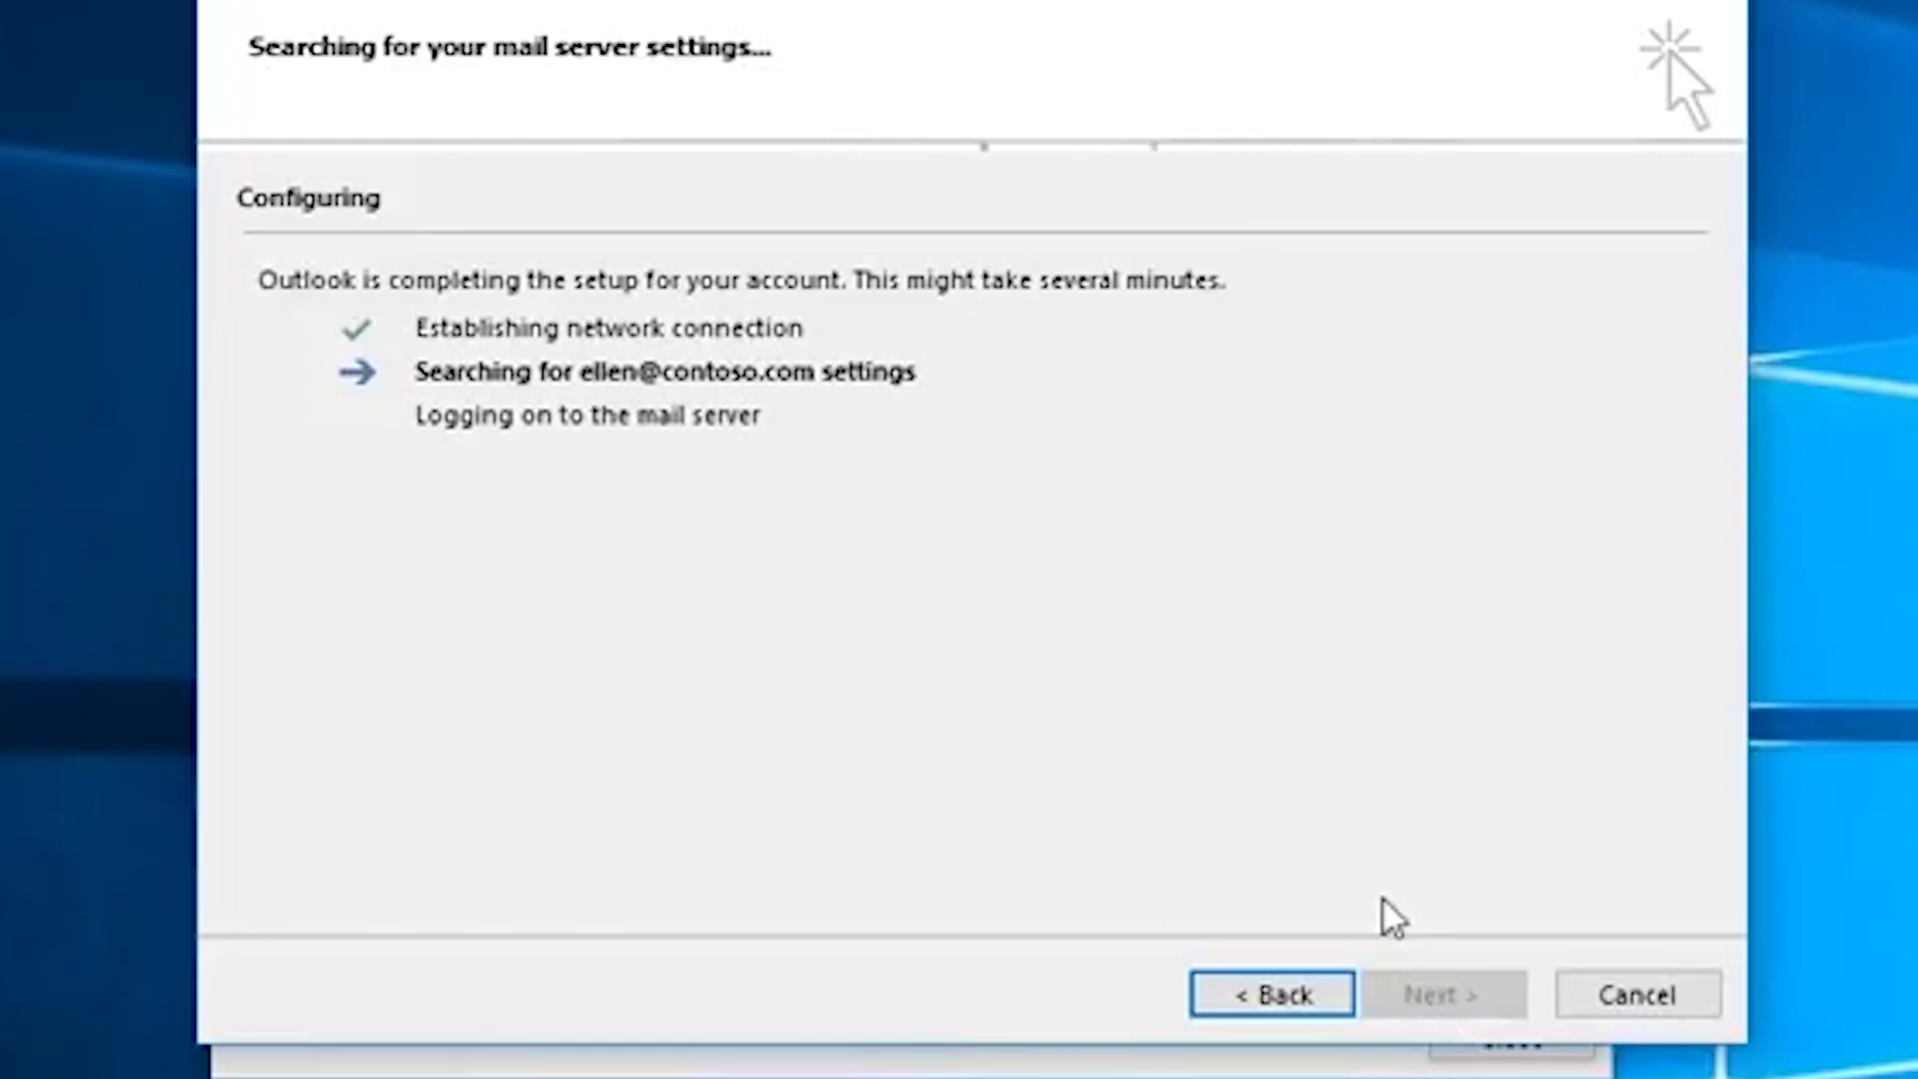
# Cancel the mail server search and return to the filled-in account form
pyautogui.click(1314, 1008)
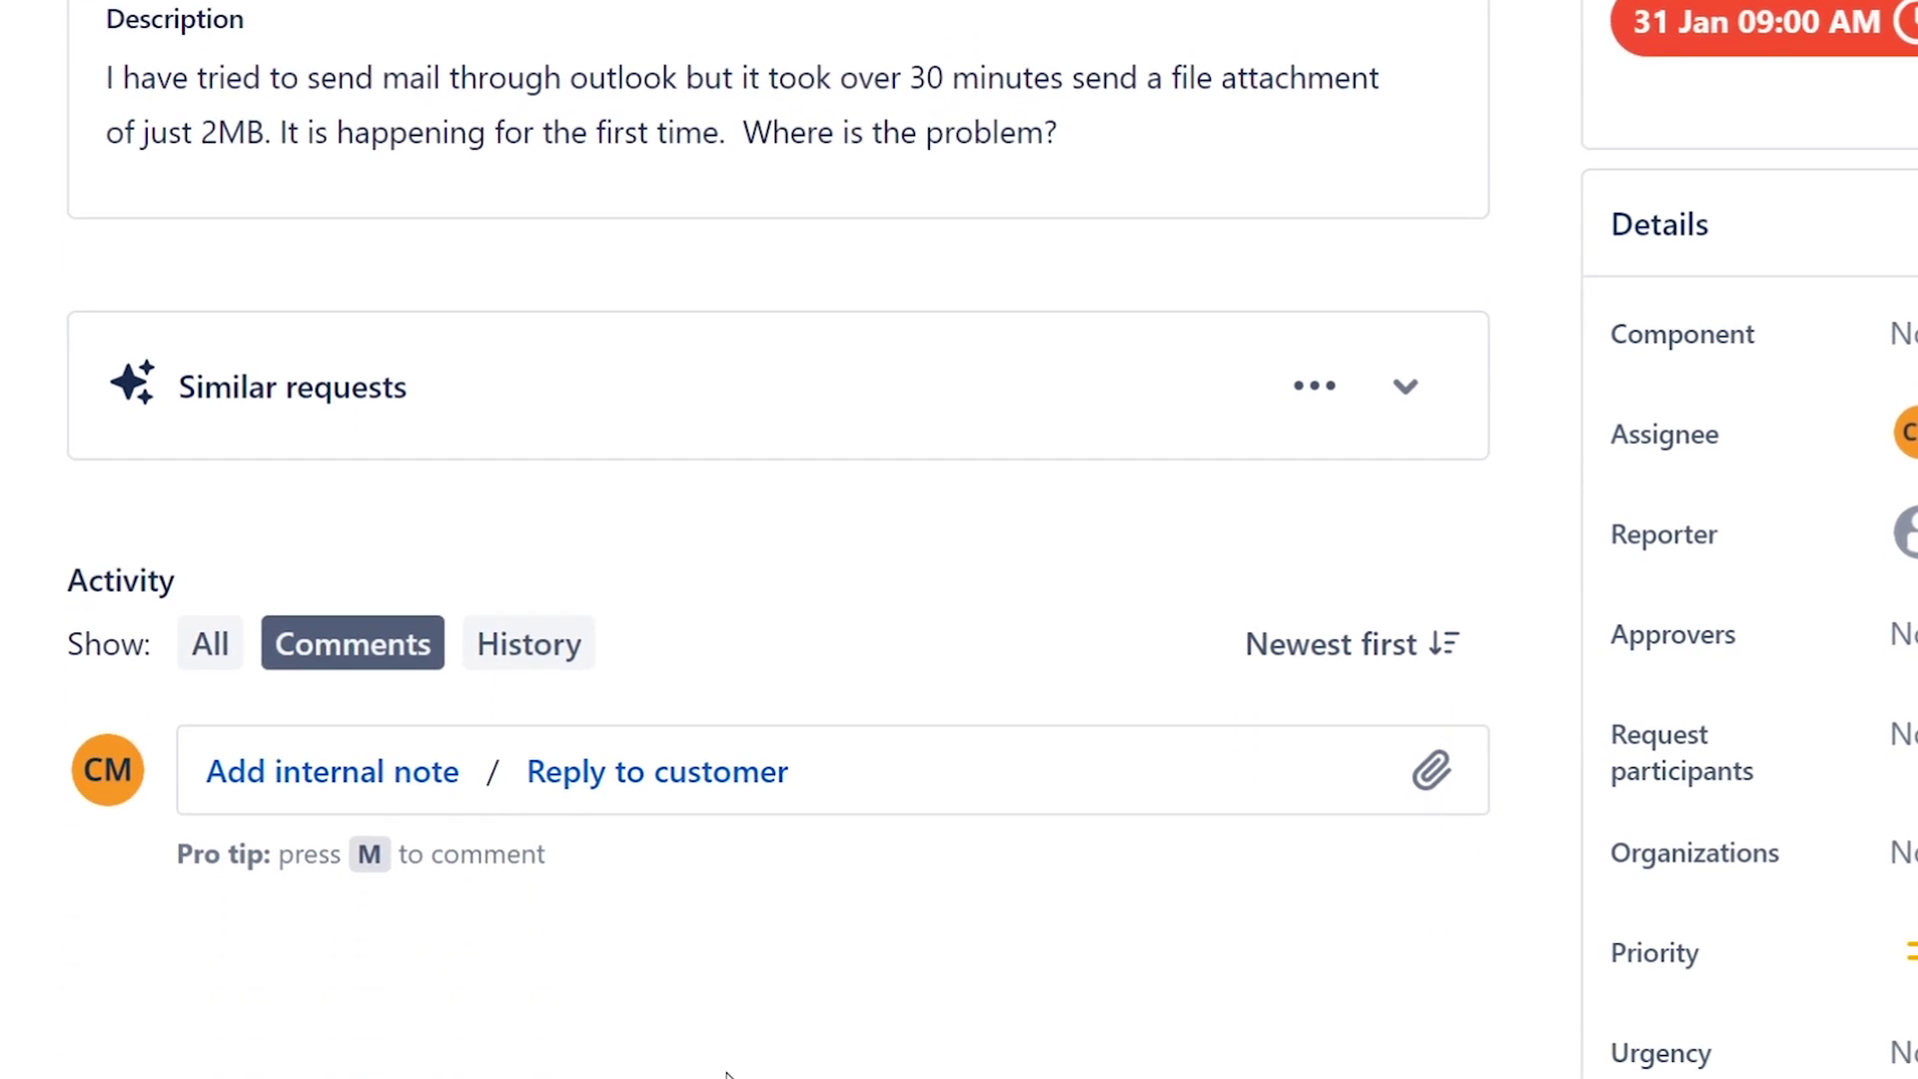
# Begin a customer reply: 'Try resetting/create a new local mail profile from Control Panel.'
pyautogui.click(670, 768)
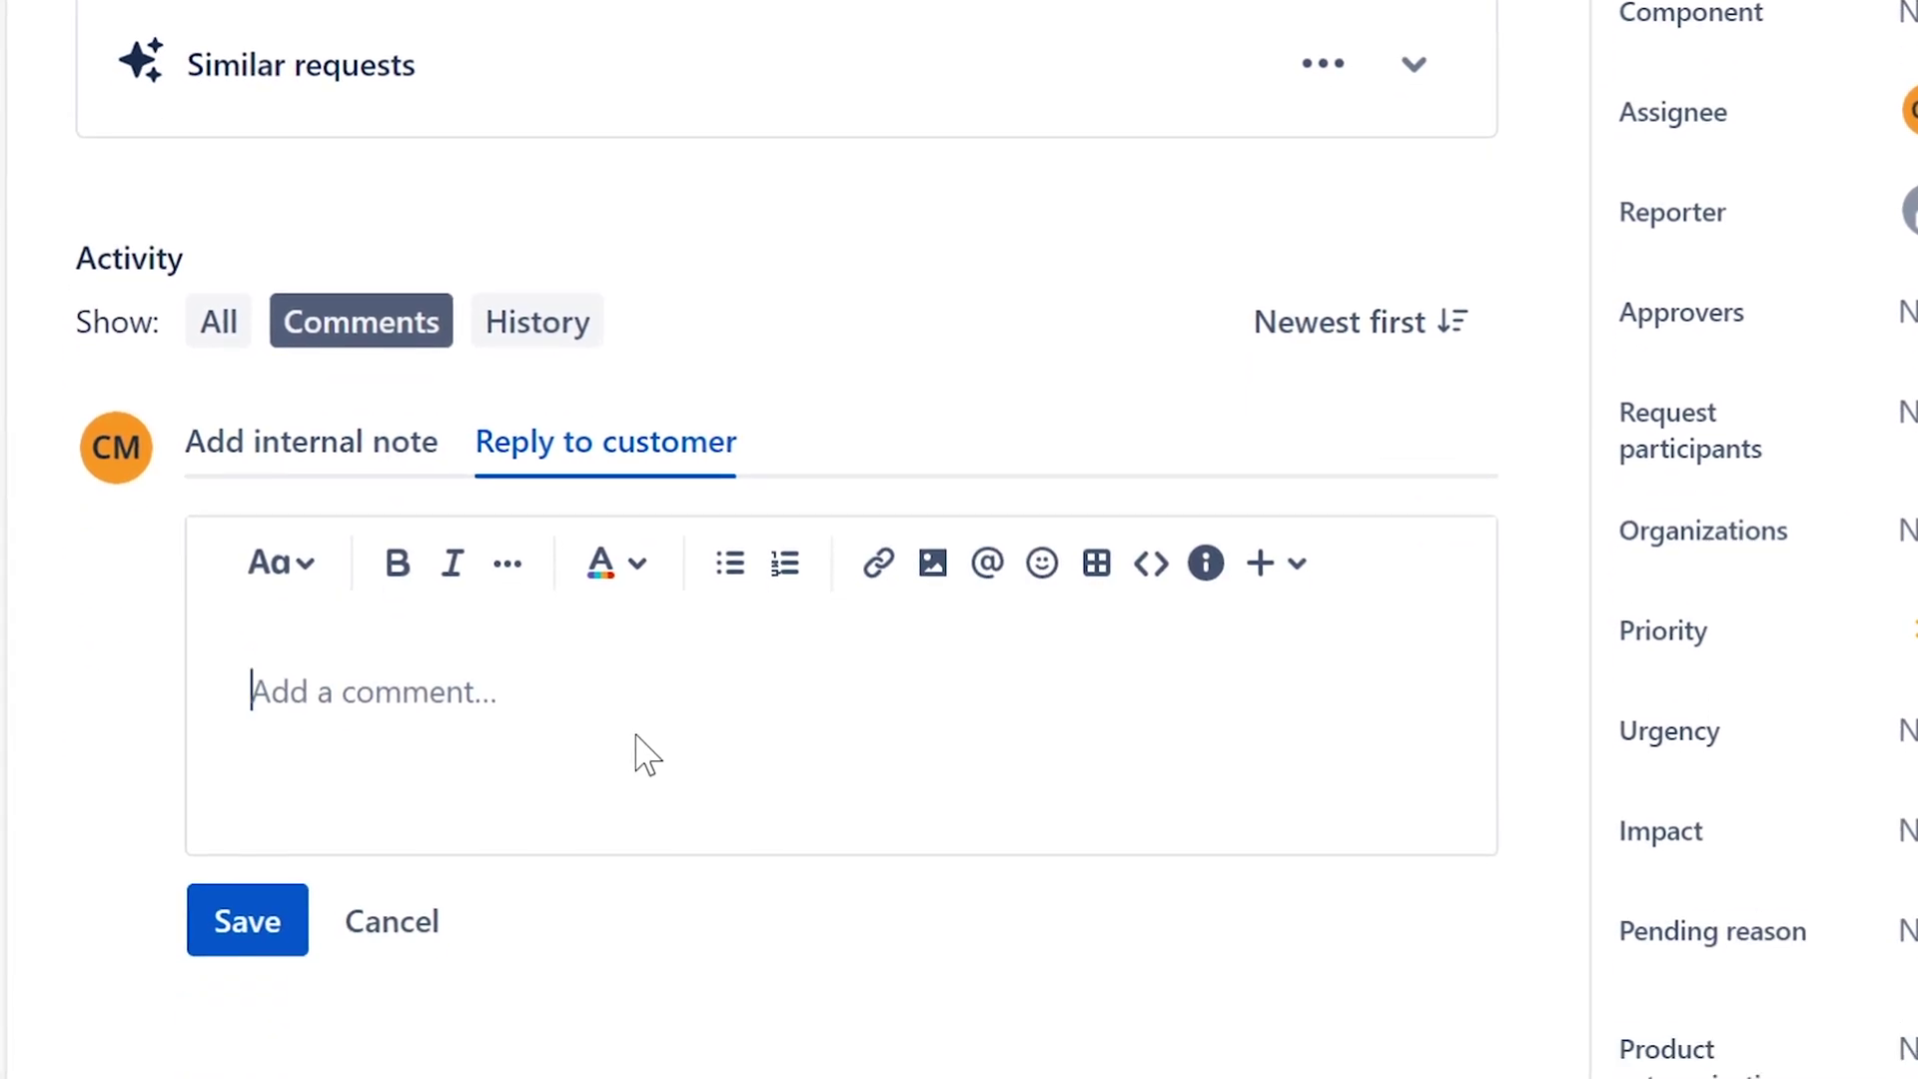
pyautogui.write('Try rese')
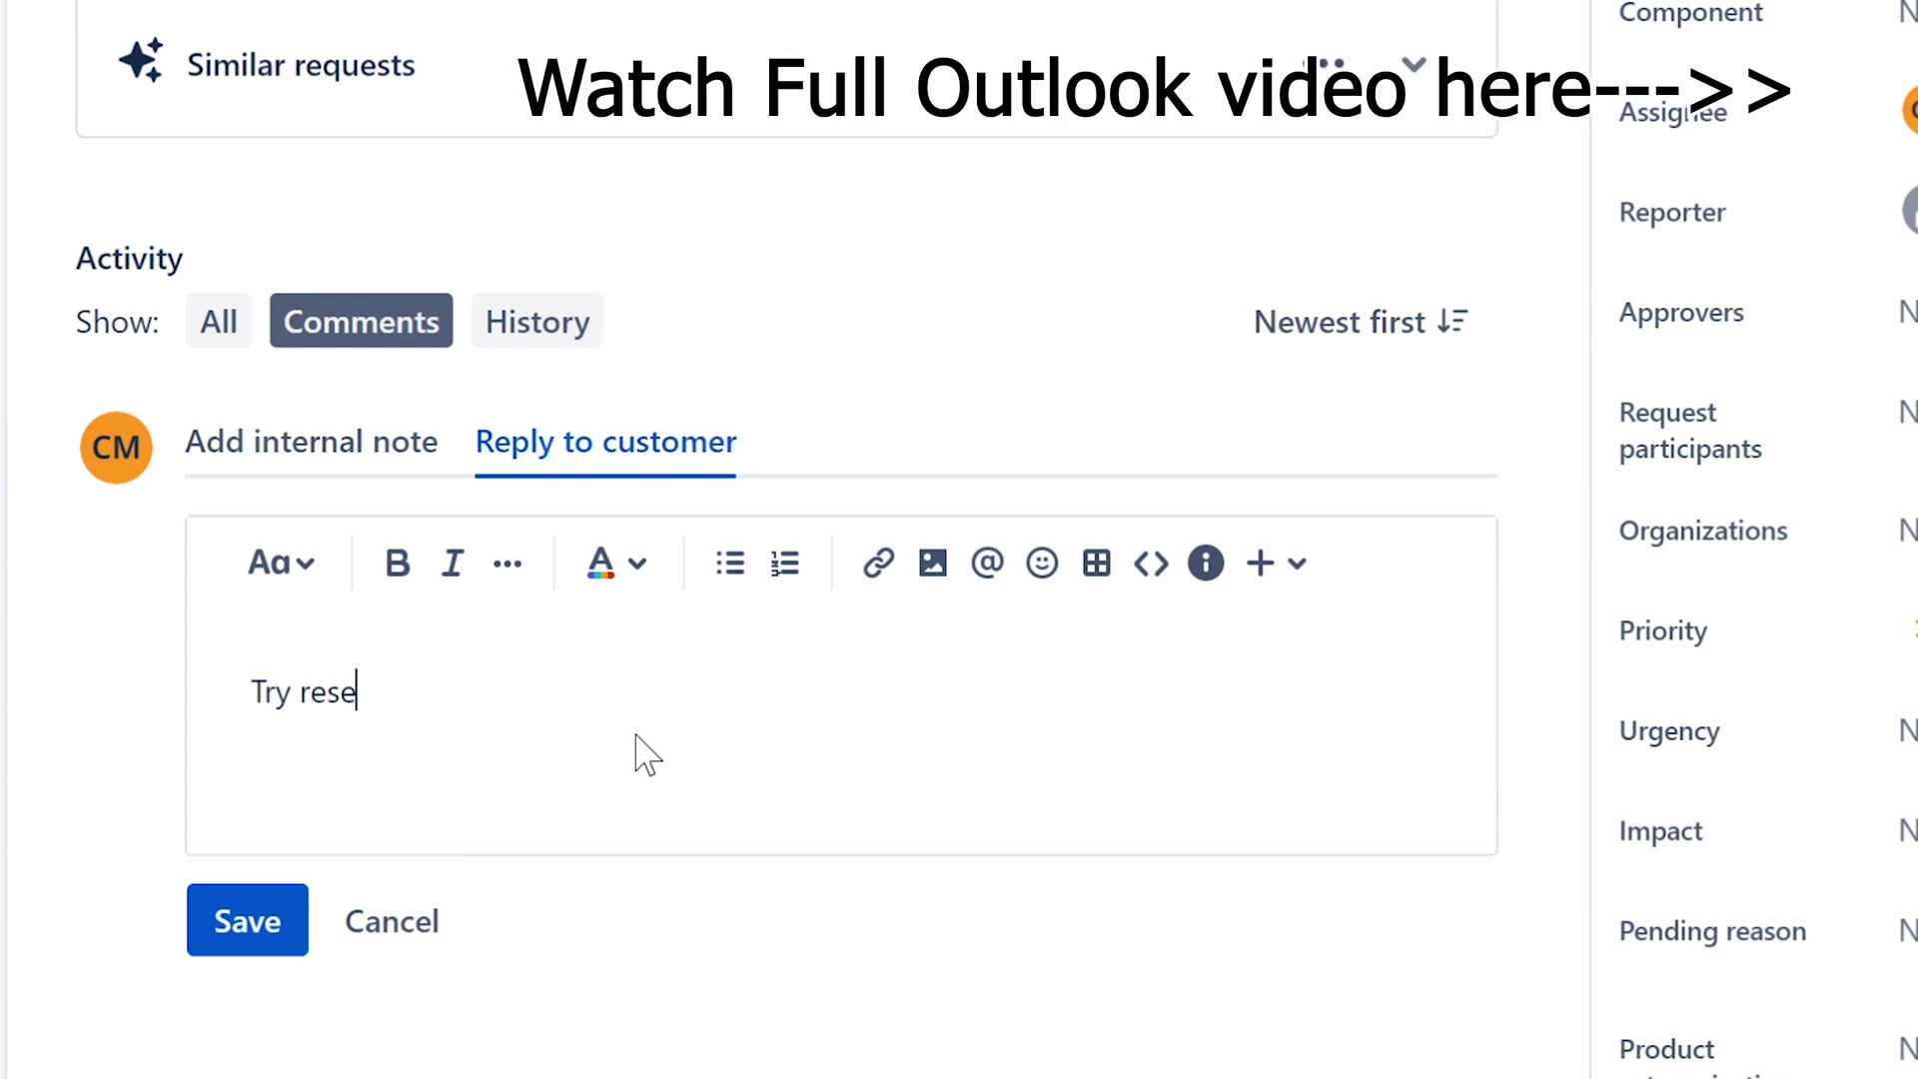
pyautogui.write('tting/create a ne')
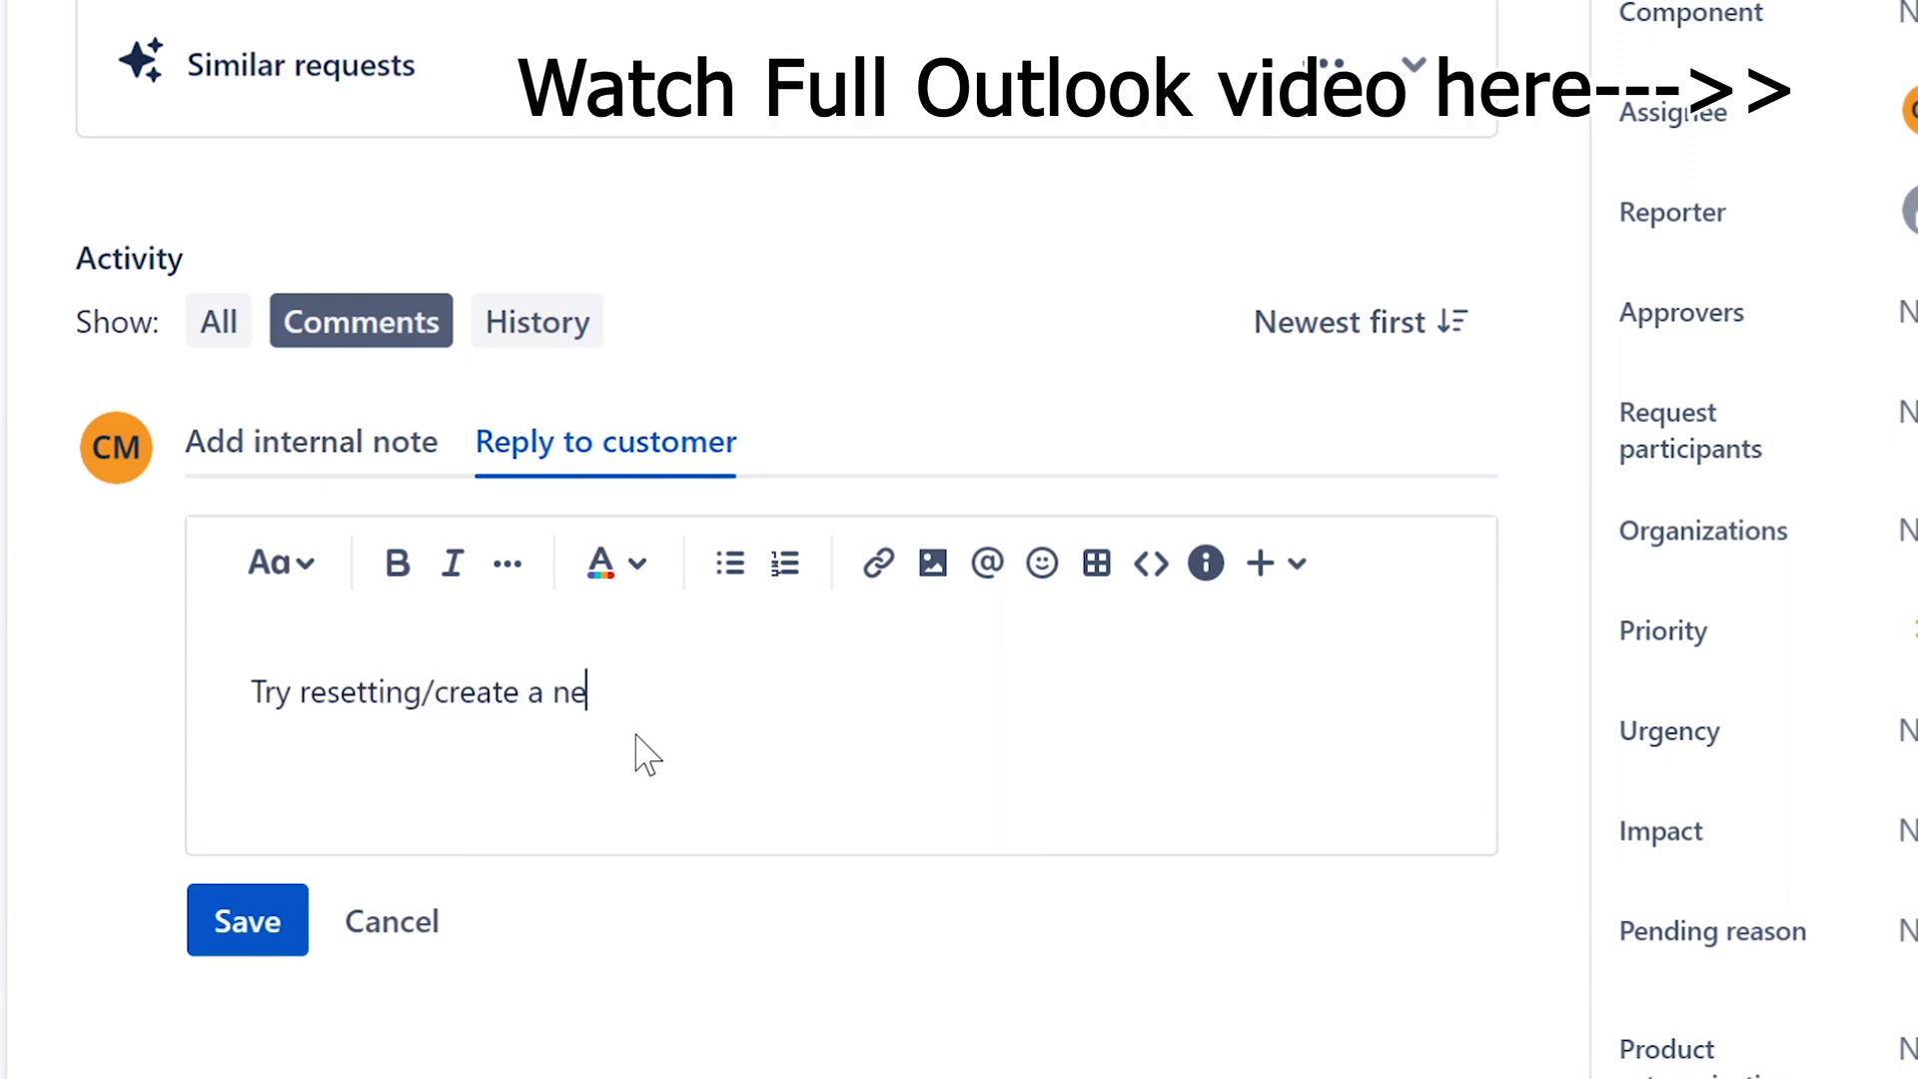
pyautogui.write('w local mai')
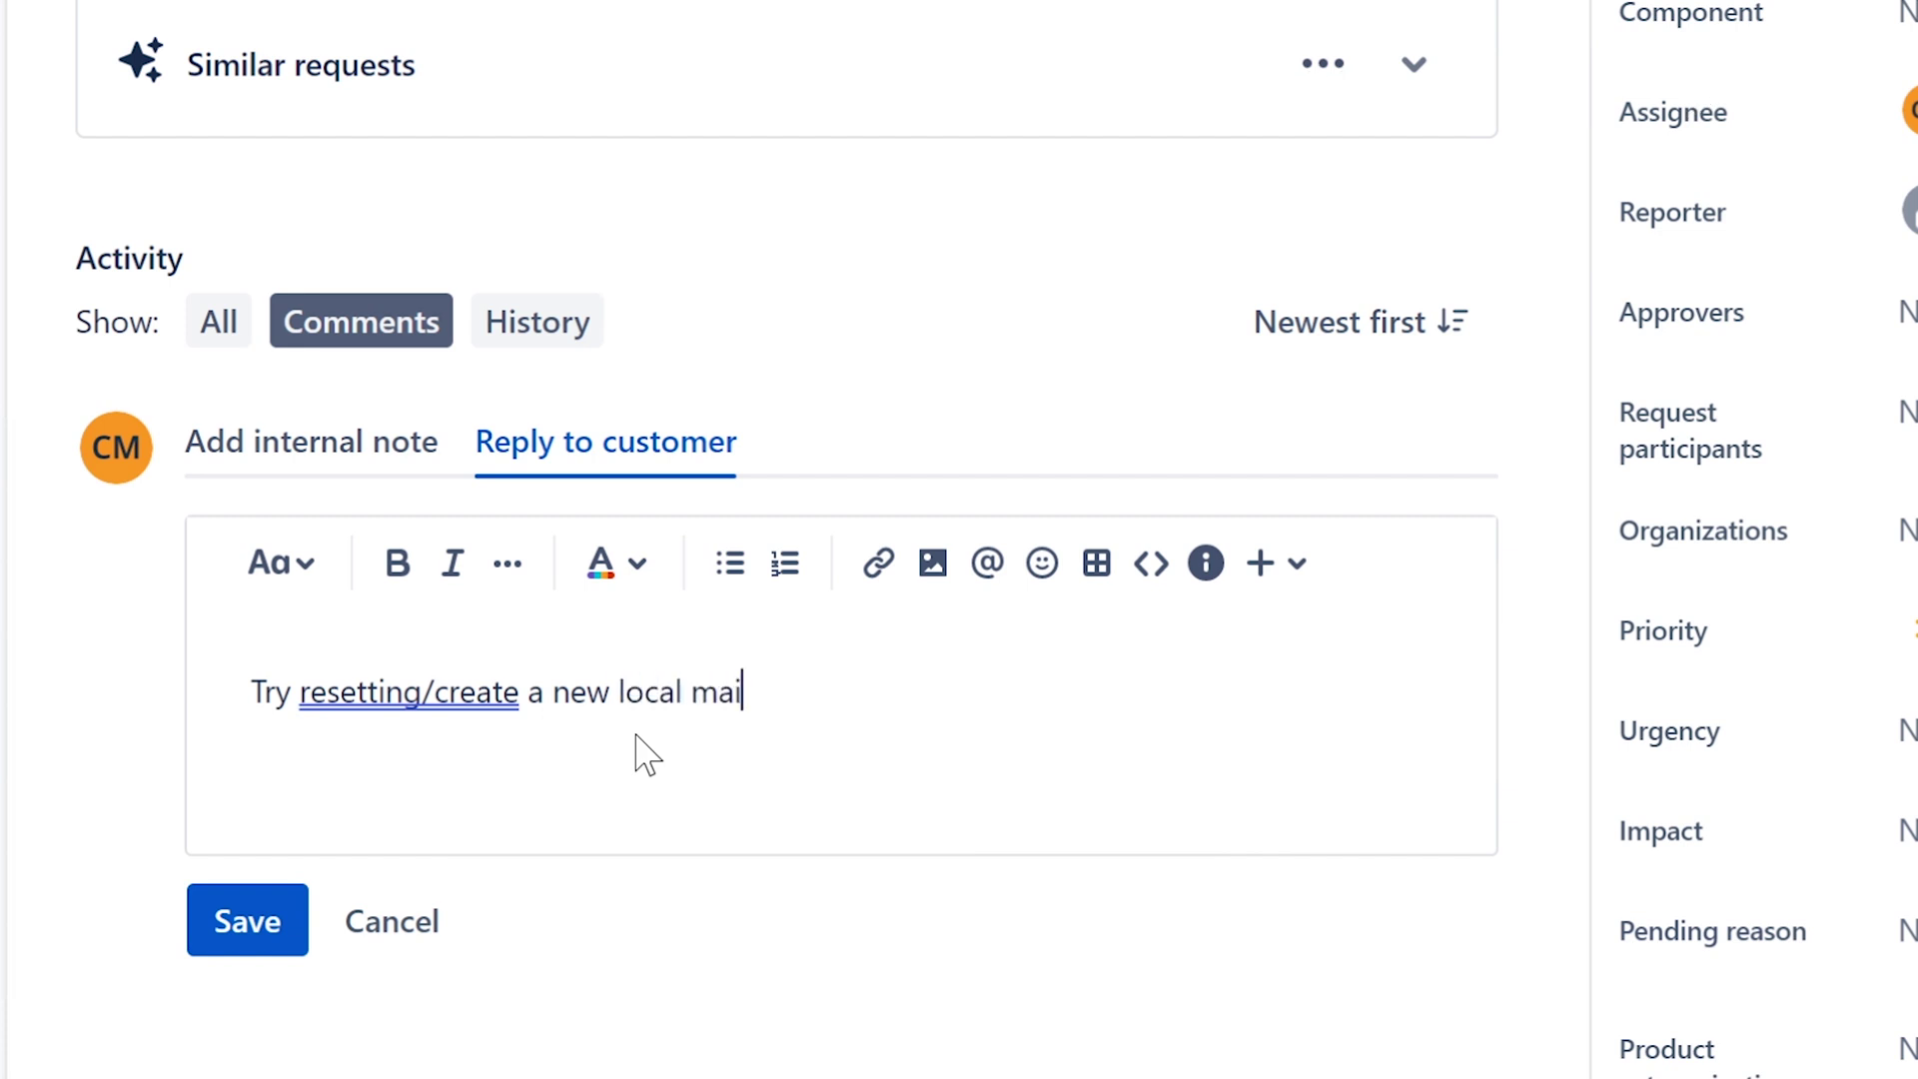
pyautogui.write('l profile fro')
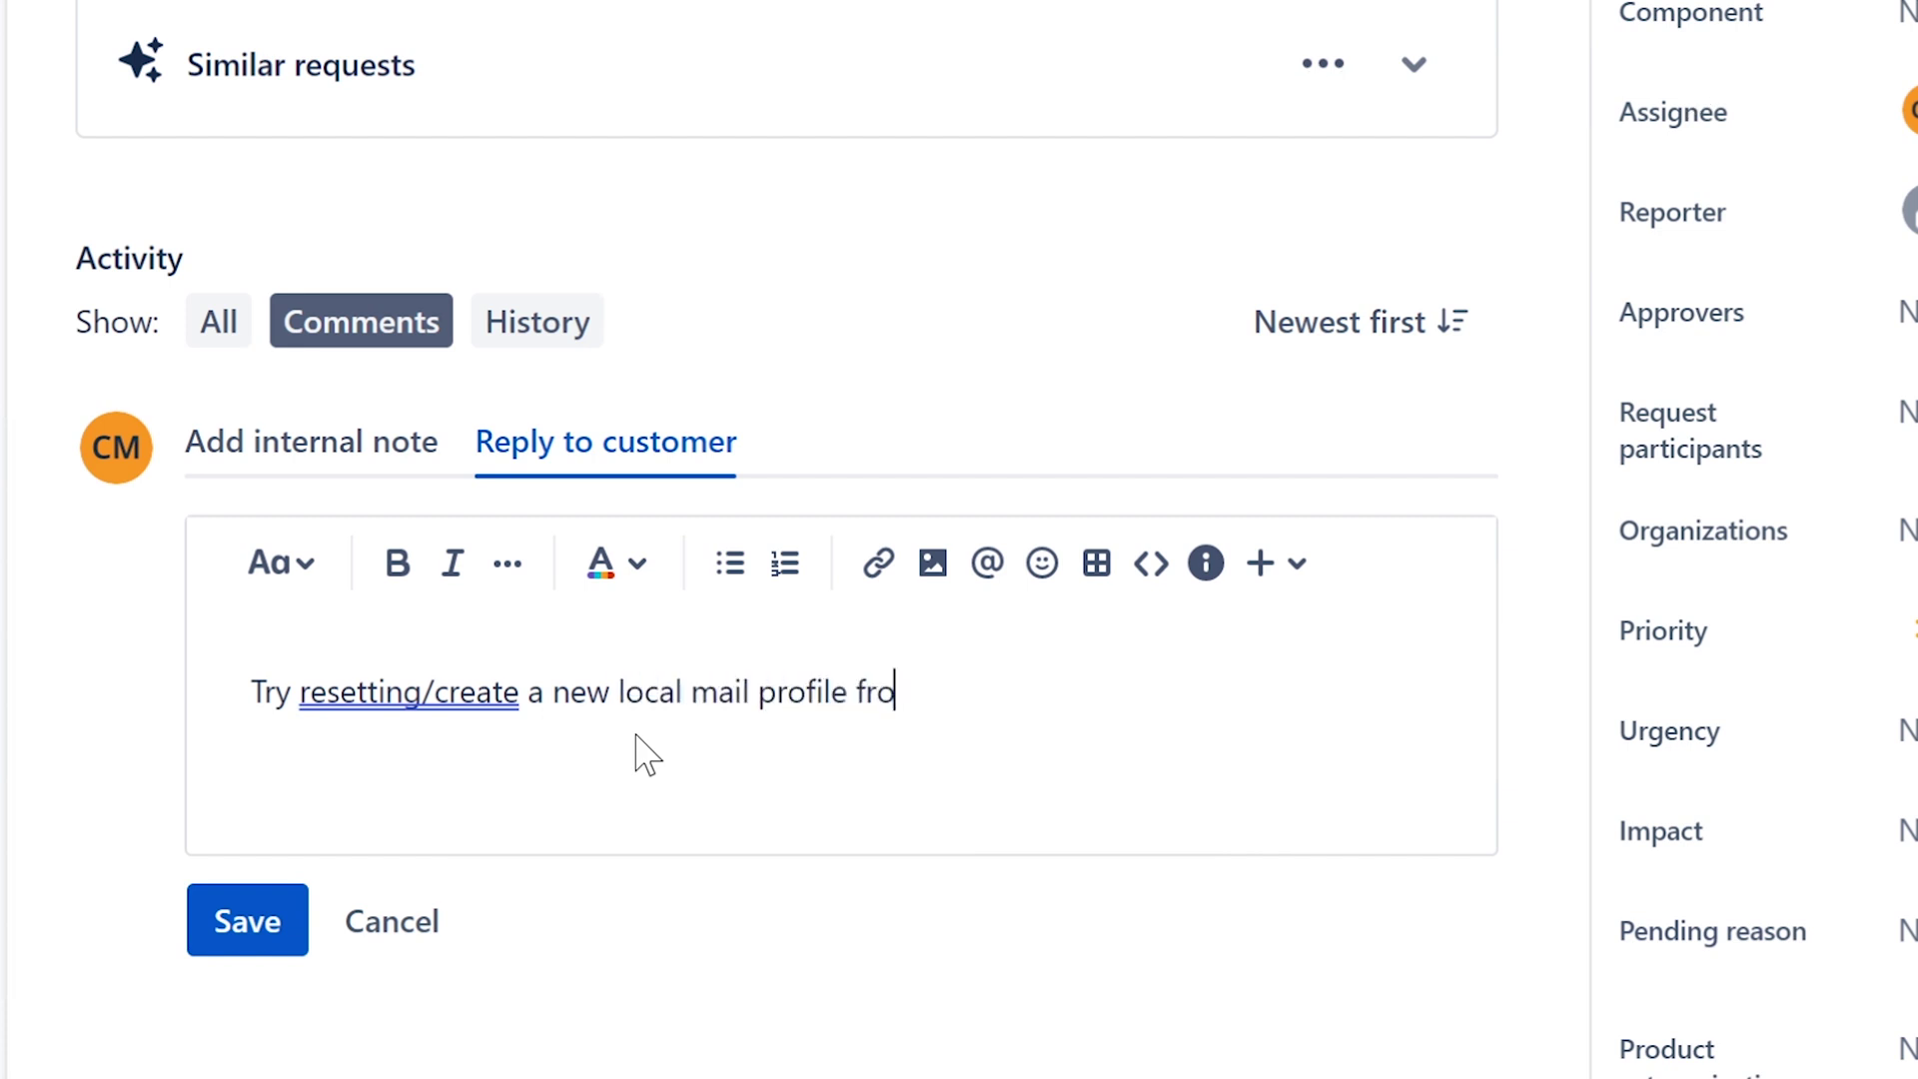
pyautogui.write('m')
pyautogui.press('BackSpace')
pyautogui.press('BackSpace')
pyautogui.press('BackSpace')
pyautogui.write('om Control Panel')
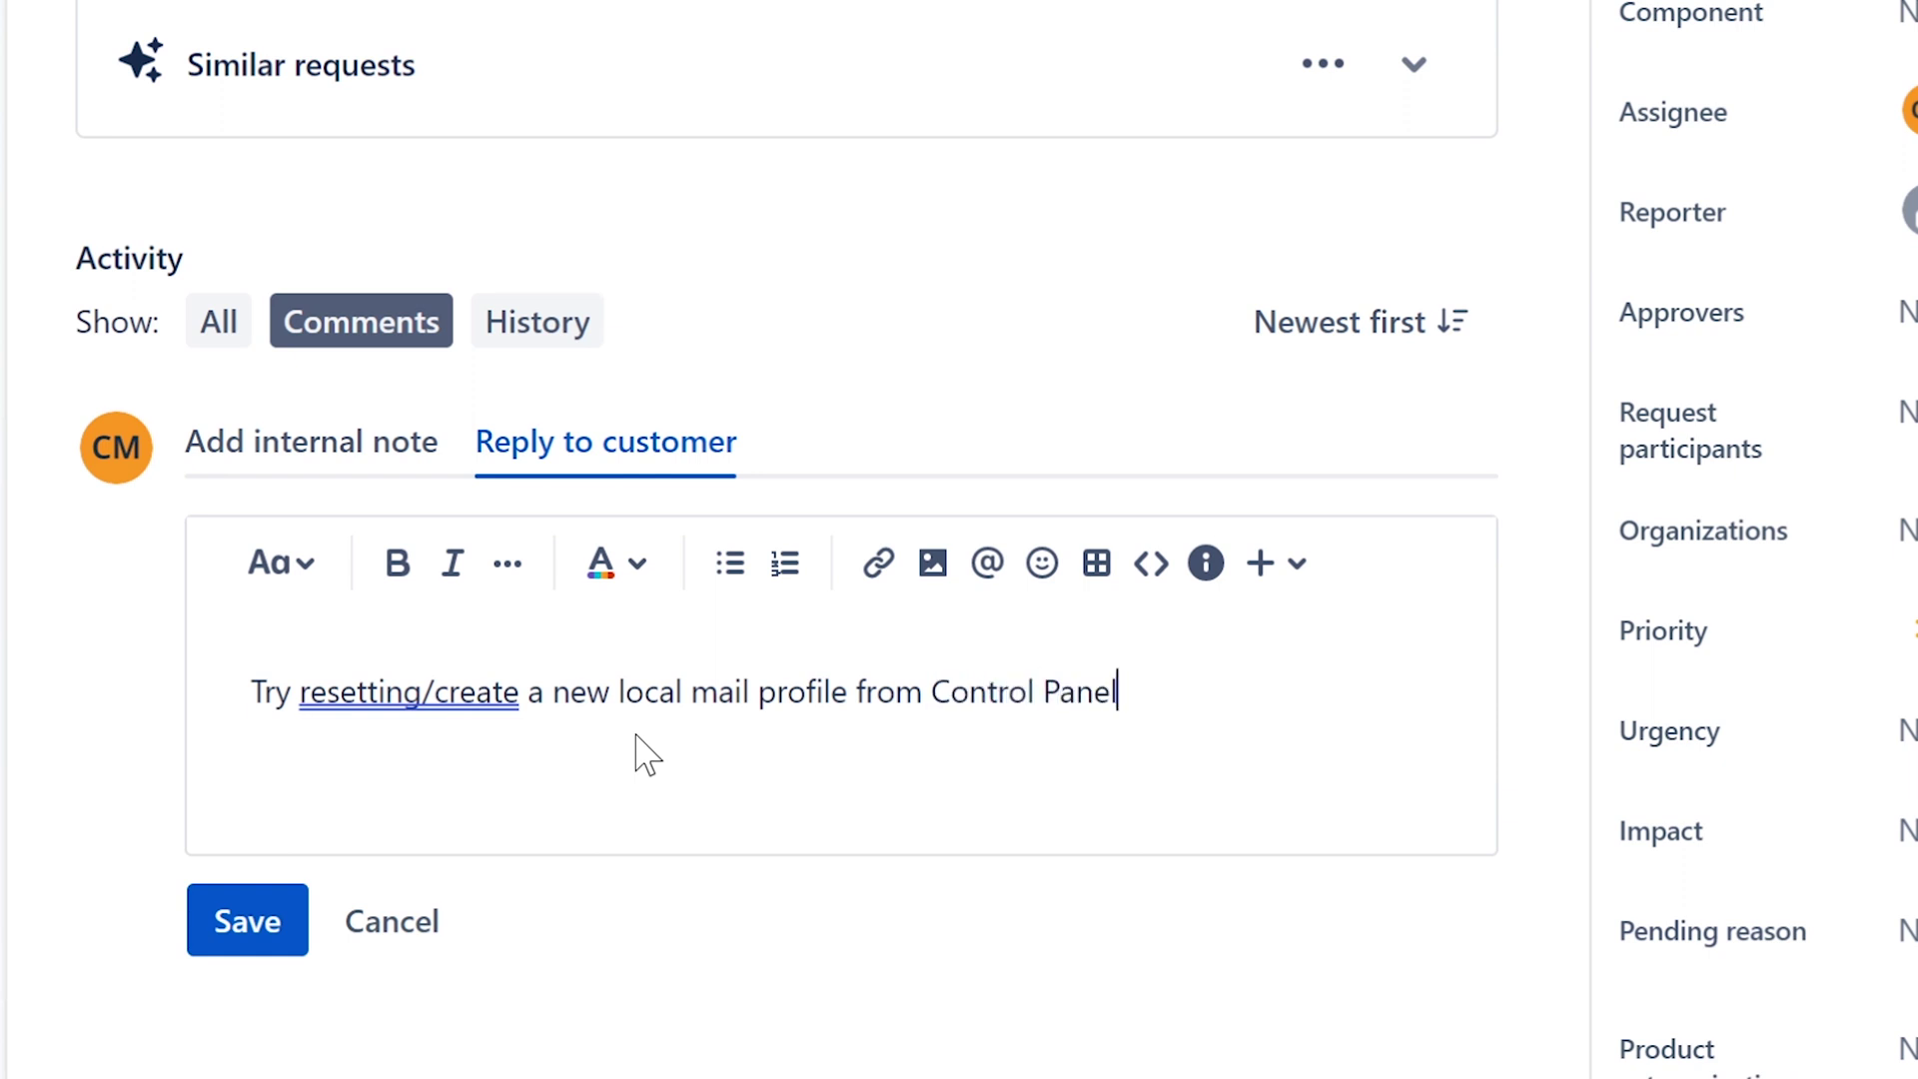
pyautogui.write('.')
# Add numbered steps '1. Open Control Panel on your computer.' and '2. Open Mail, then create a new email profile.'
pyautogui.press('Return')
pyautogui.write('1. Open Control')
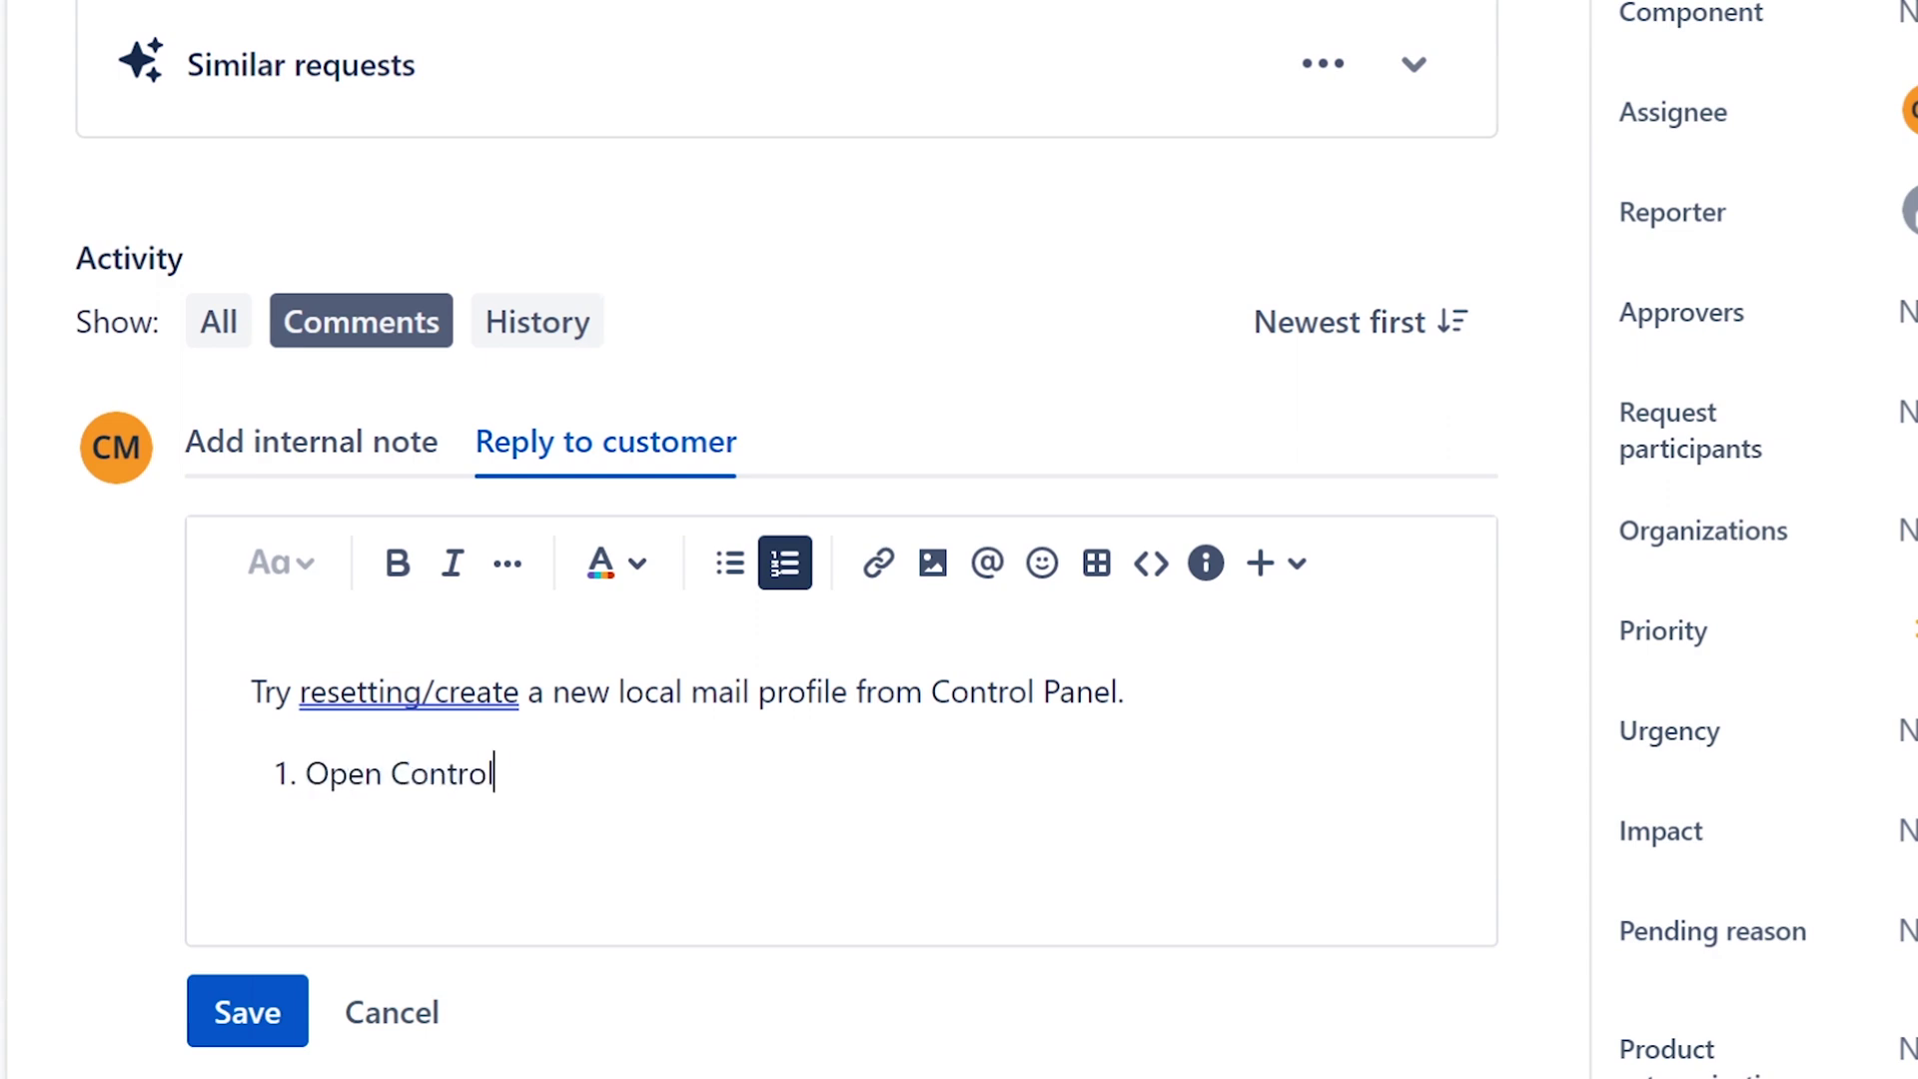
pyautogui.write(' Panel on your computer.')
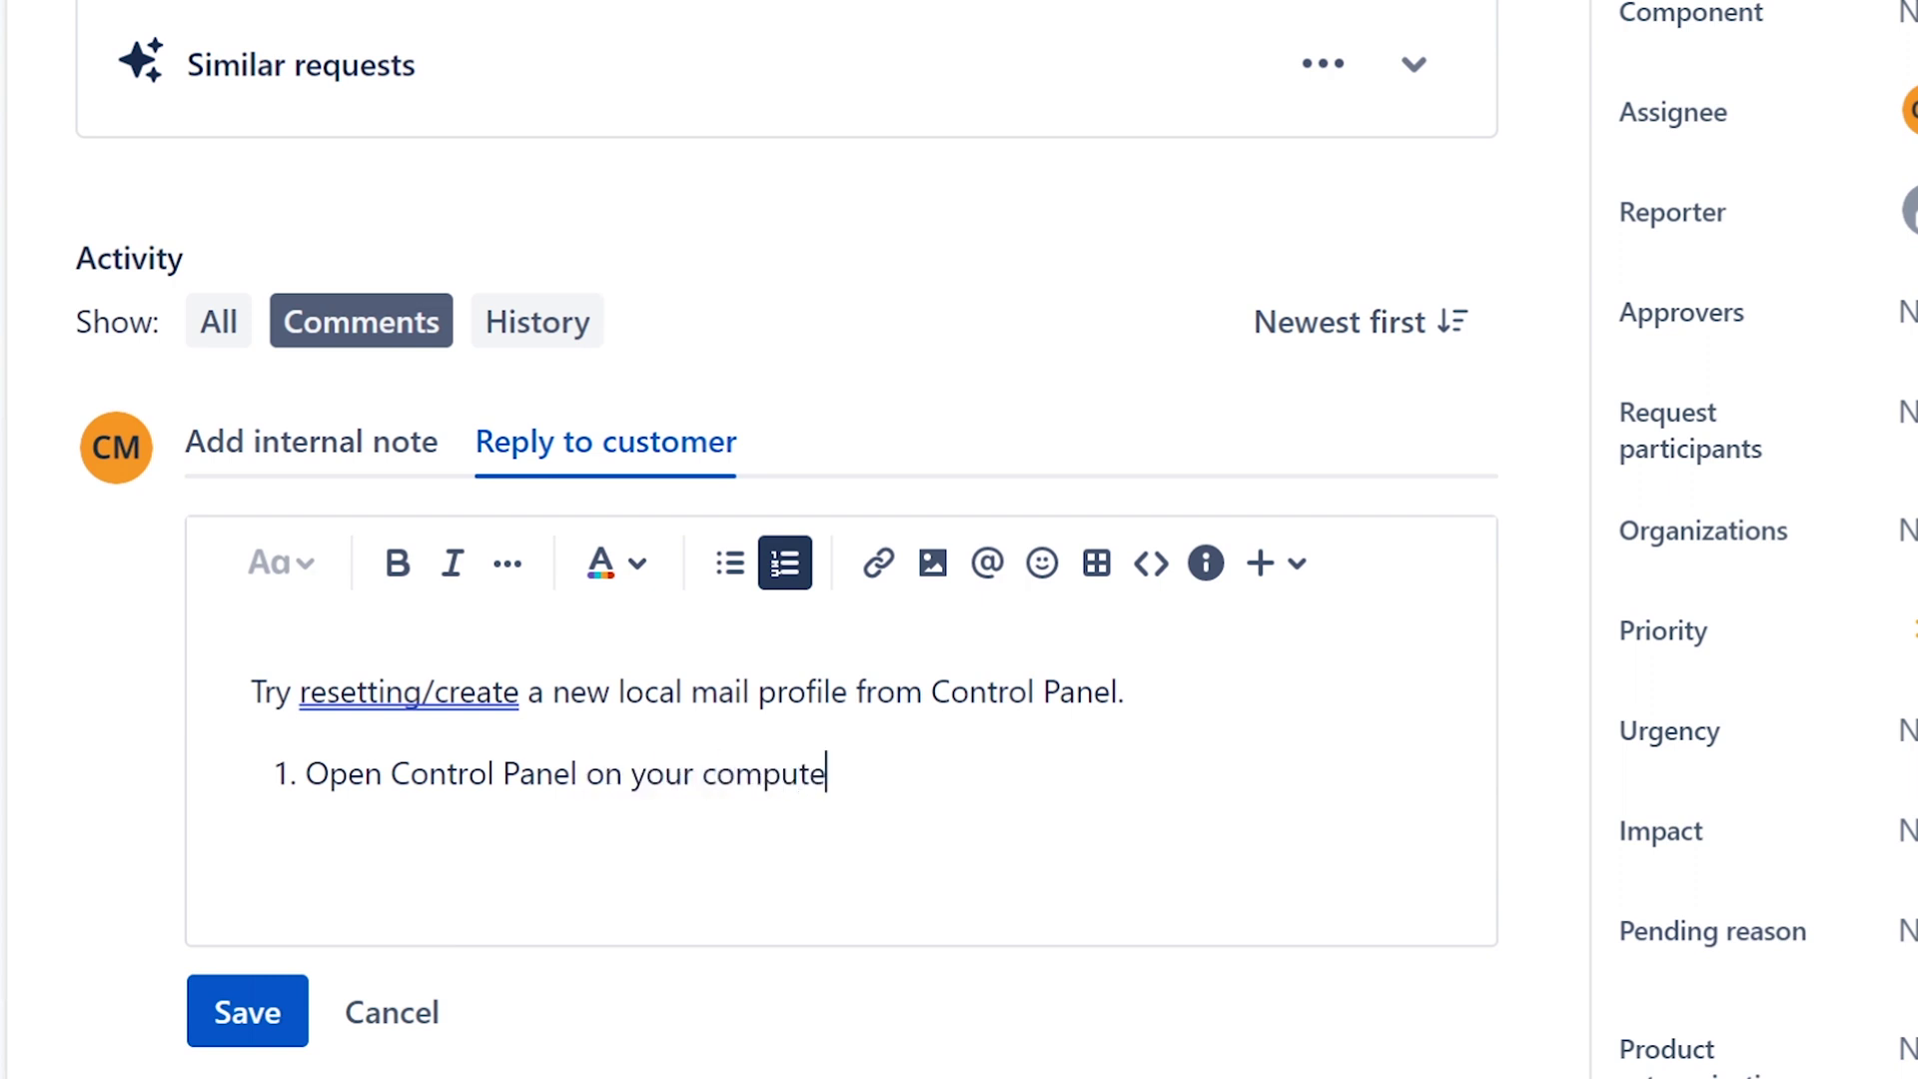
pyautogui.press('Return')
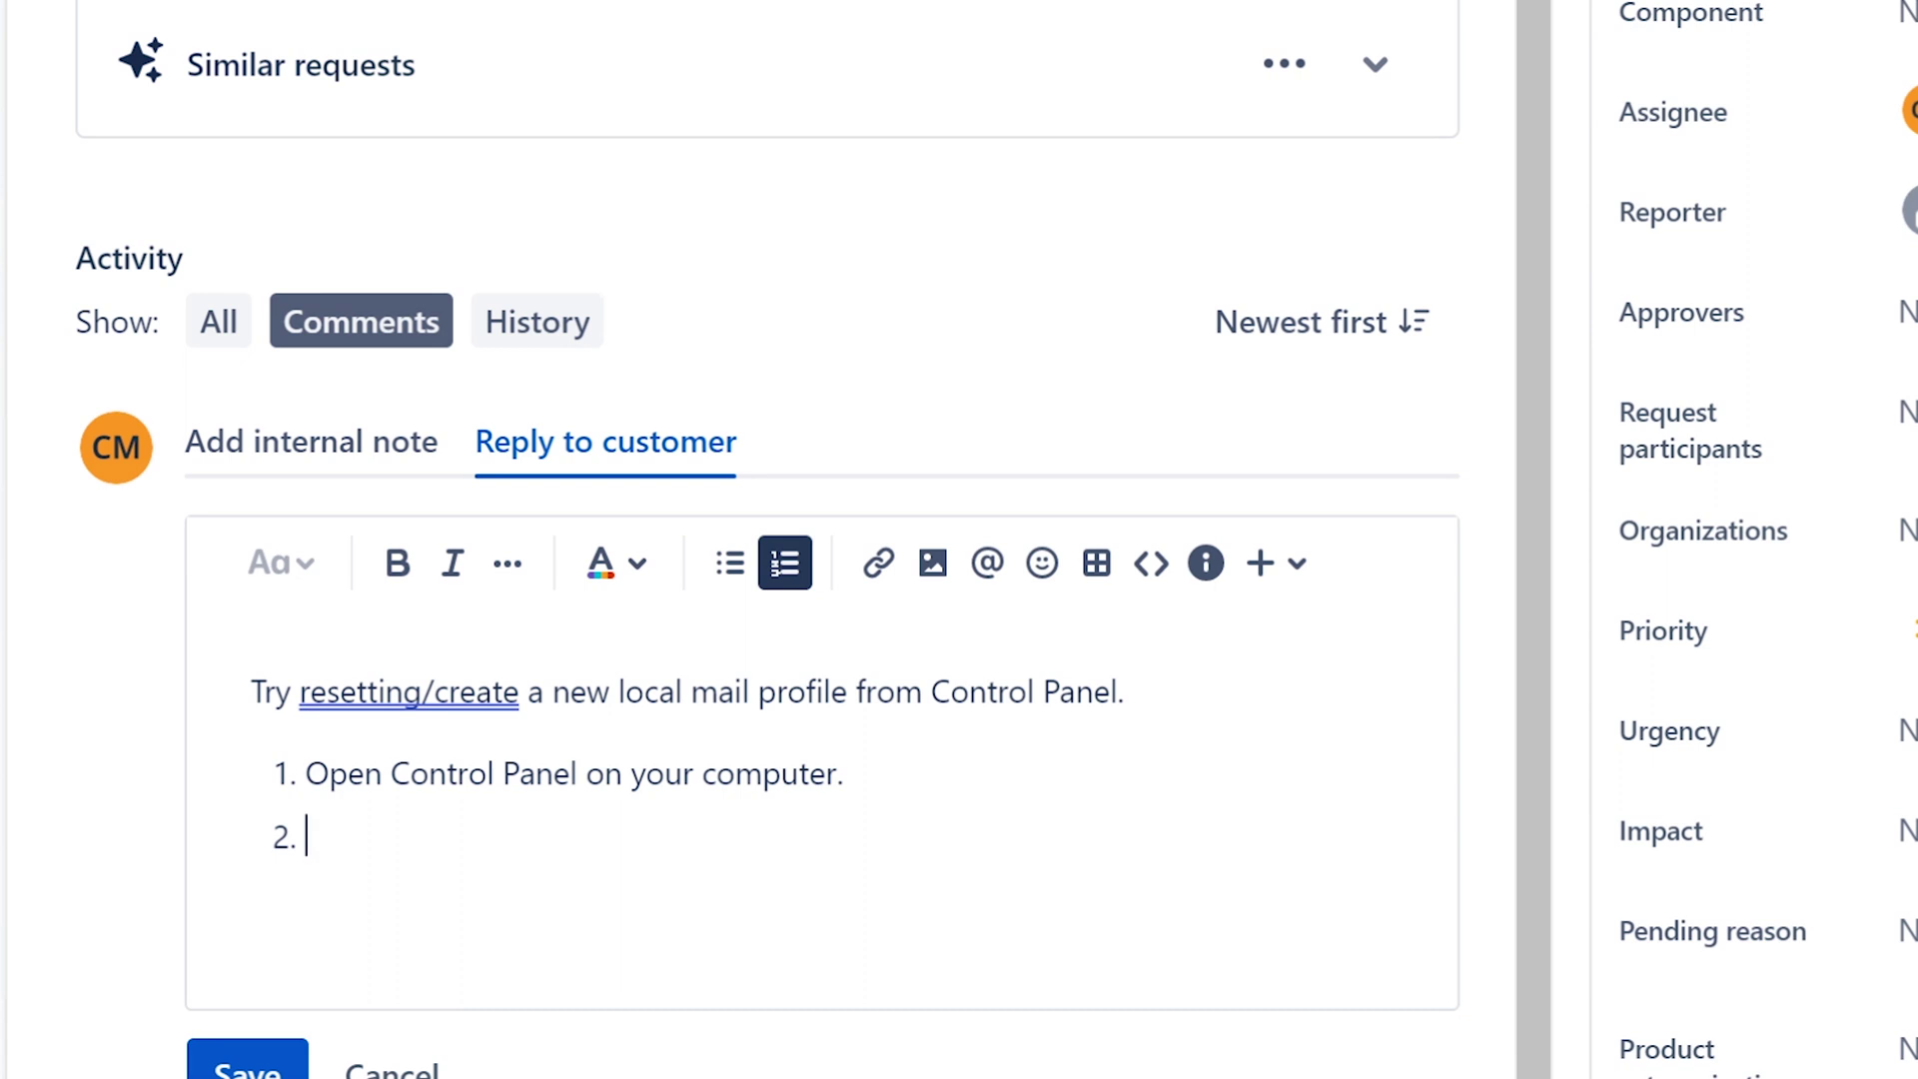
pyautogui.write('O')
pyautogui.write('ope')
pyautogui.press('BackSpace')
pyautogui.press('BackSpace')
pyautogui.press('BackSpace')
pyautogui.write('pen A')
pyautogui.press('BackSpace')
pyautogui.write('Mail')
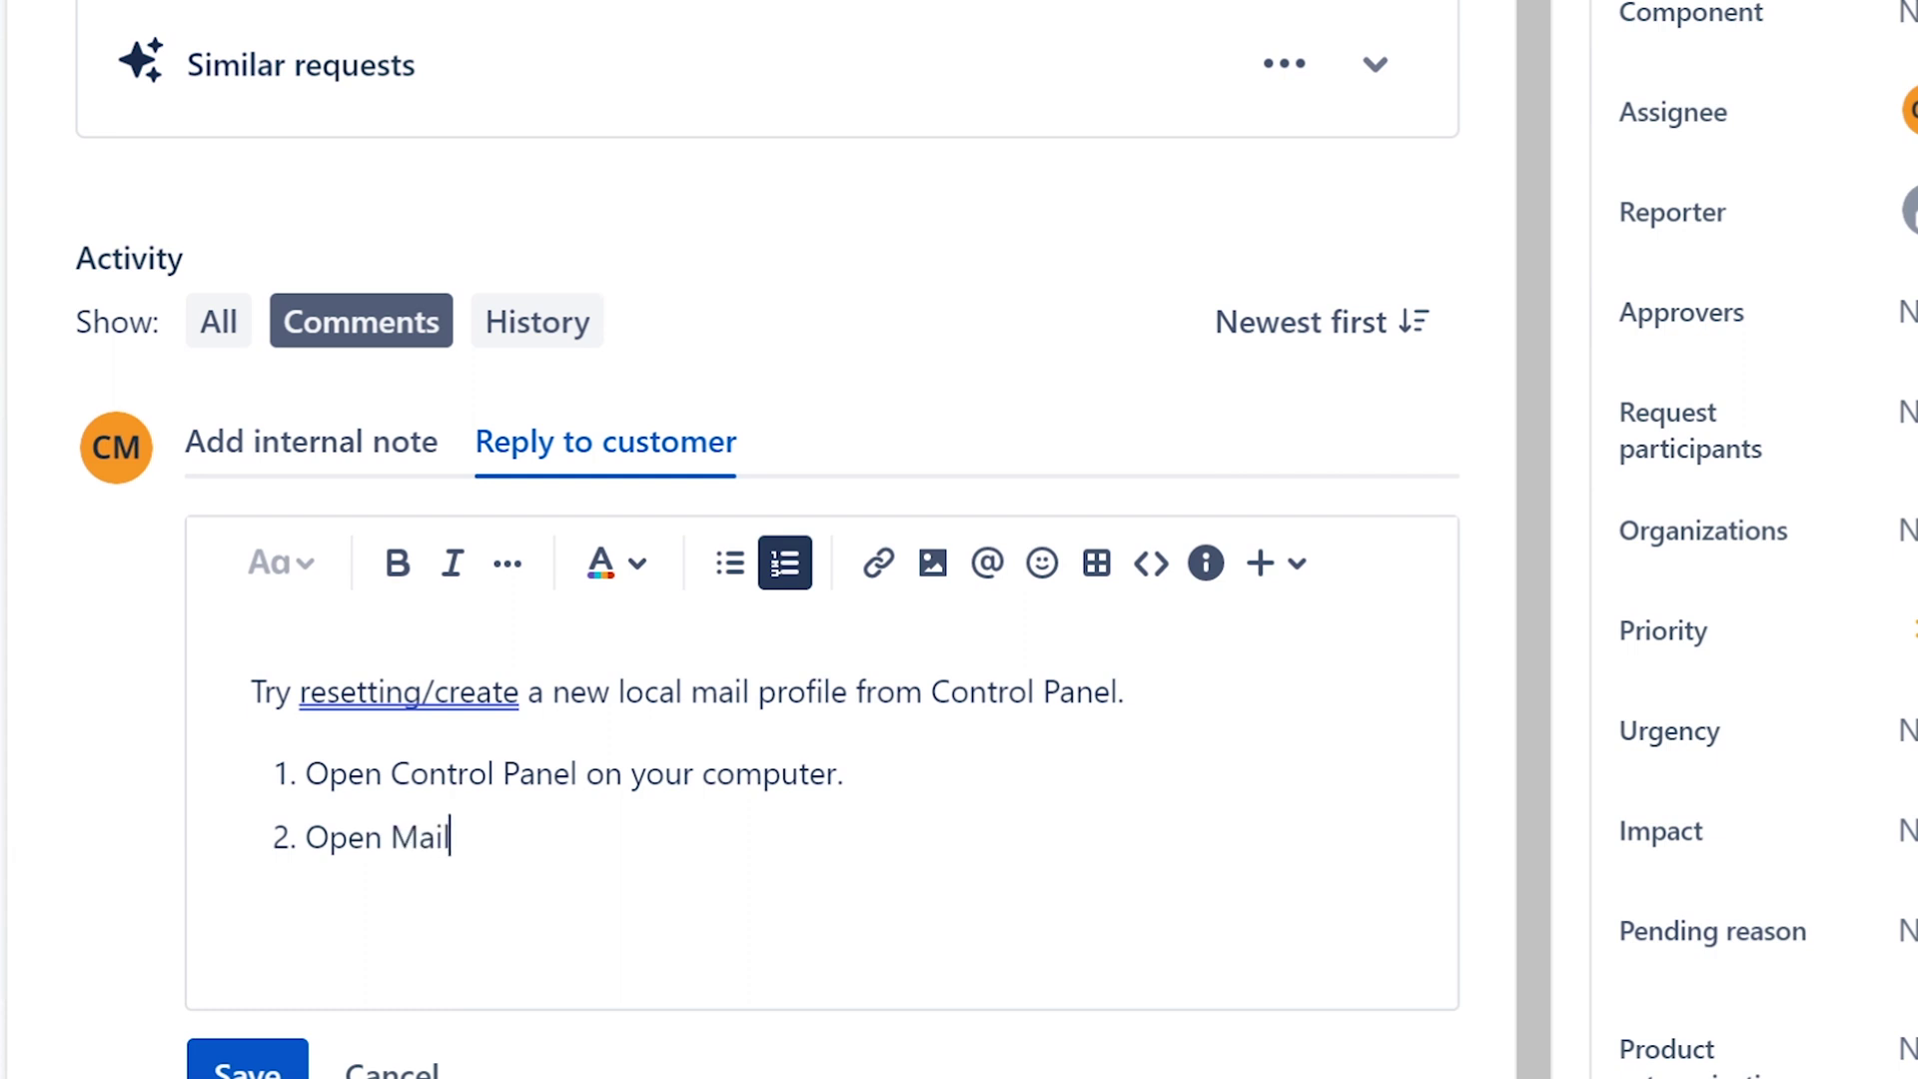
pyautogui.write(', then create a new ')
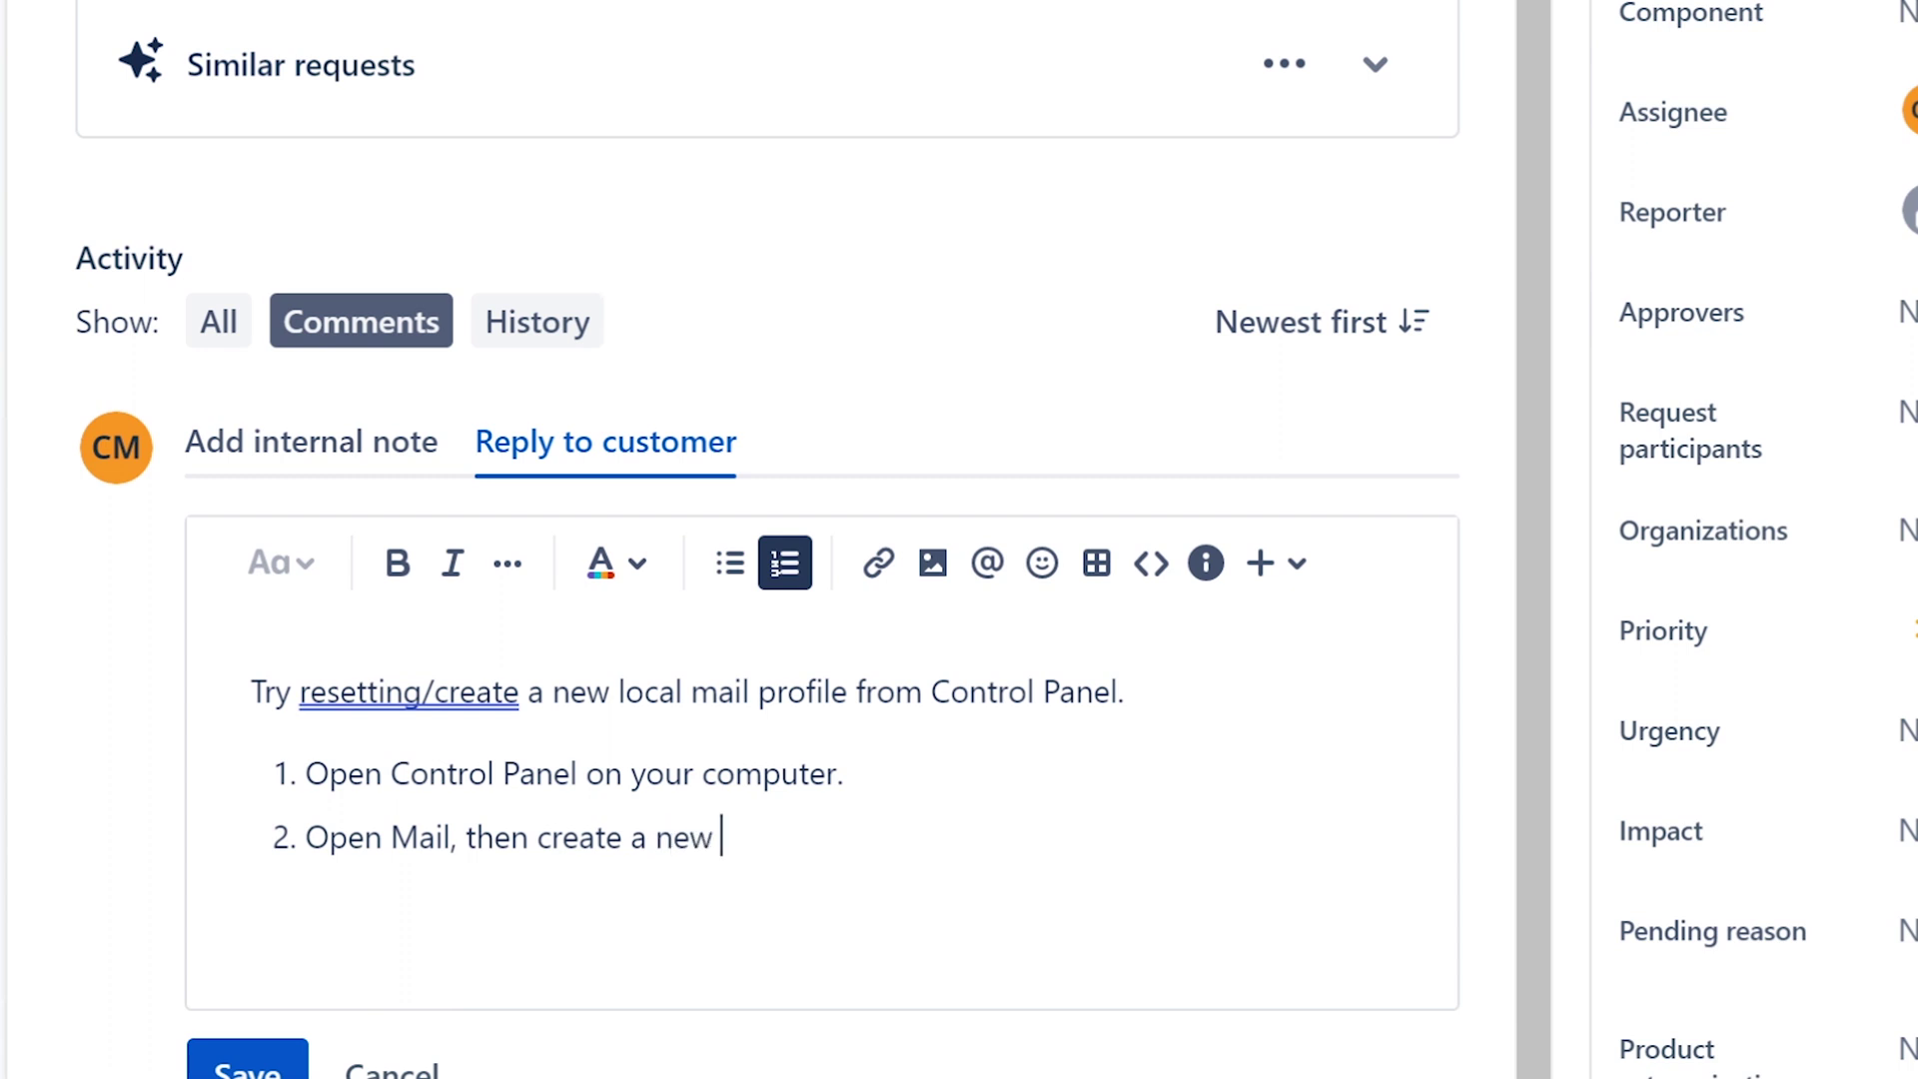
pyautogui.write('email profile.')
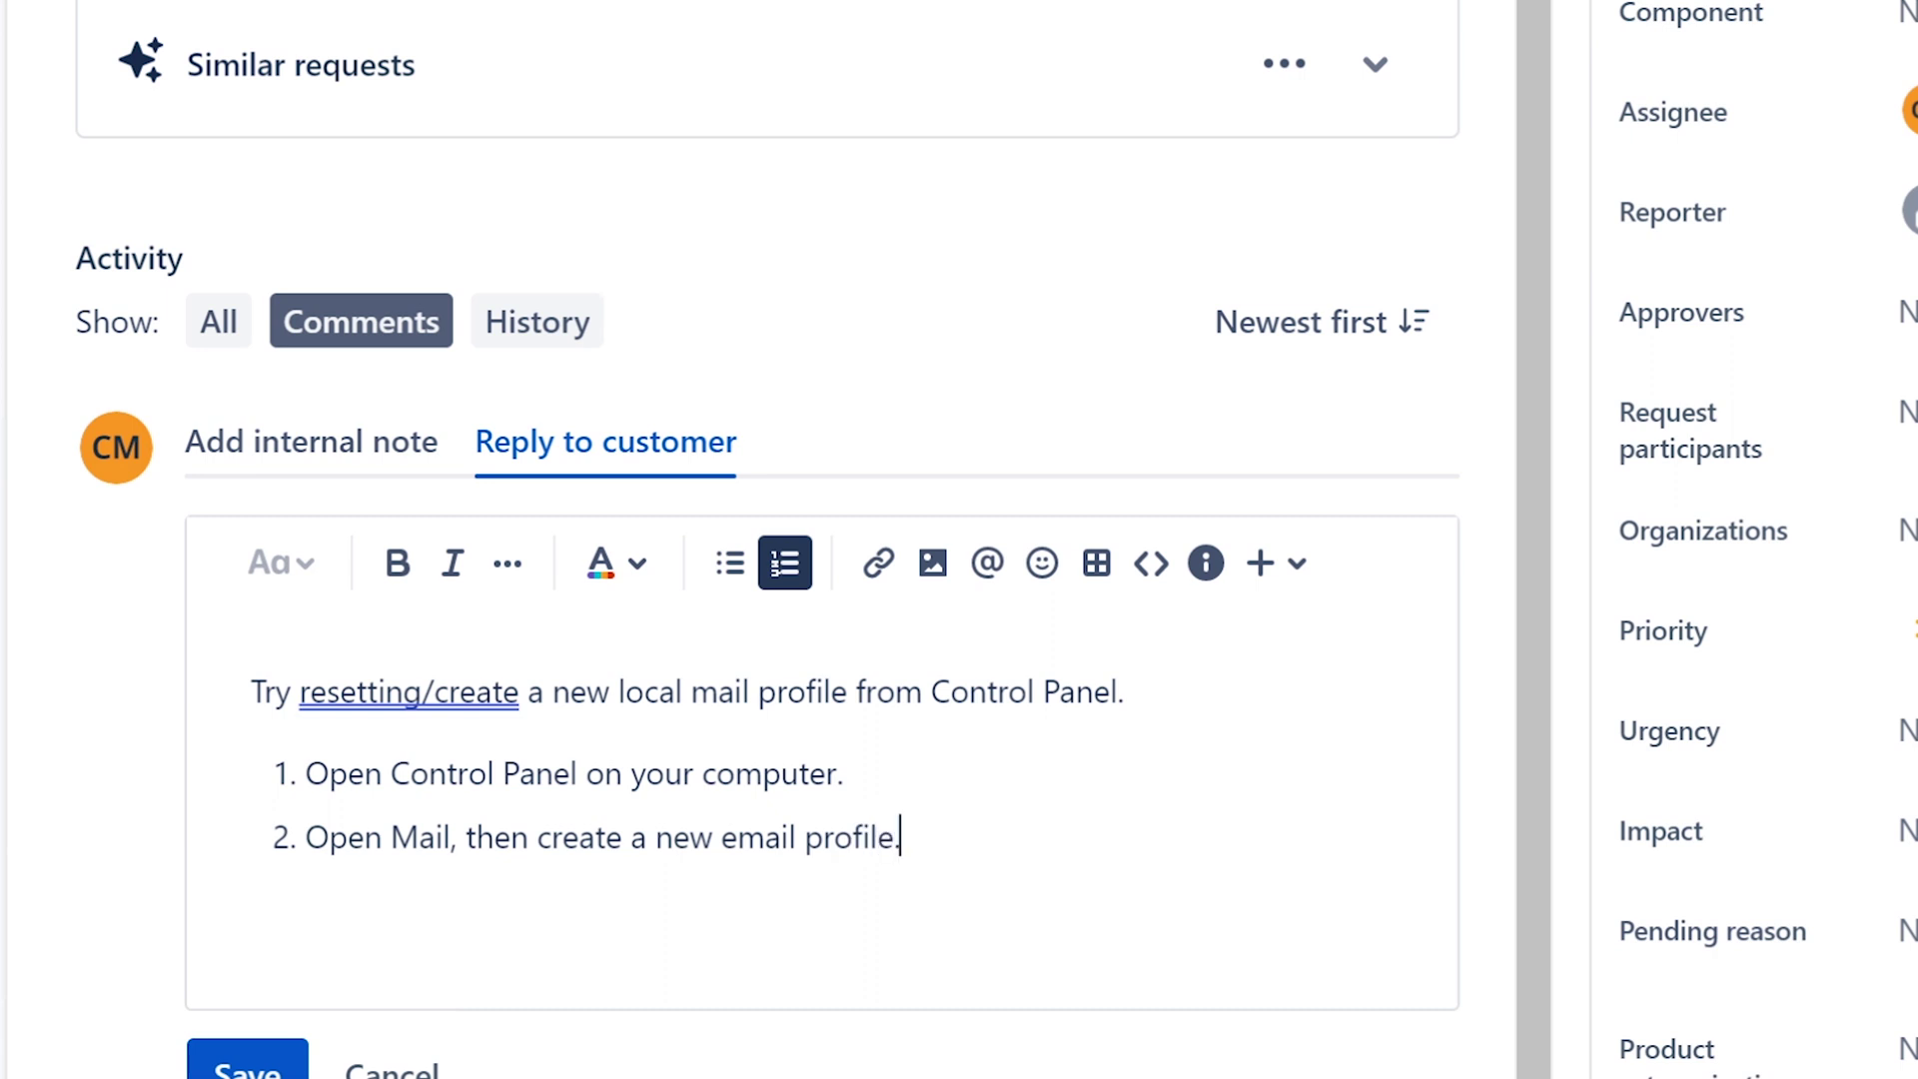
pyautogui.write(' Ervin')
pyautogui.press('BackSpace')
pyautogui.press('BackSpace')
pyautogui.press('BackSpace')
pyautogui.press('BackSpace')
pyautogui.press('BackSpace')
pyautogui.press('Return')
pyautogui.press('BackSpace')
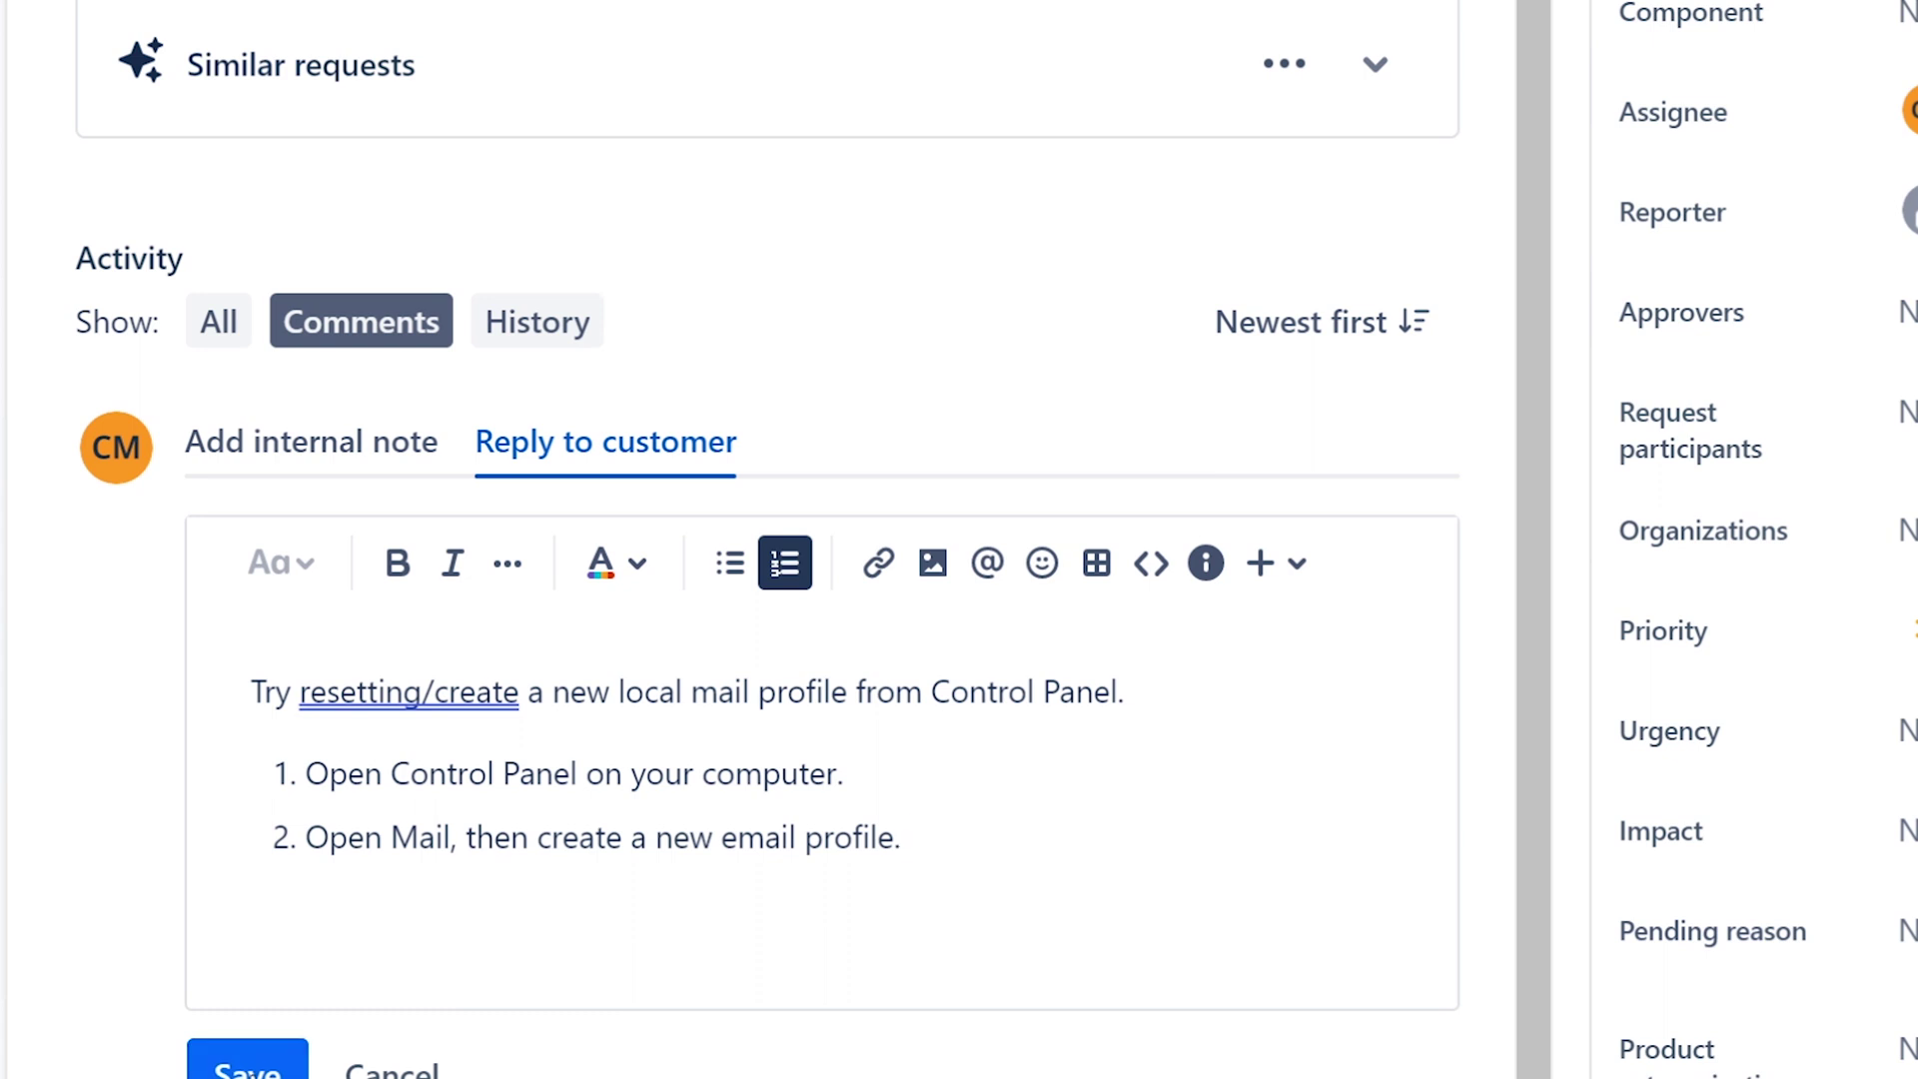
pyautogui.press('Return')
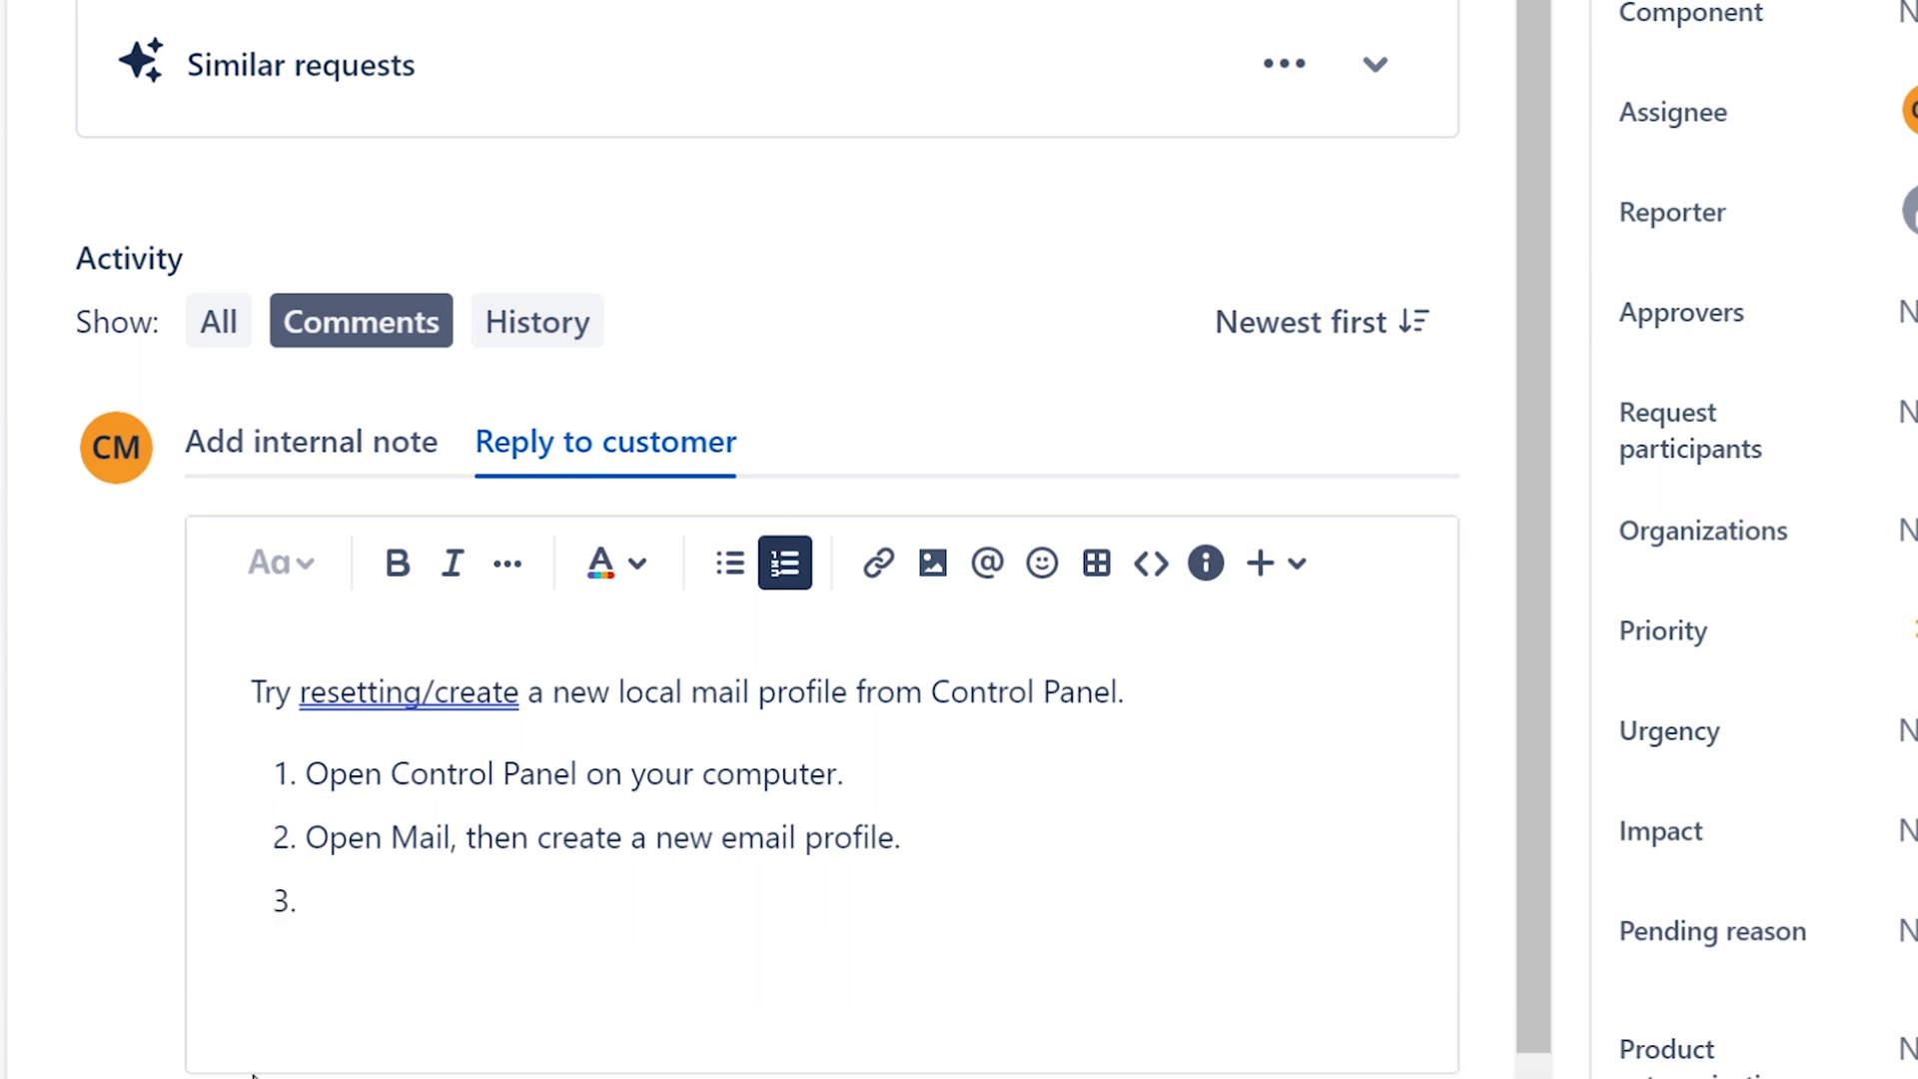
pyautogui.press('BackSpace')
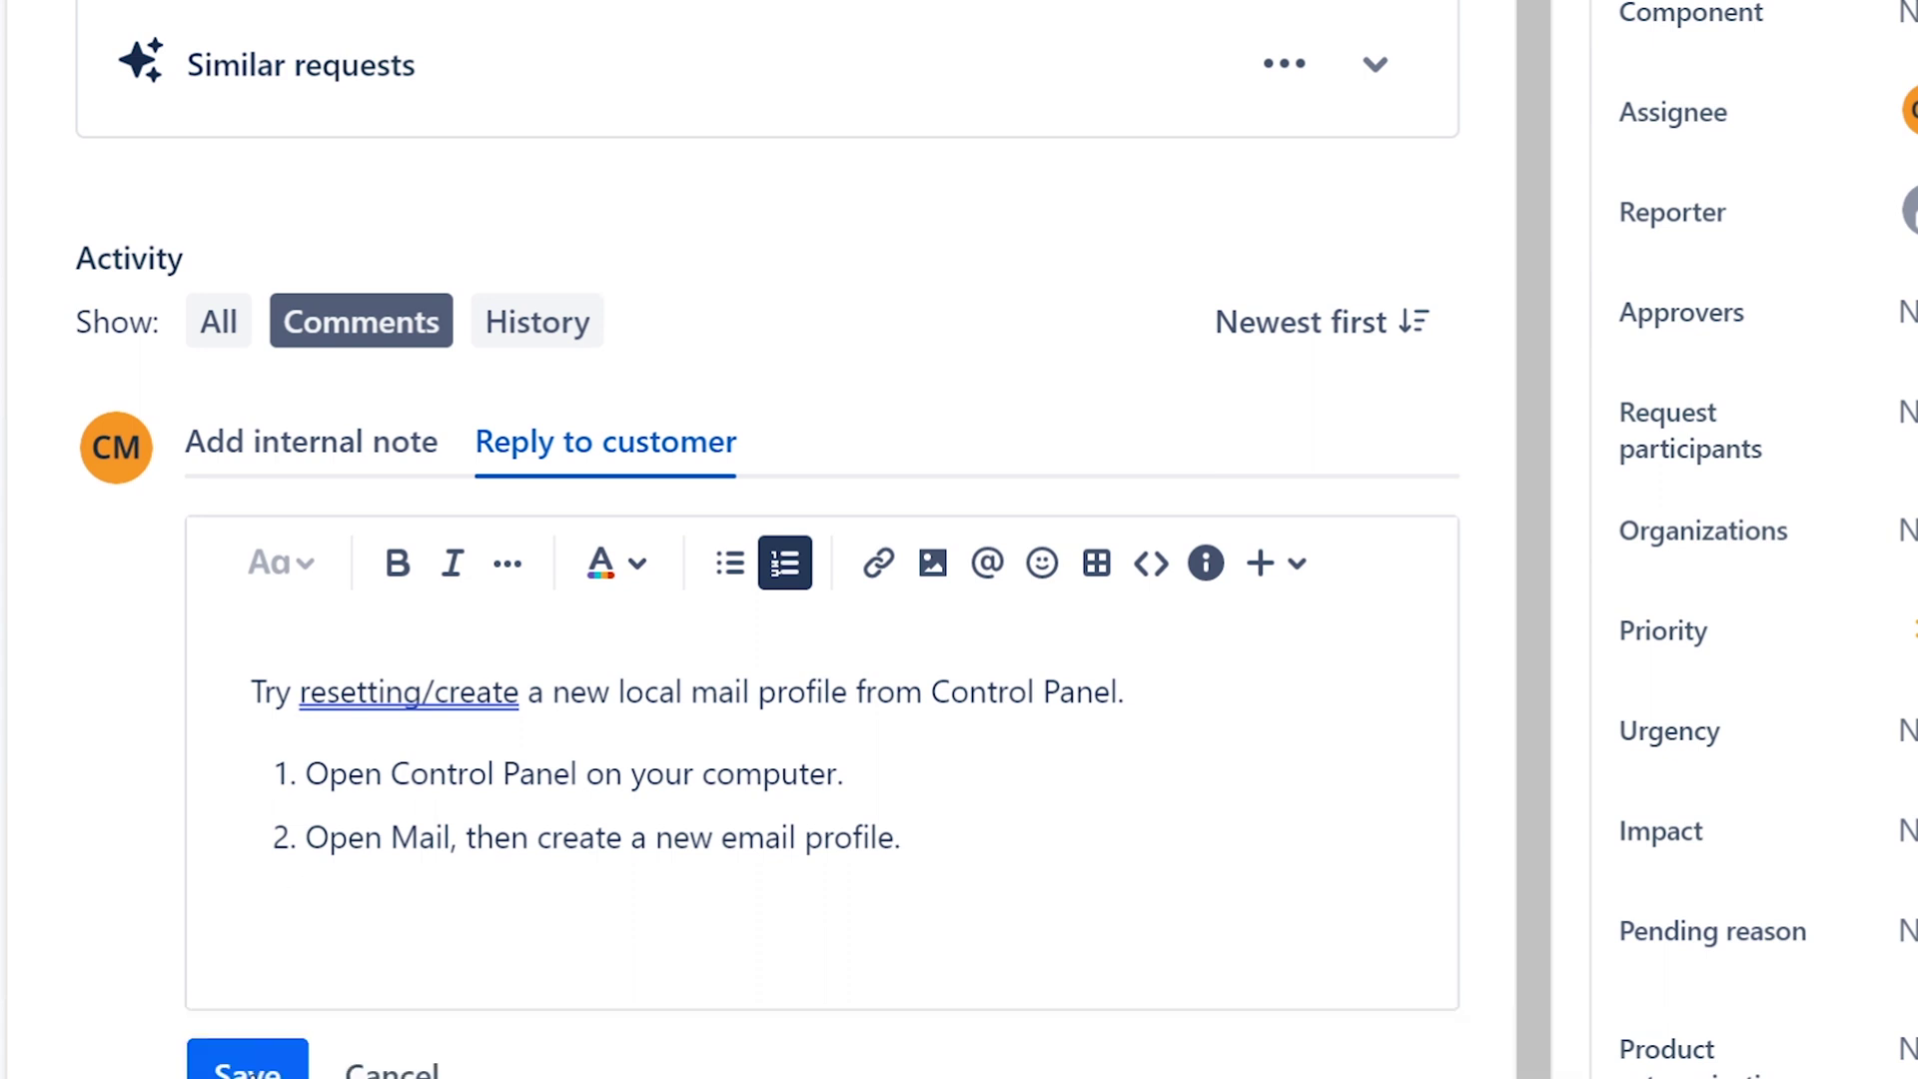
pyautogui.press('Return')
pyautogui.press('BackSpace')
# Add the closing line 'Please let me know if that worked.' below the steps
pyautogui.hotkey('shift', 'Return')
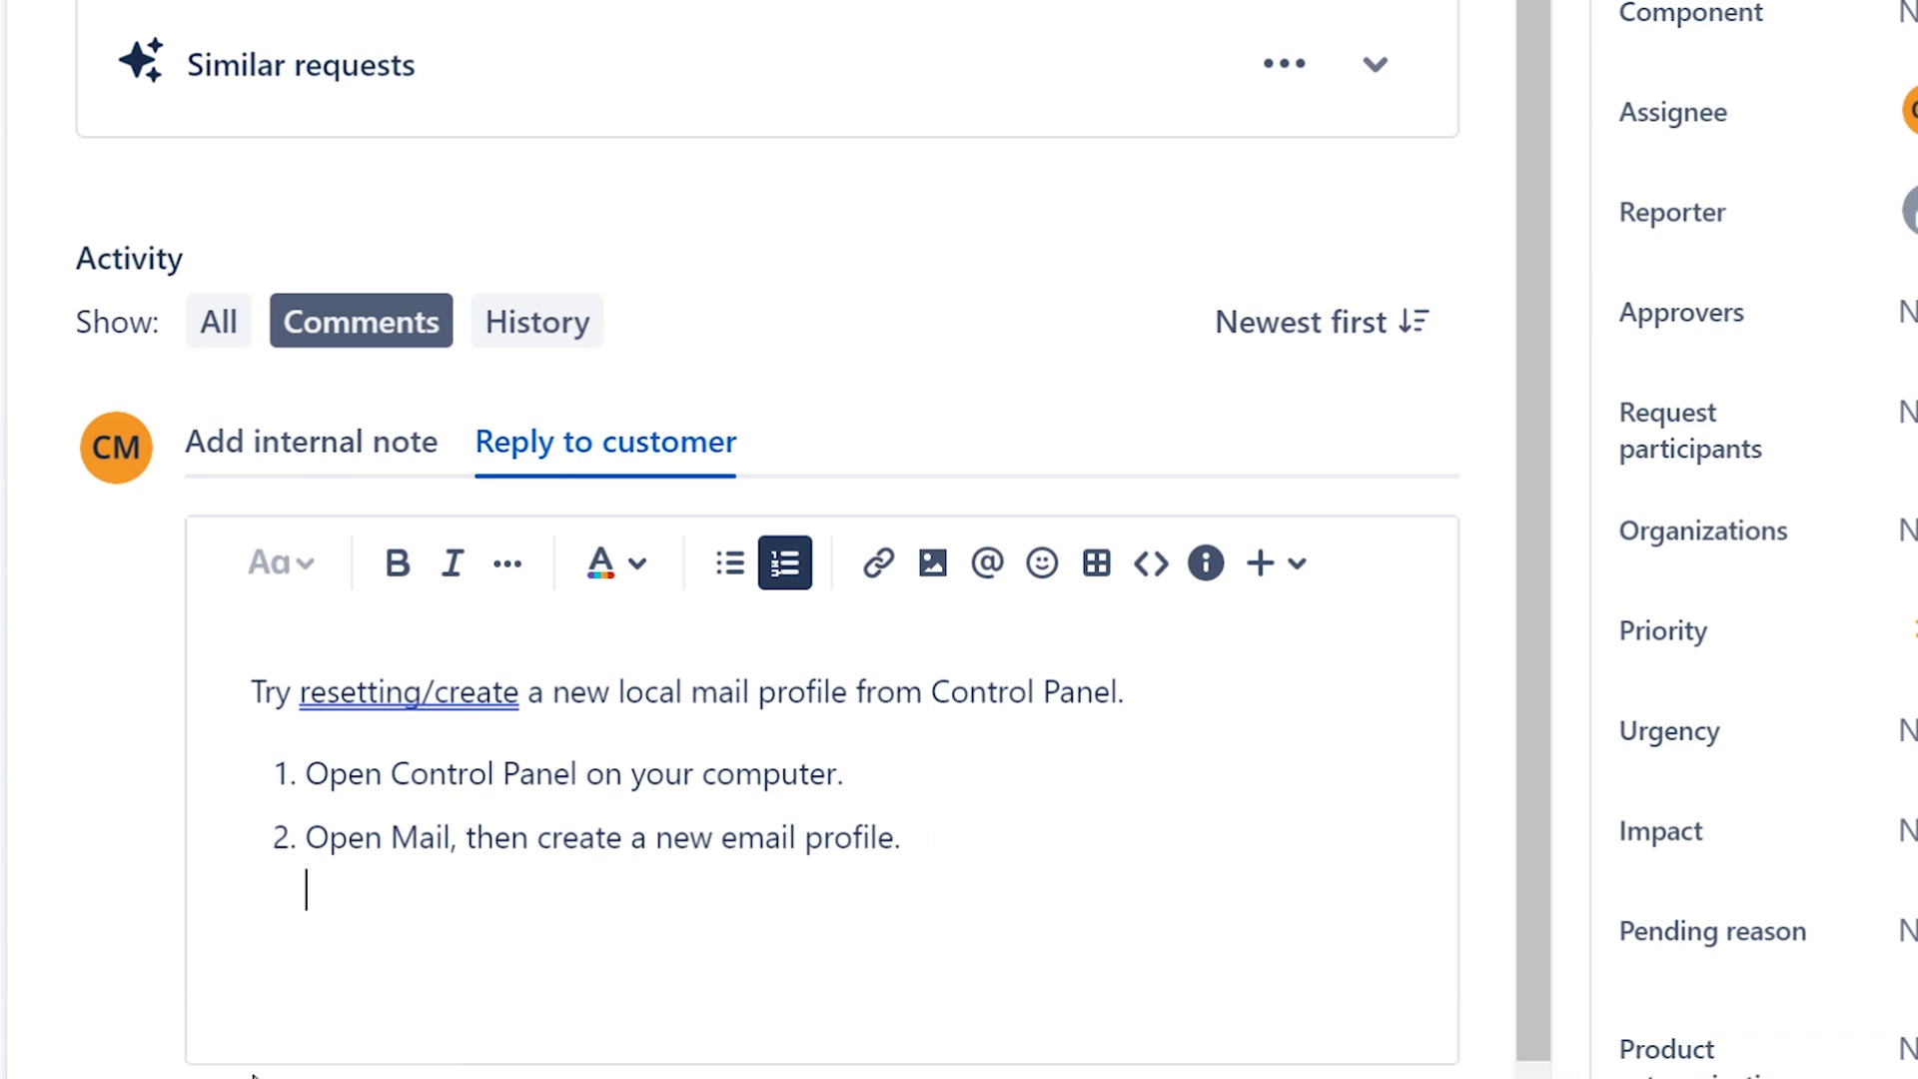
pyautogui.write('Please let m ekno')
pyautogui.press('BackSpace')
pyautogui.press('BackSpace')
pyautogui.press('BackSpace')
pyautogui.press('BackSpace')
pyautogui.press('BackSpace')
pyautogui.press('BackSpace')
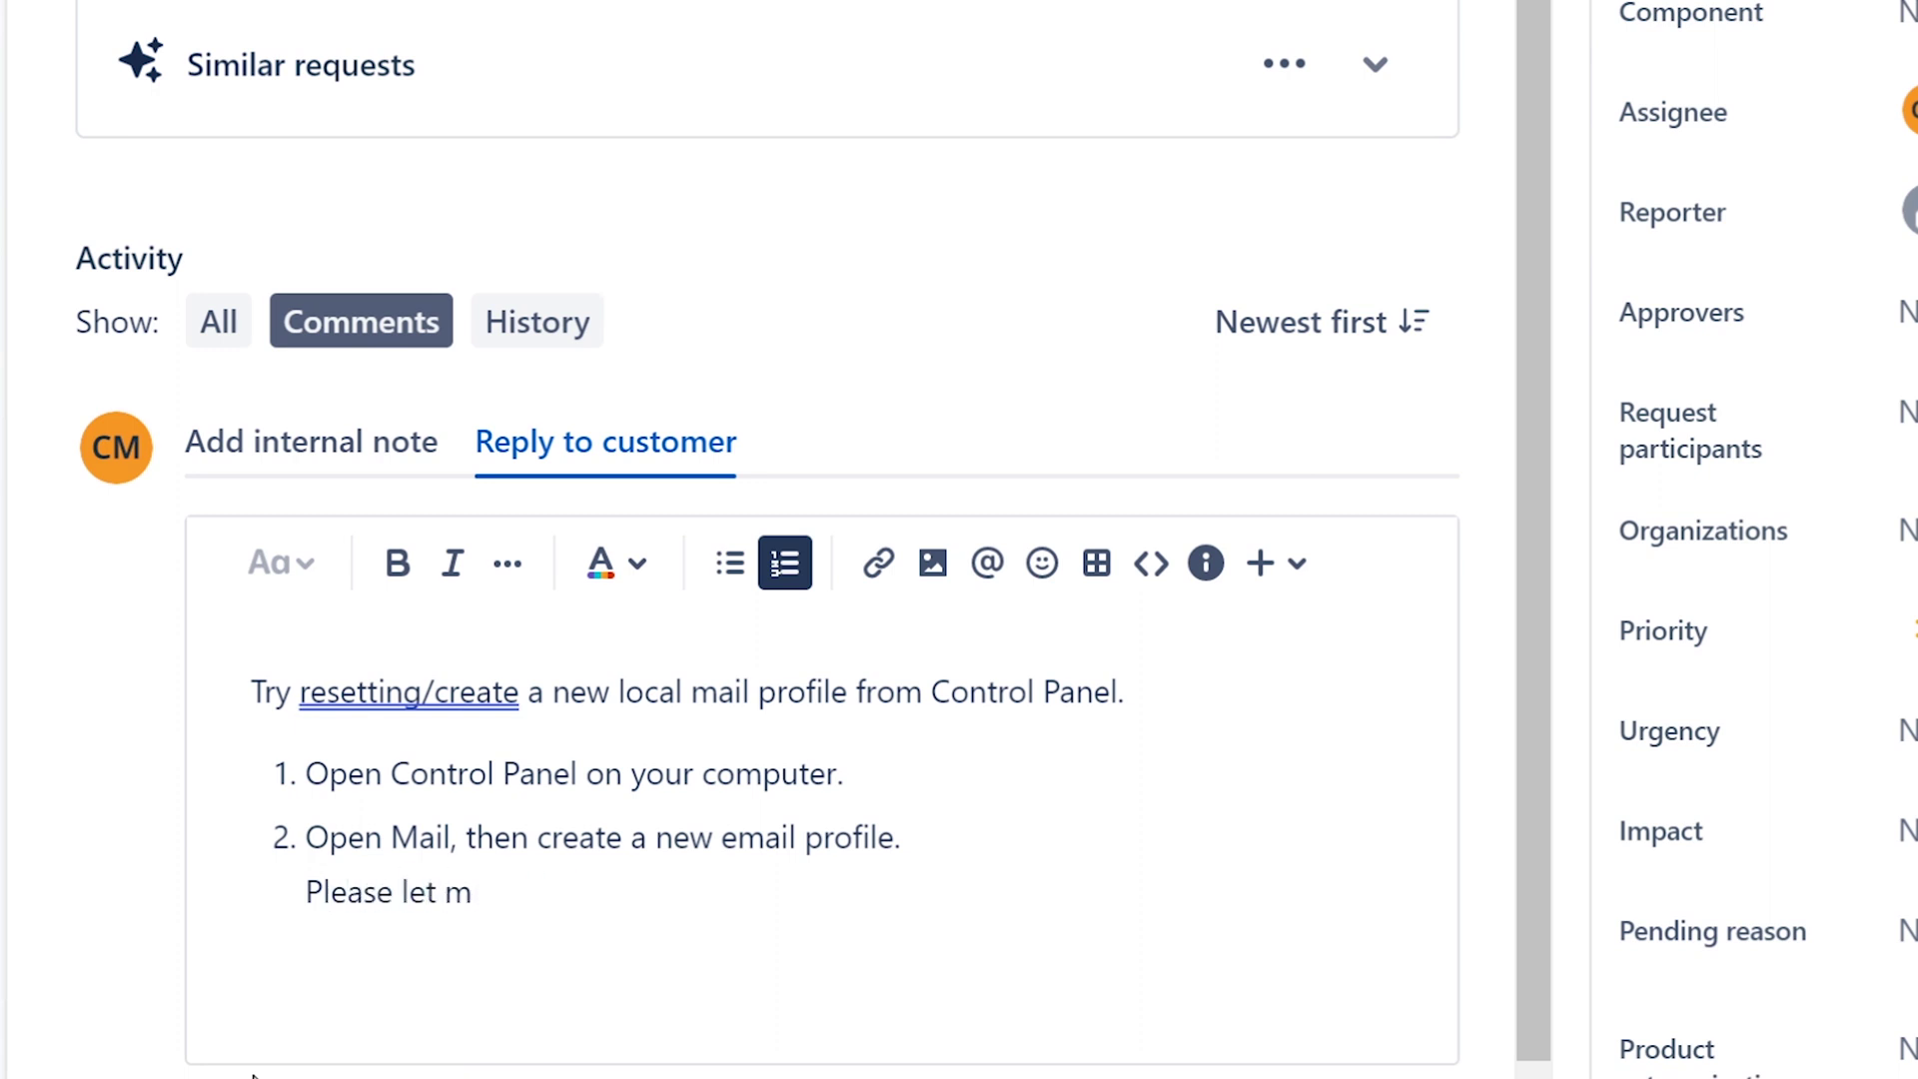
pyautogui.write('e k')
pyautogui.press('BackSpace')
pyautogui.press('BackSpace')
pyautogui.press('BackSpace')
pyautogui.press('BackSpace')
pyautogui.write('me know if that owr')
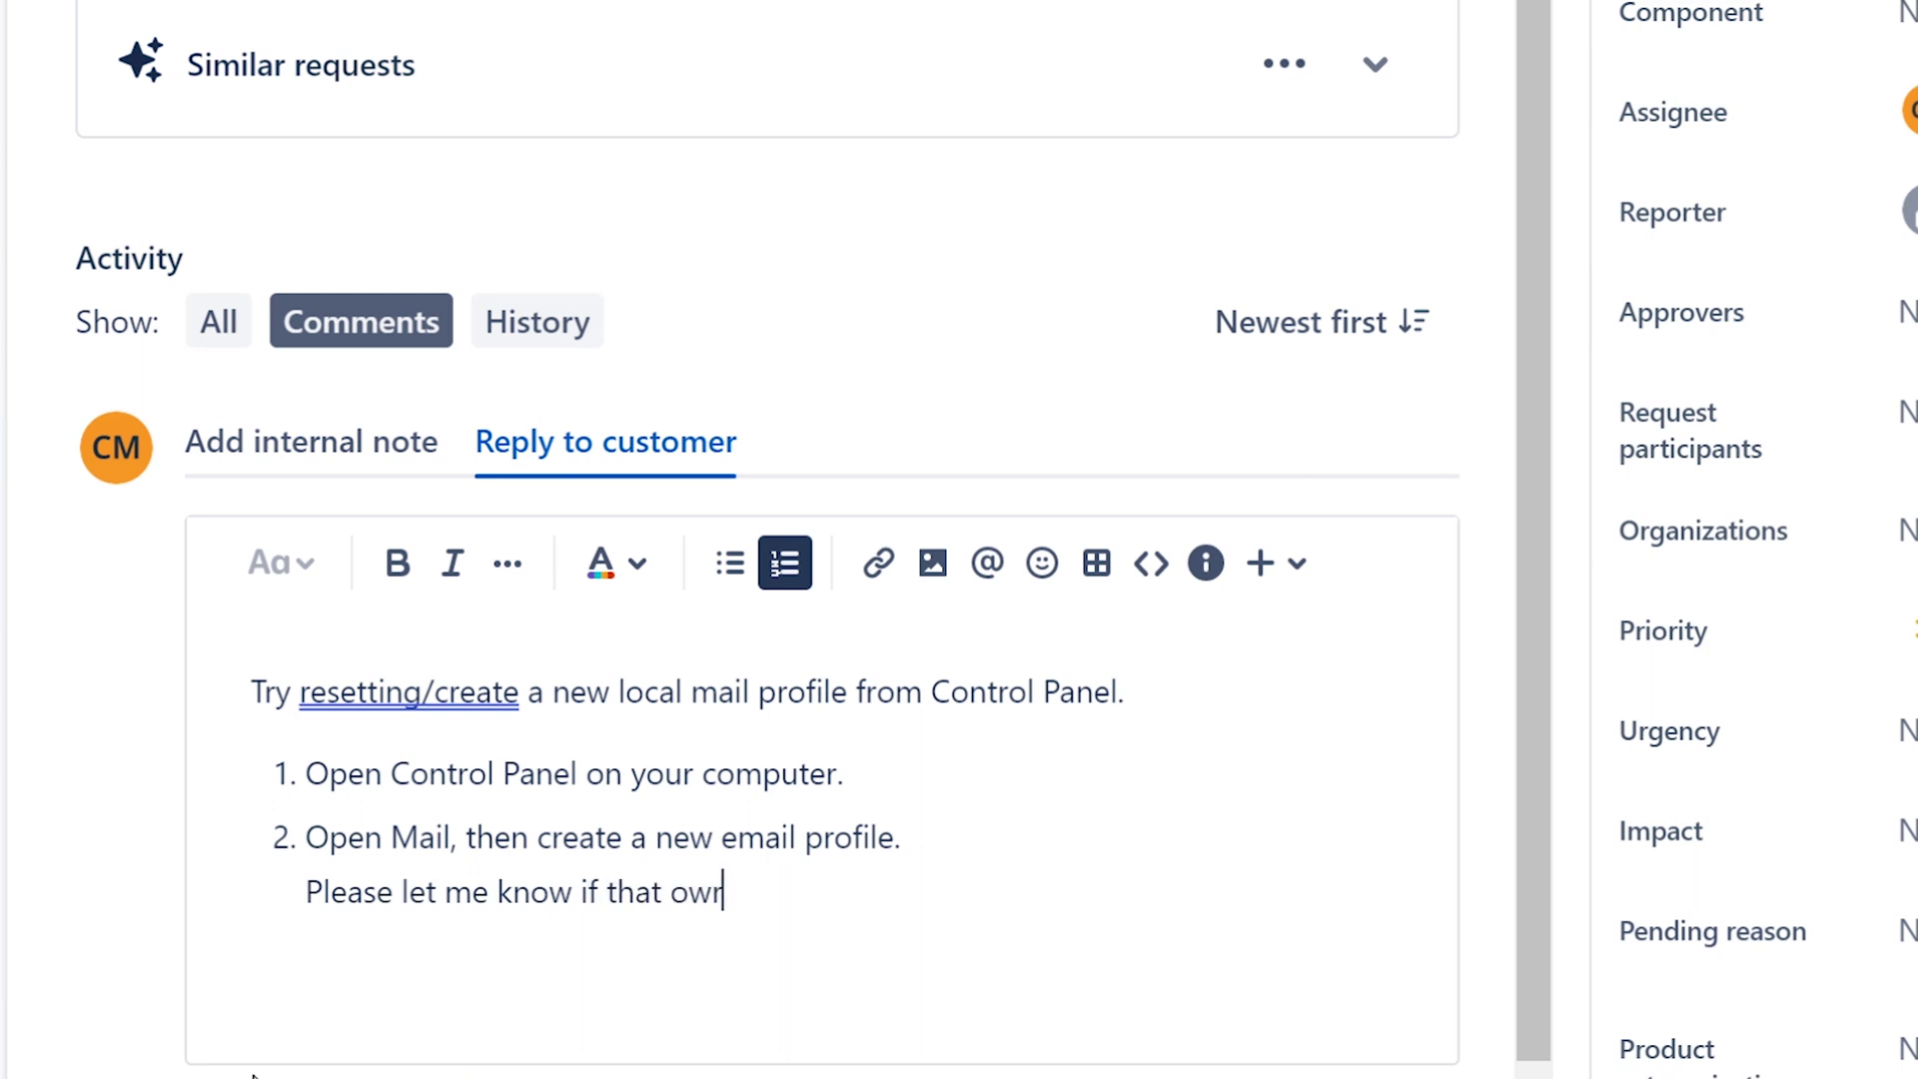
pyautogui.press('BackSpace')
pyautogui.press('BackSpace')
pyautogui.press('BackSpace')
pyautogui.write('worked.')
# Save the drafted customer reply on the ticket
pyautogui.click(253, 1075)
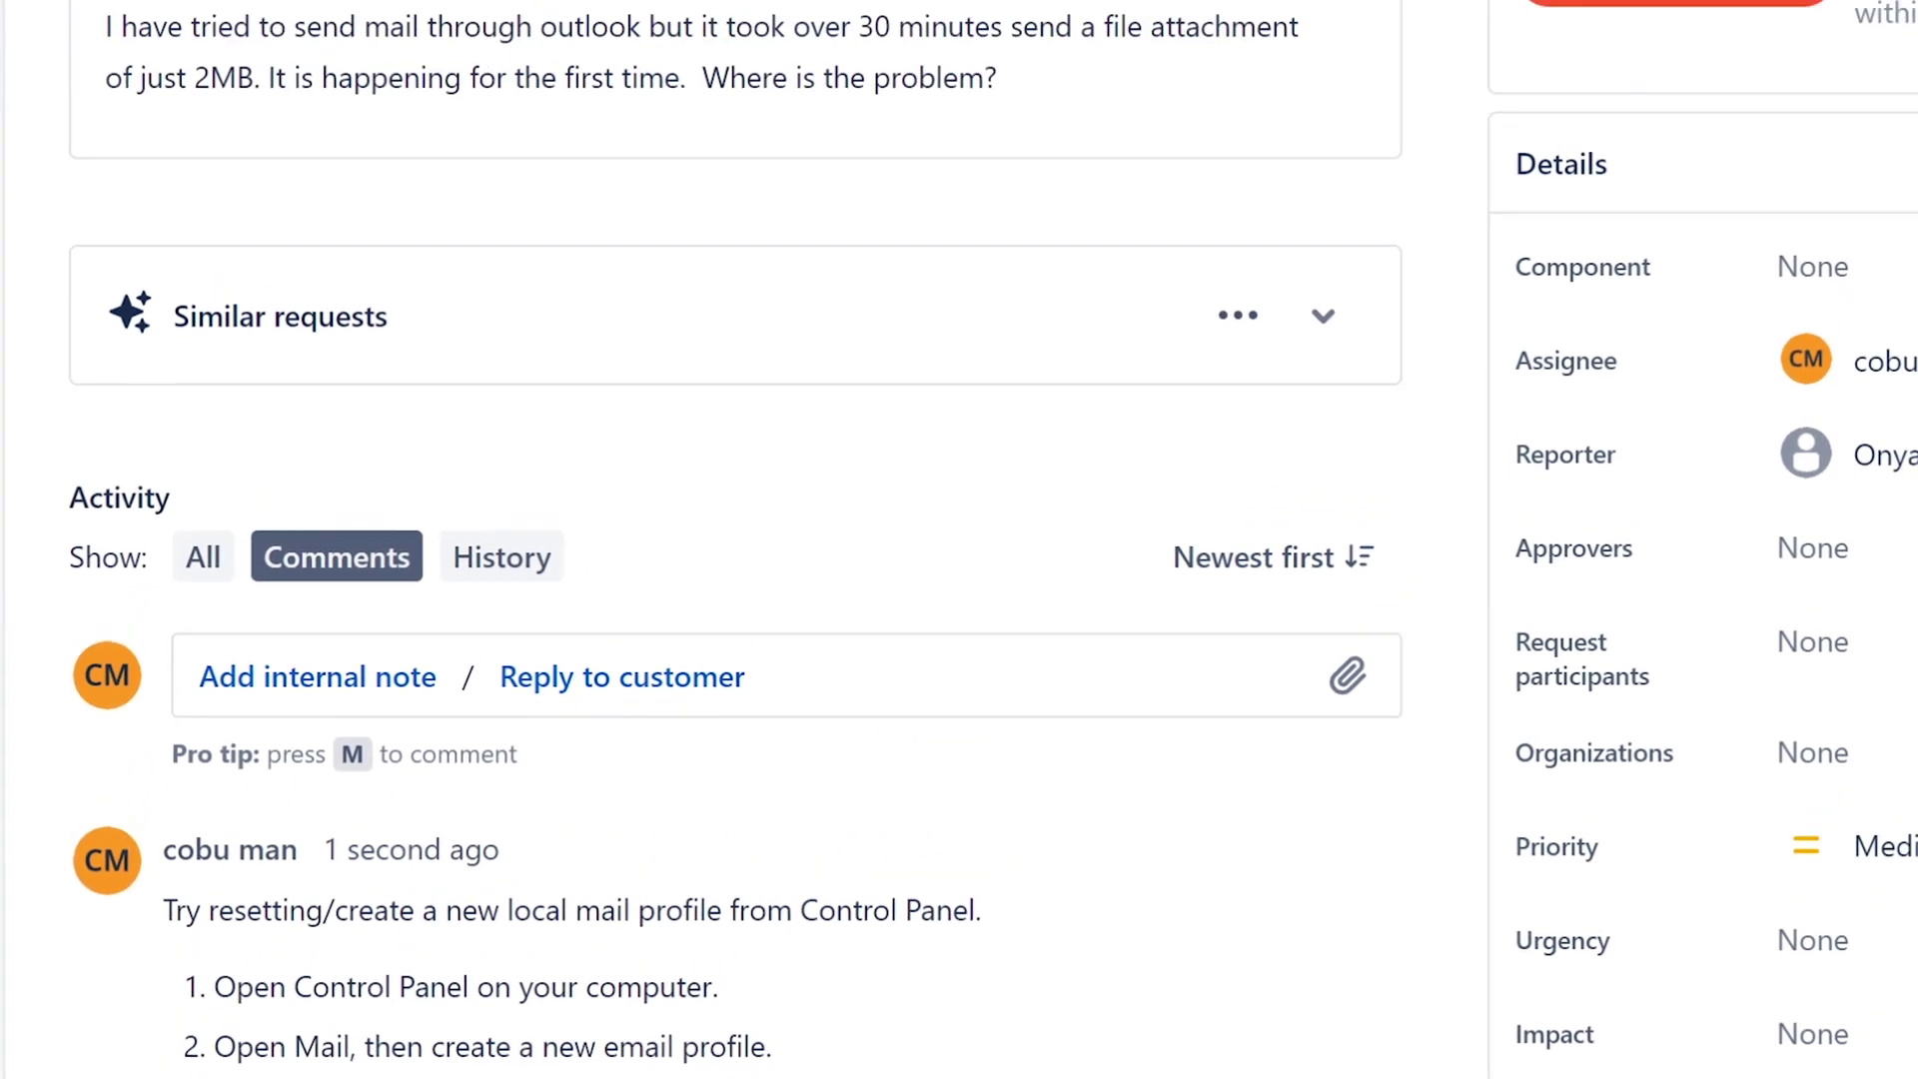